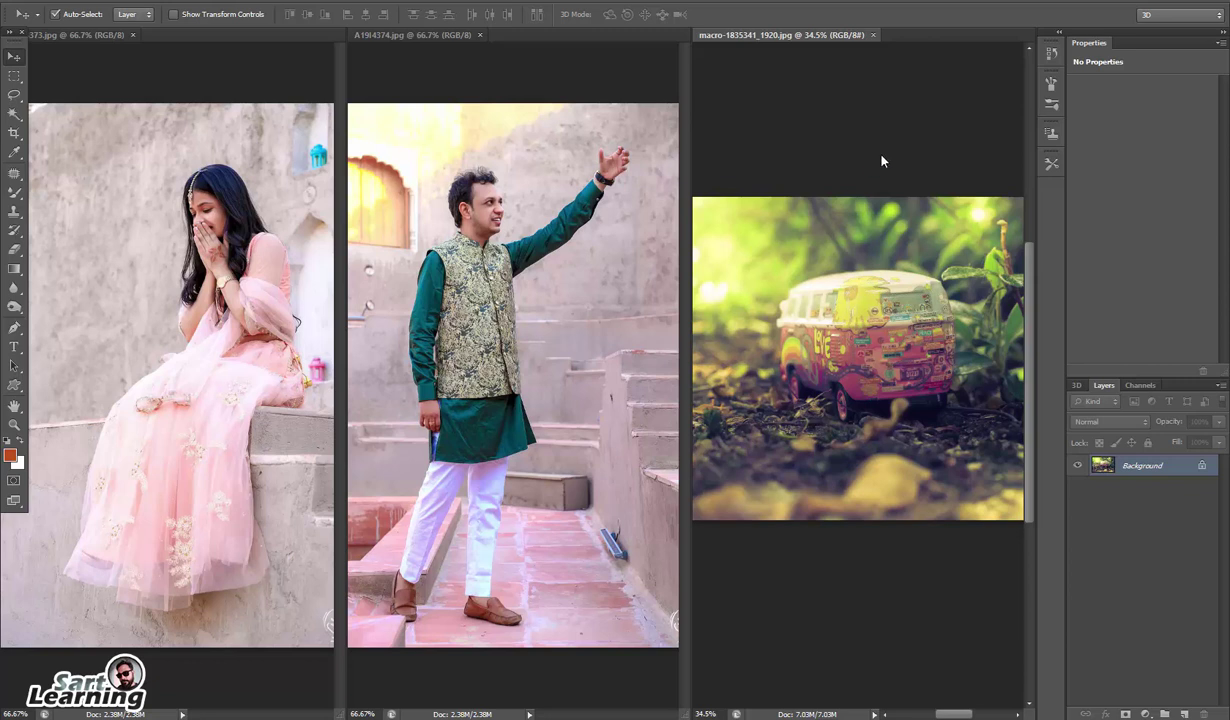
Float the photo of the man in its own window and enlarge it to fill the workspace
left_click(492, 184)
left_click(220, 234)
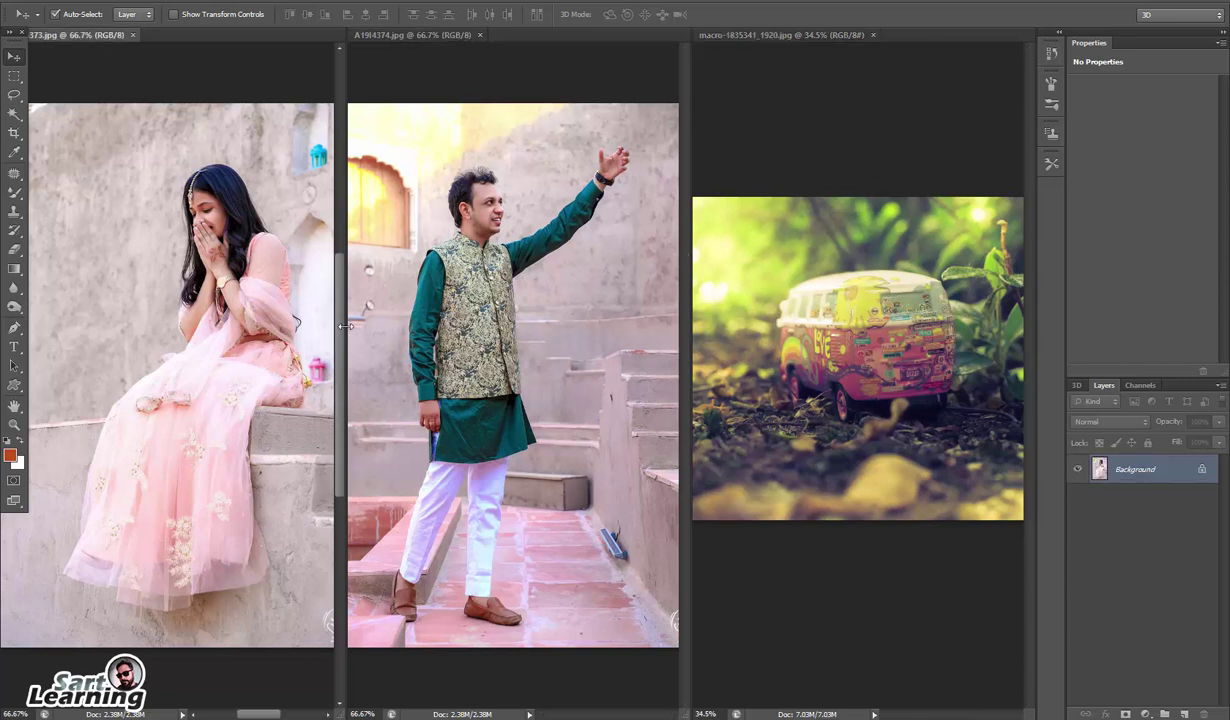
scroll(229, 246, "down", 2)
left_click(532, 295)
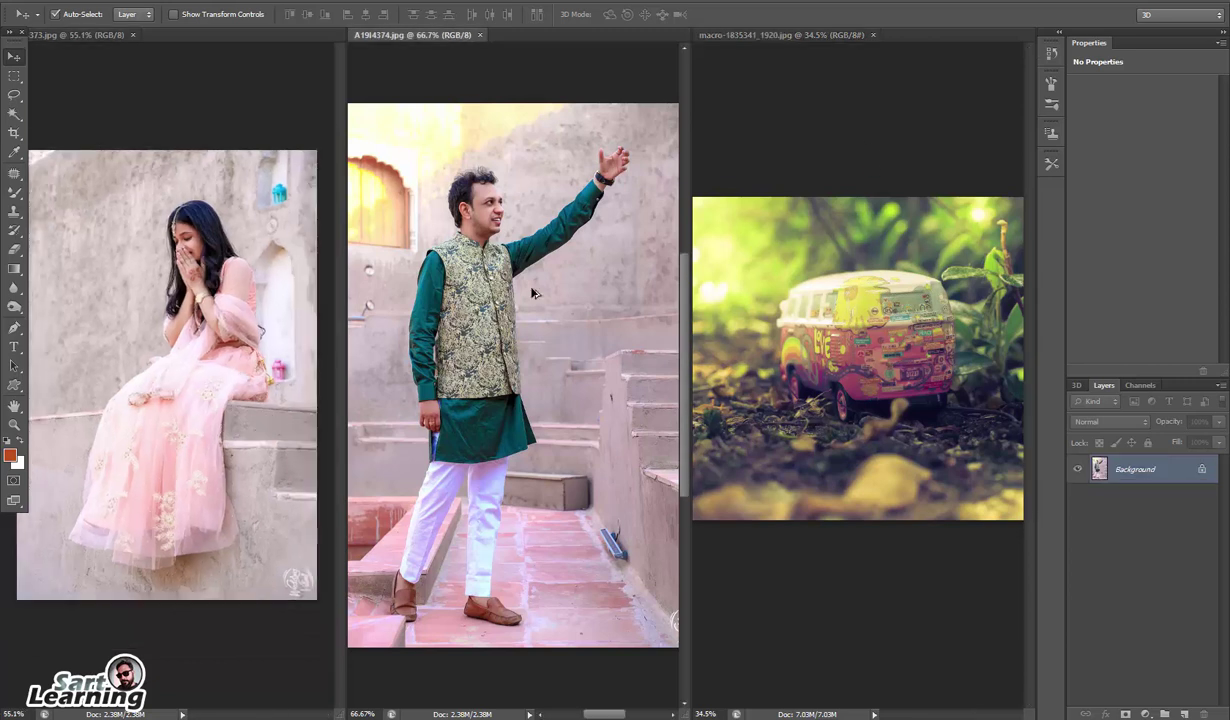
scroll(509, 275, "down", 1)
left_click_drag(458, 41, 484, 88)
scroll(480, 187, "up", 1)
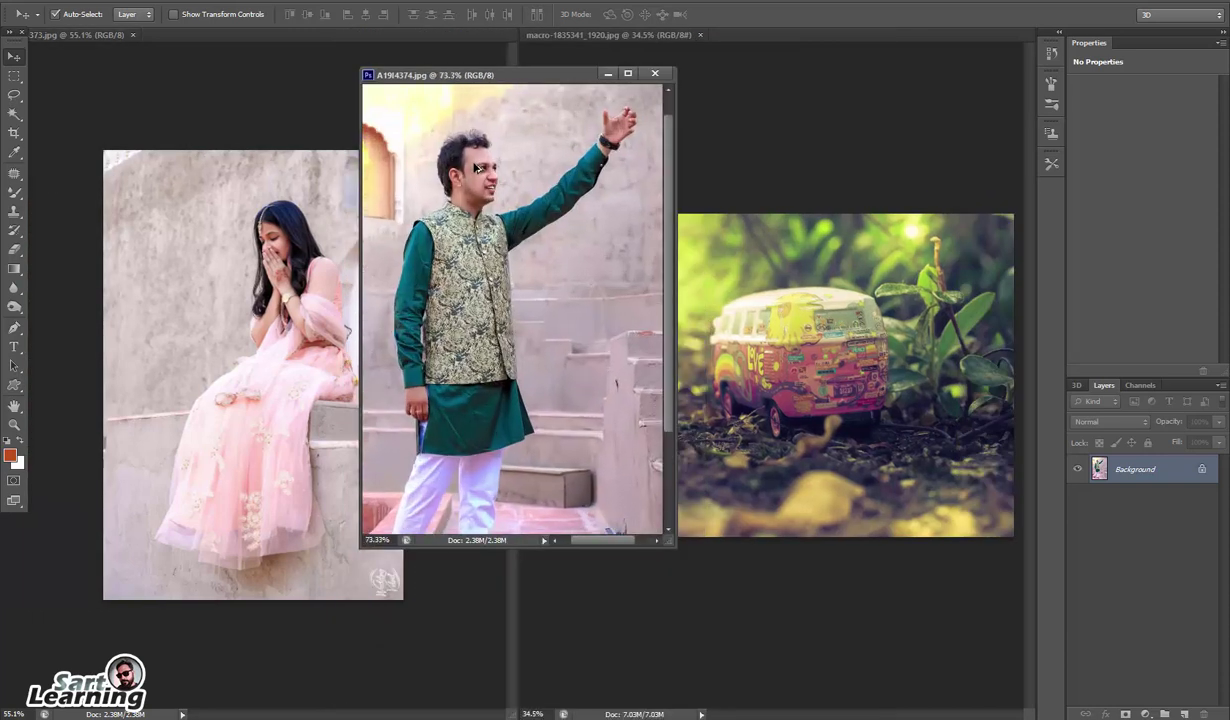
double_click(519, 78)
Draw a loose Lasso selection around the whole man, from his raised hand down to his shoes
left_click(21, 97)
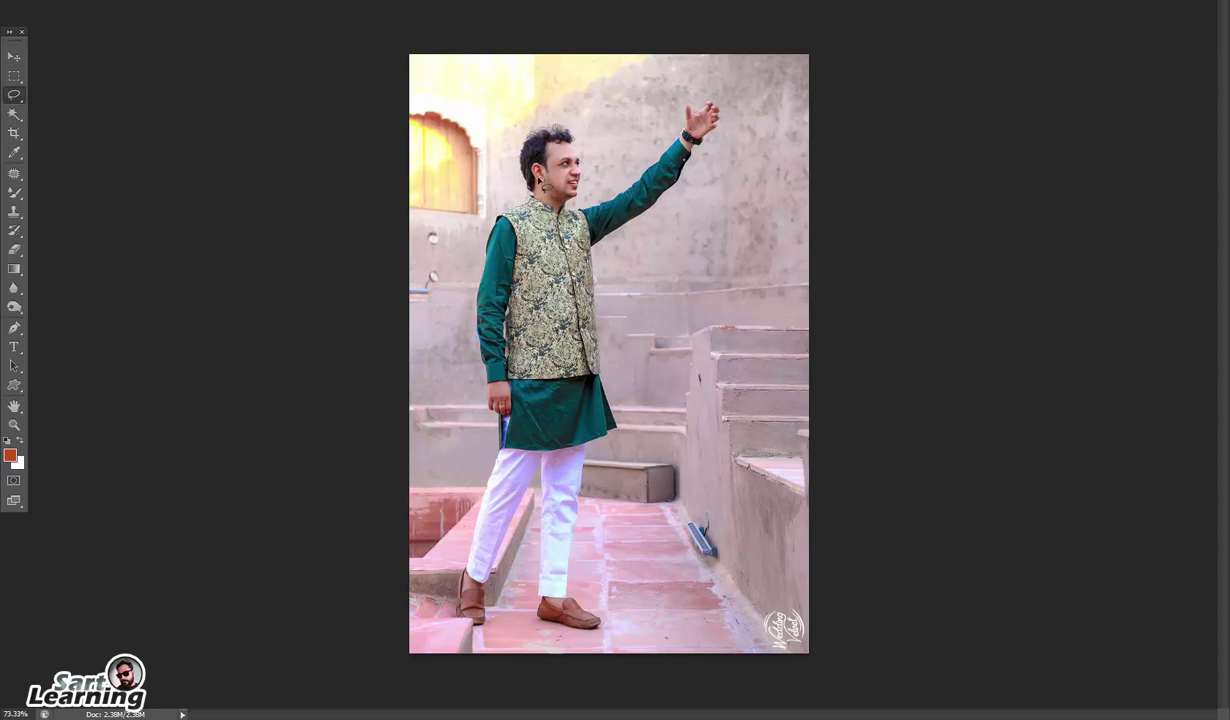
scroll(546, 185, "up", 1)
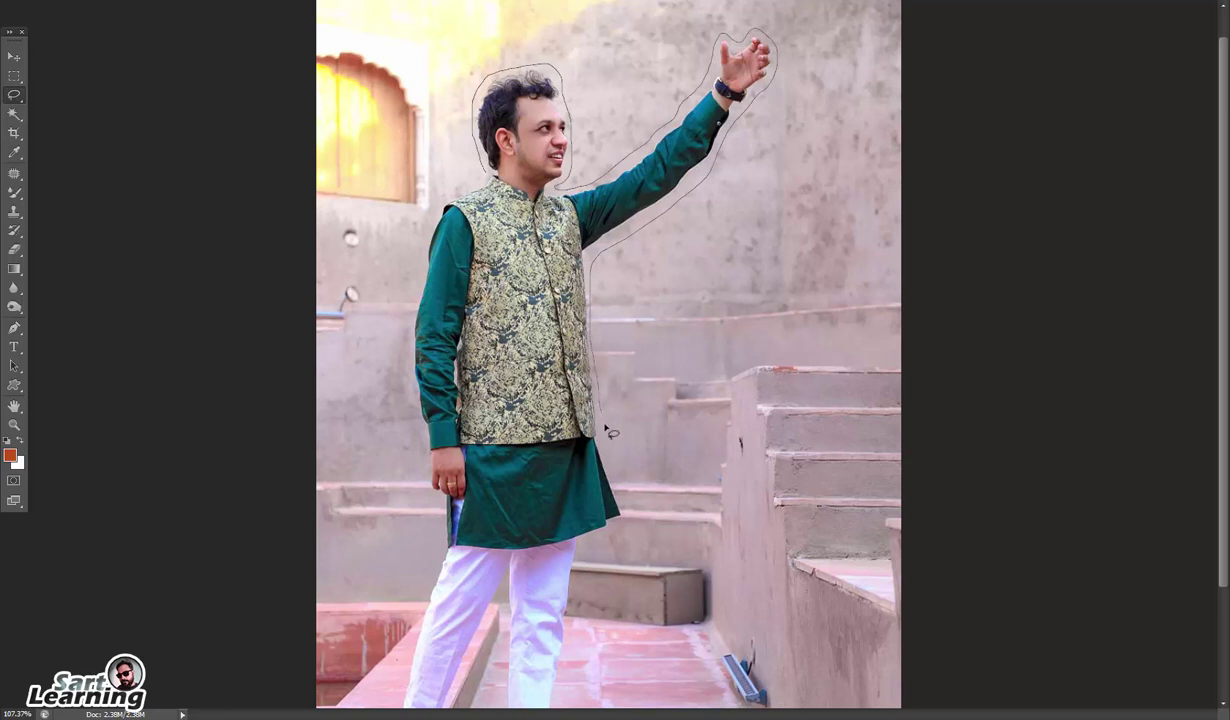
scroll(590, 450, "down", 3)
mouse_move(582, 490)
left_mouse_down()
mouse_move(576, 534)
mouse_move(579, 478)
mouse_move(561, 615)
left_mouse_up()
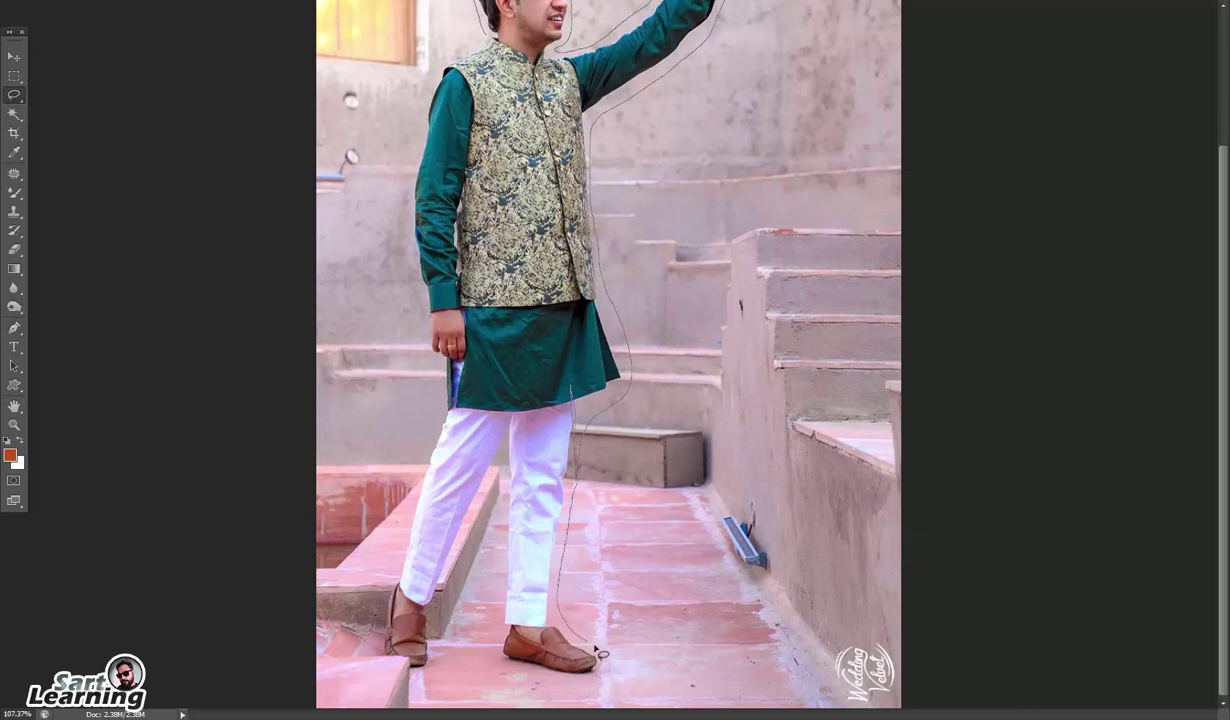
mouse_move(539, 688)
left_mouse_down()
mouse_move(496, 669)
mouse_move(490, 634)
left_mouse_up()
mouse_move(395, 466)
left_mouse_down()
mouse_move(411, 320)
mouse_move(390, 222)
mouse_move(389, 82)
mouse_move(489, 40)
left_mouse_up()
Copy the selected man into the toy van photo as a new layer and close his source photo
key("ctrl+minus")
key("ctrl+minus")
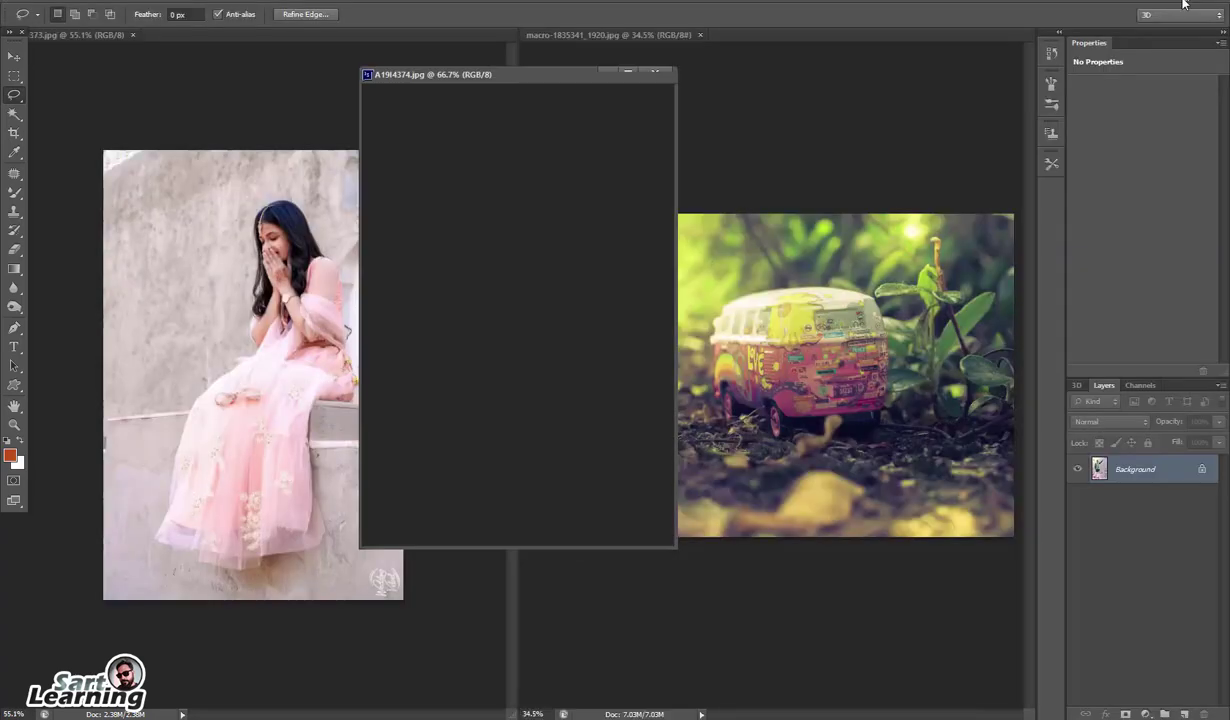
left_click(813, 57)
key("ctrl+v")
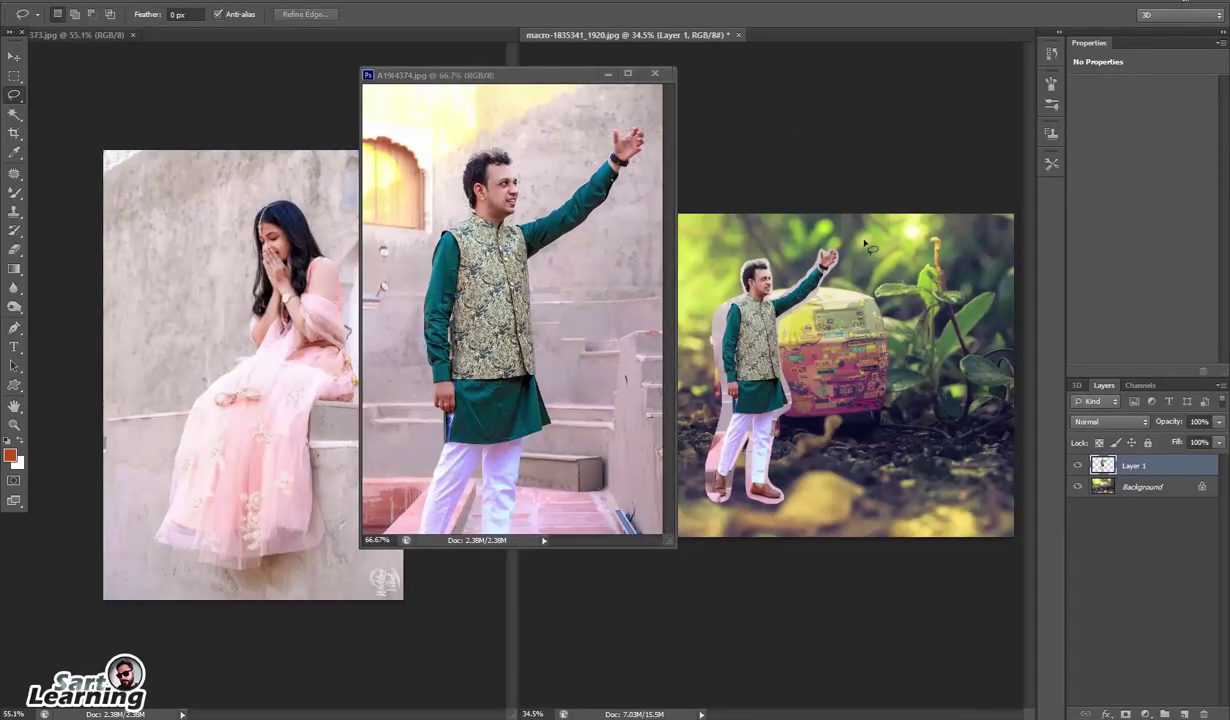
left_click(181, 261)
left_click(654, 73)
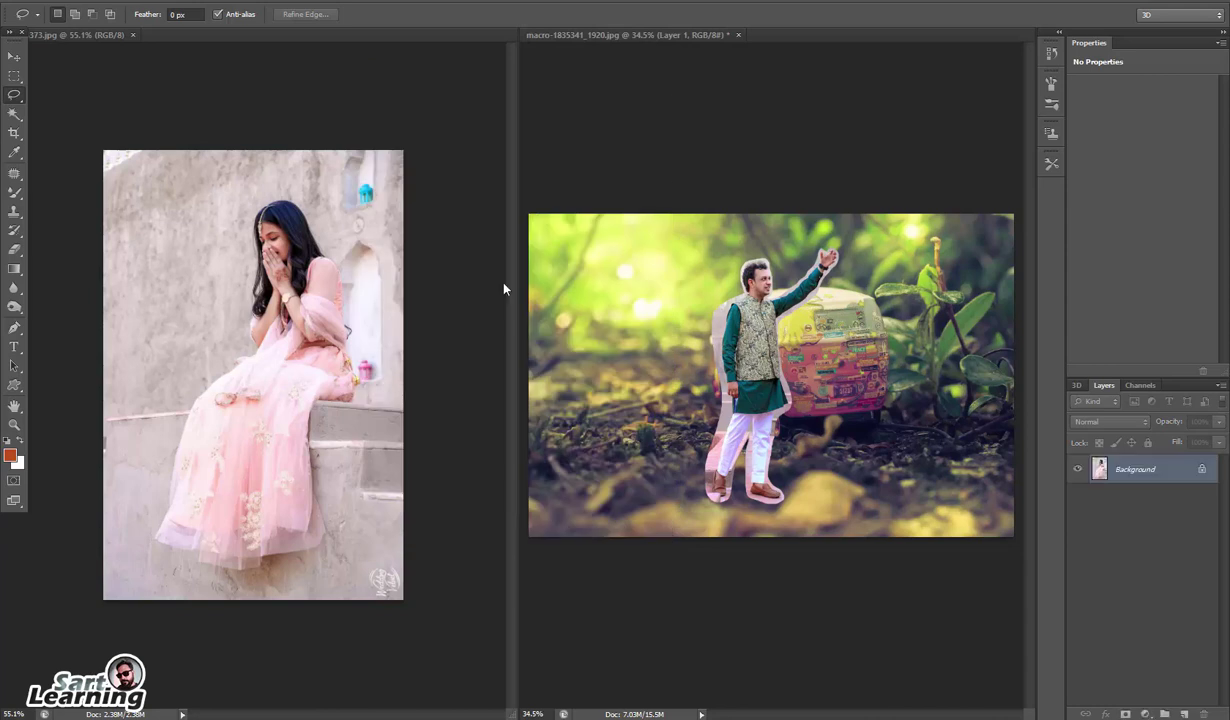
Draw a loose Lasso selection around the seated woman, including her hair and the full hem of her dress
scroll(215, 247, "up", 3)
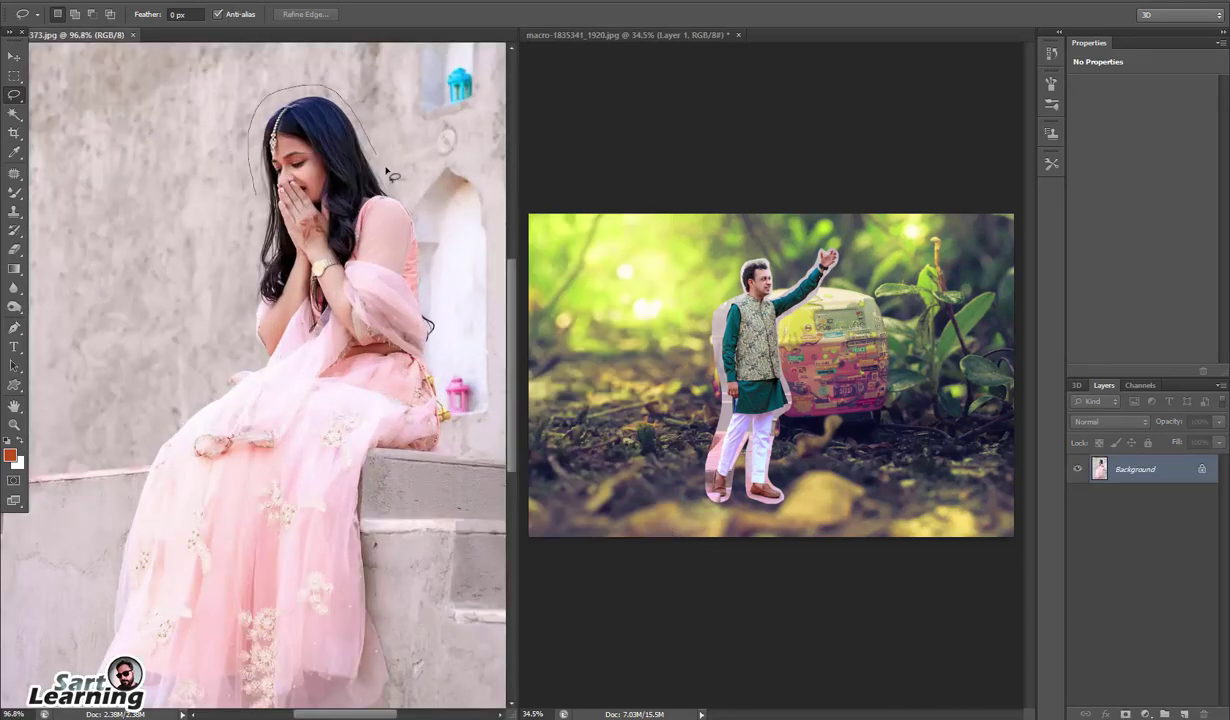
left_click_drag(418, 215, 446, 365)
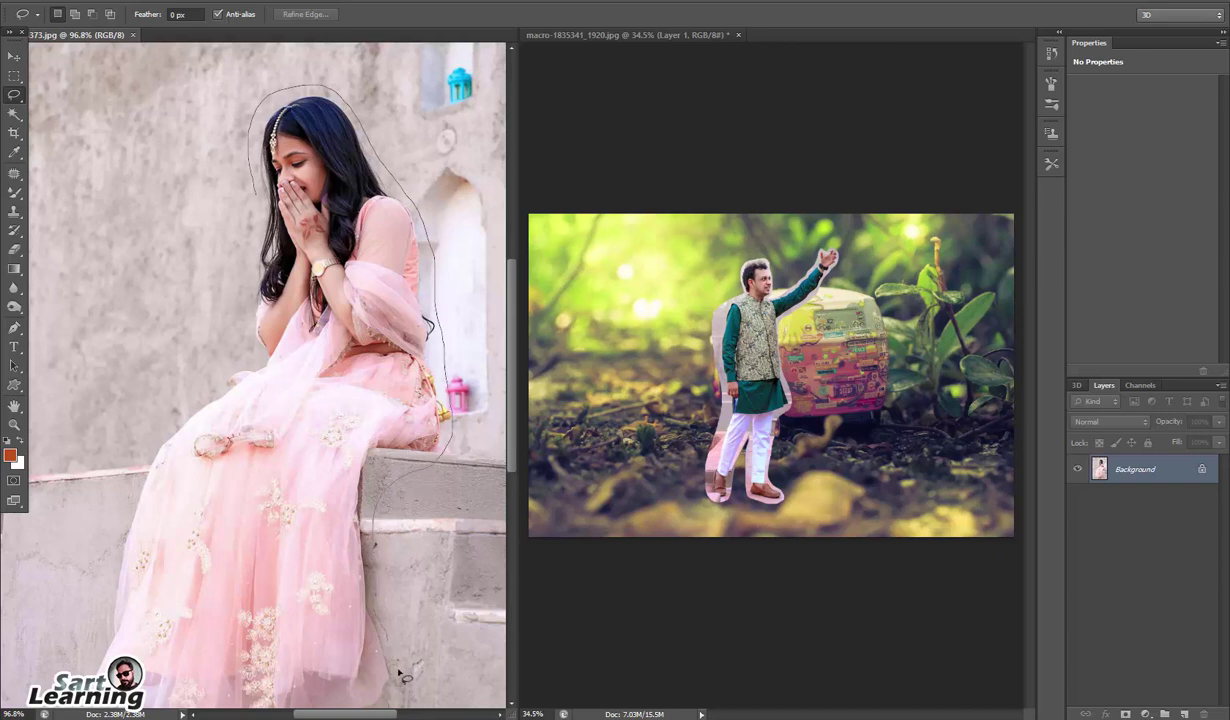
left_click_drag(398, 706, 407, 626)
mouse_move(257, 652)
left_mouse_down()
mouse_move(181, 646)
mouse_move(101, 609)
mouse_move(101, 514)
left_mouse_up()
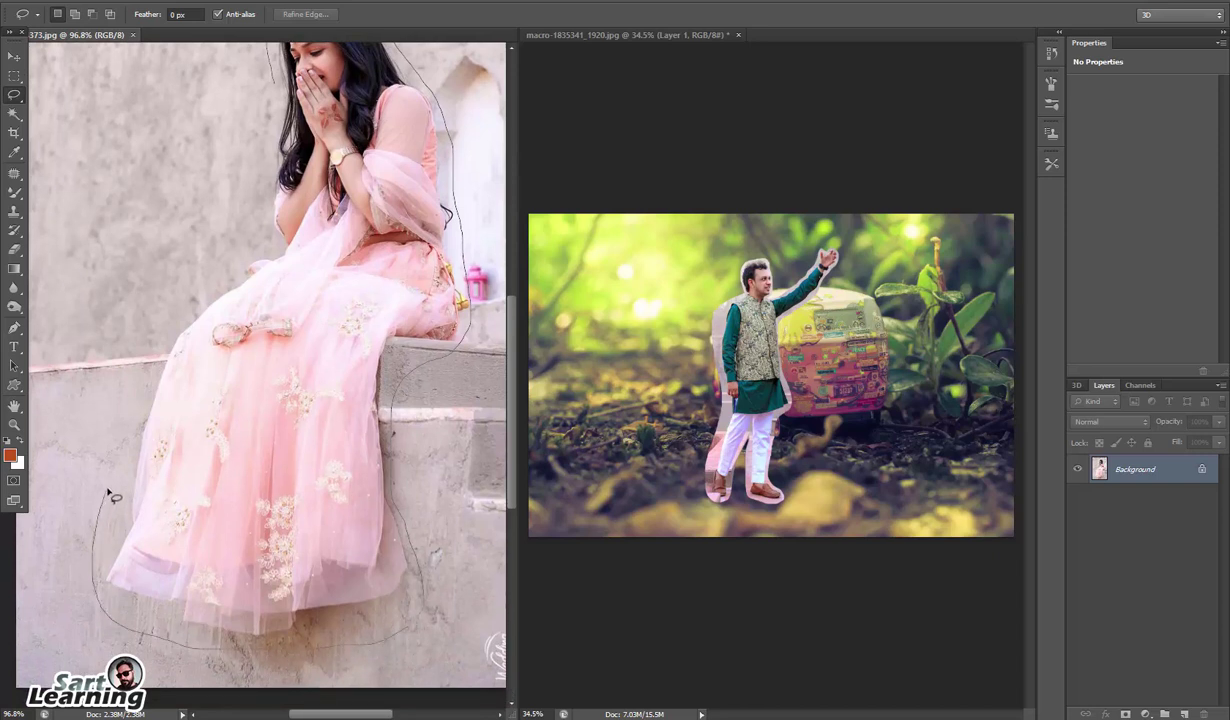
mouse_move(125, 472)
left_mouse_down()
mouse_move(160, 340)
mouse_move(242, 248)
mouse_move(272, 92)
left_mouse_up()
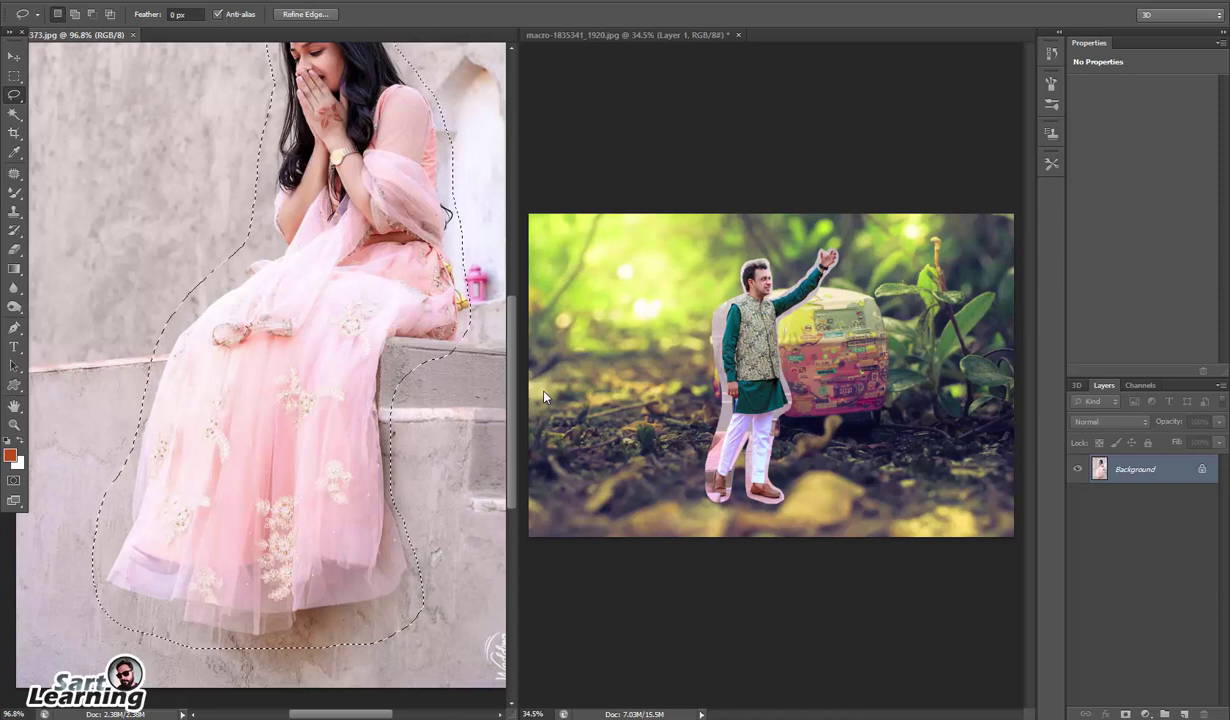
Copy the selected woman into the toy van photo as a new layer and close her source photo
key("ctrl+c")
left_click(860, 170)
key("ctrl+v")
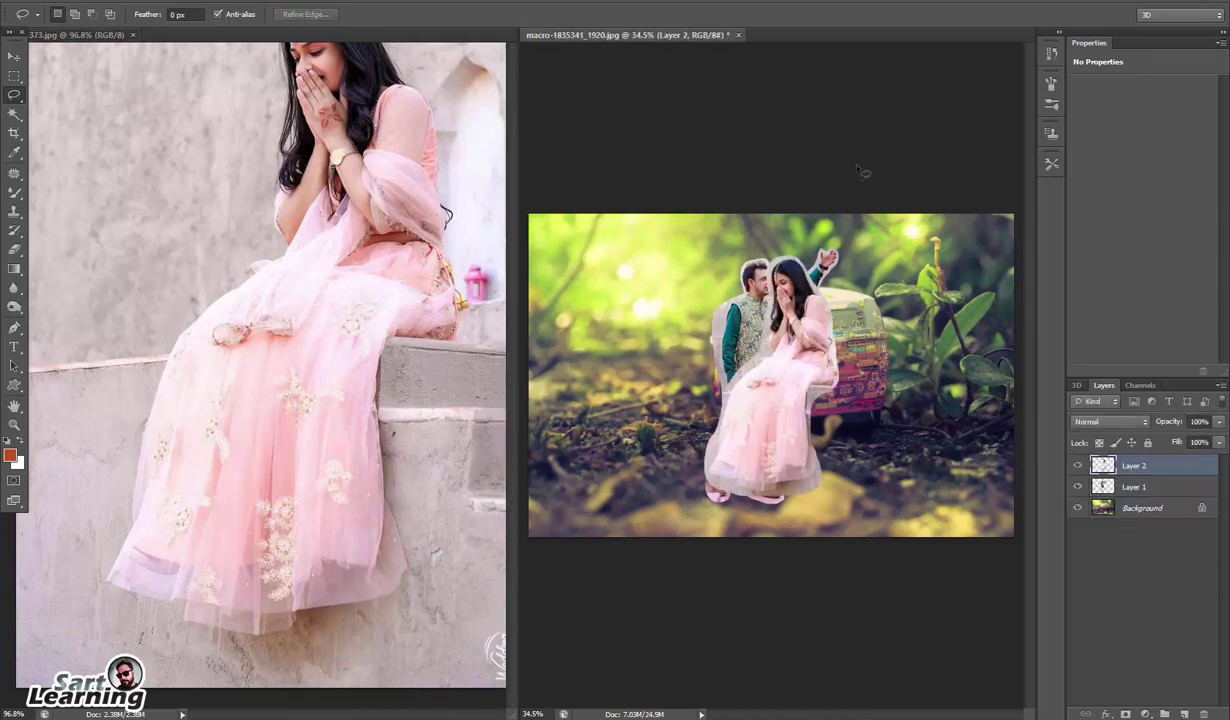
left_click(350, 78)
left_click(132, 34)
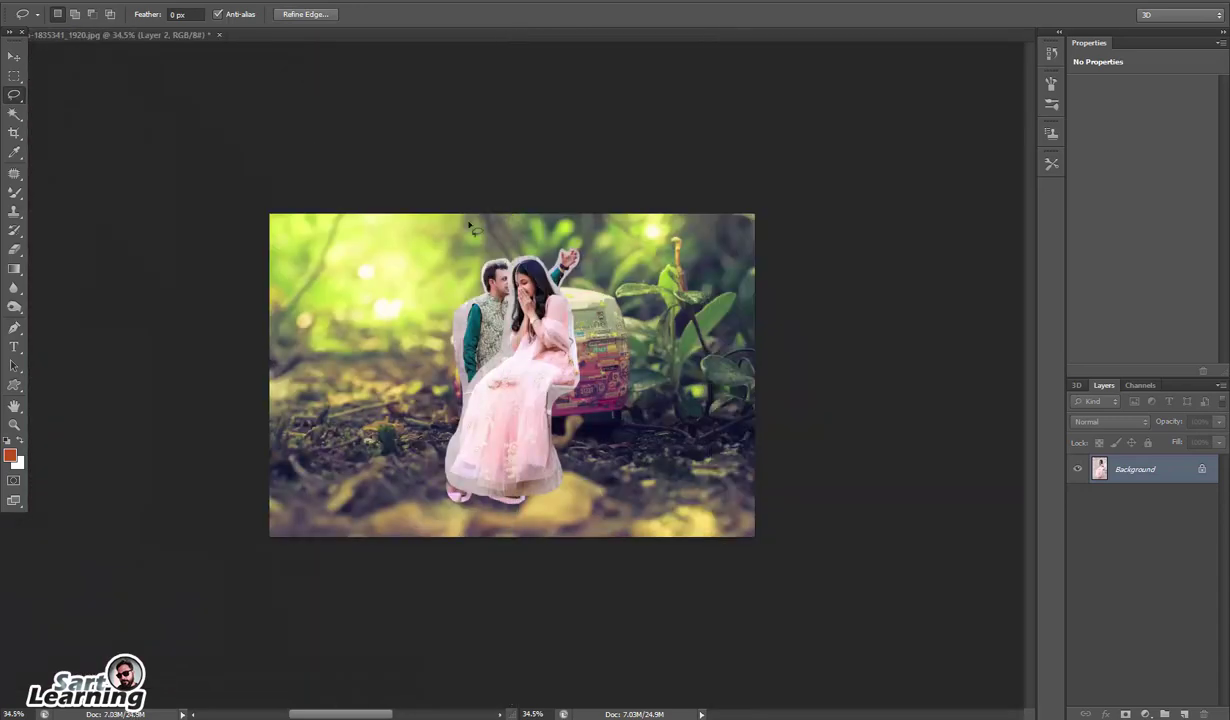
Hide the woman's layer, then select the man's layer and shift him slightly
scroll(551, 307, "up", 10)
scroll(551, 241, "down", 1)
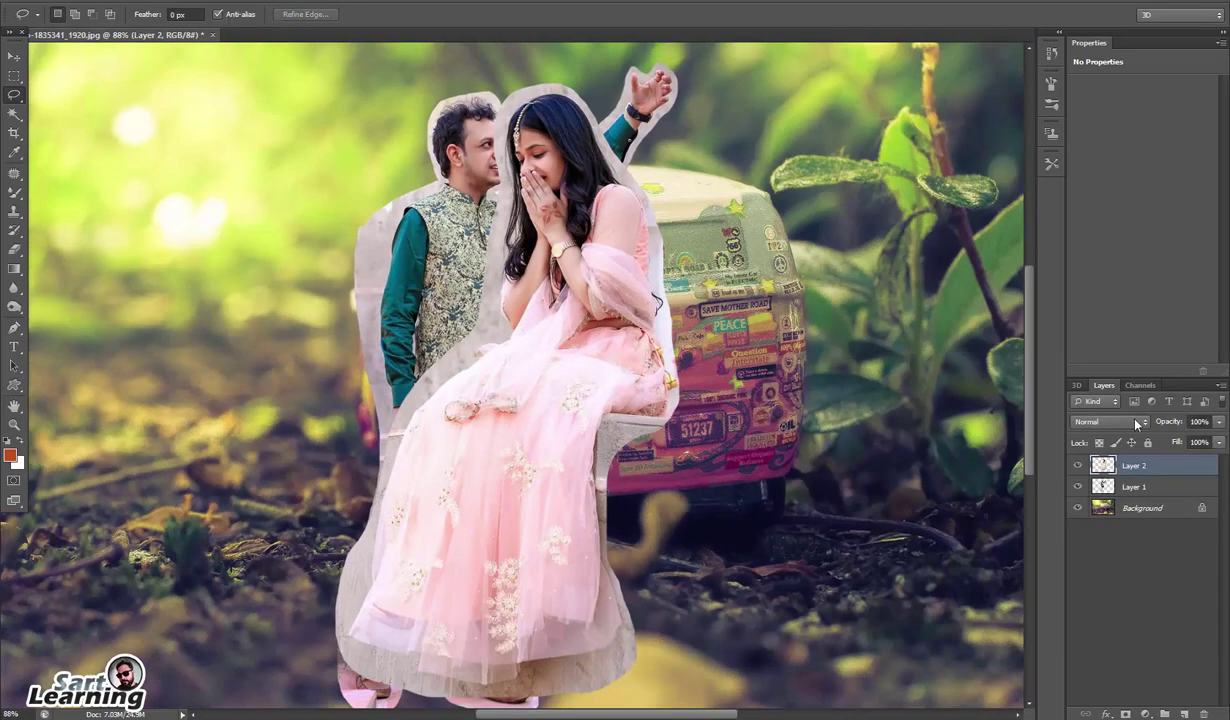
left_click(1078, 466)
key("v")
mouse_move(485, 355)
left_mouse_down()
mouse_move(478, 311)
mouse_move(476, 366)
mouse_move(490, 390)
mouse_move(493, 378)
left_mouse_up()
Select the leftover grey wall around the man's raised arm and face with the Magic Wand
scroll(482, 200, "up", 6)
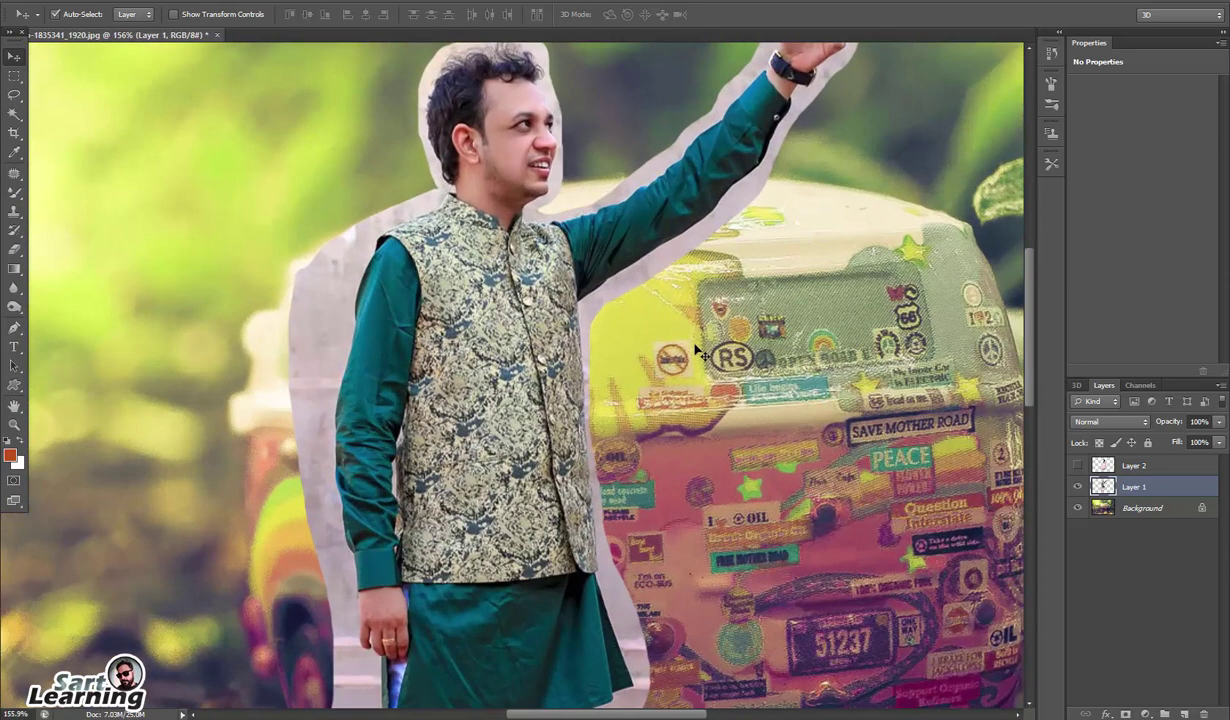
scroll(545, 293, "up", 2)
key("w")
left_click(598, 302)
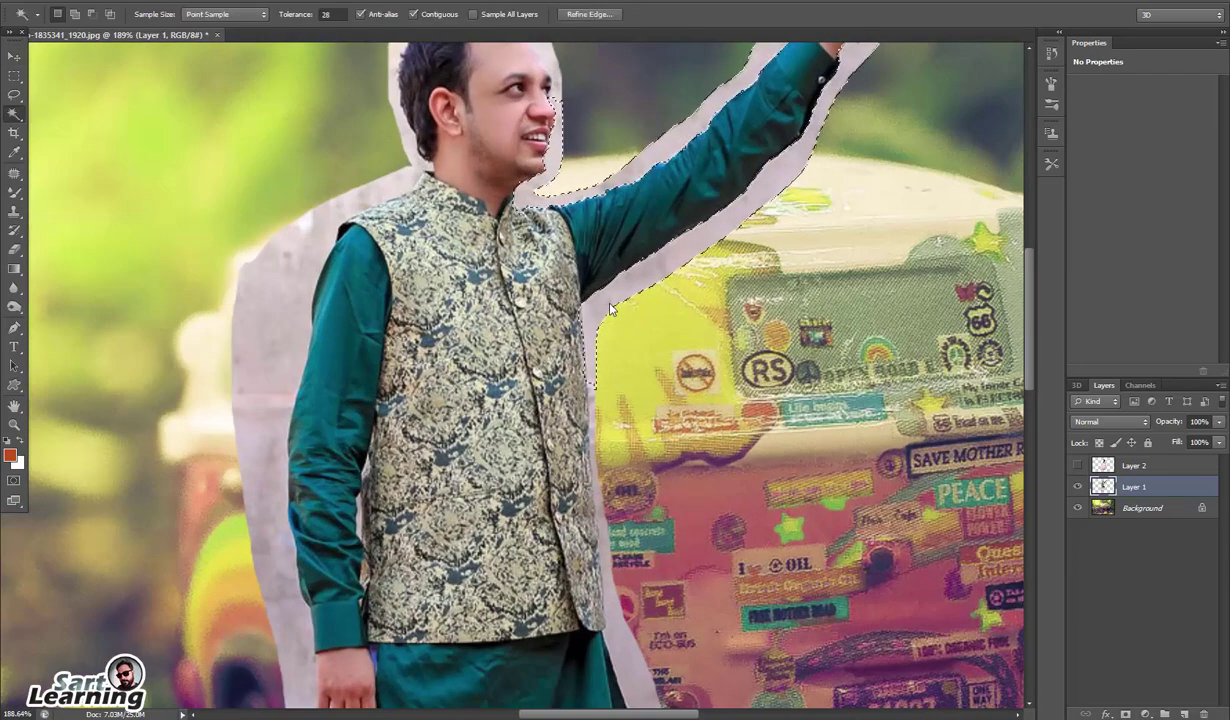
Subtract the wrongly included parts of the man's face, thumb and fingers from the wall selection with the Lasso
scroll(741, 311, "up", 3)
key("l")
scroll(492, 252, "up", 5)
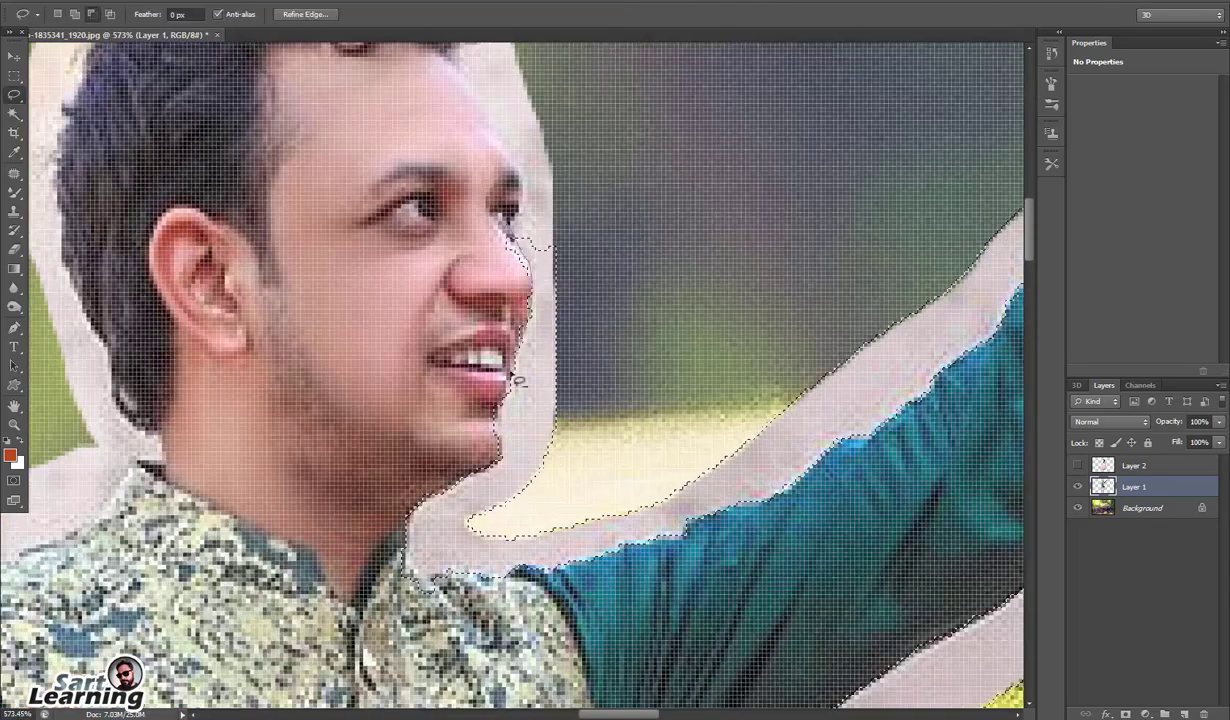
left_click_drag(516, 157, 514, 225)
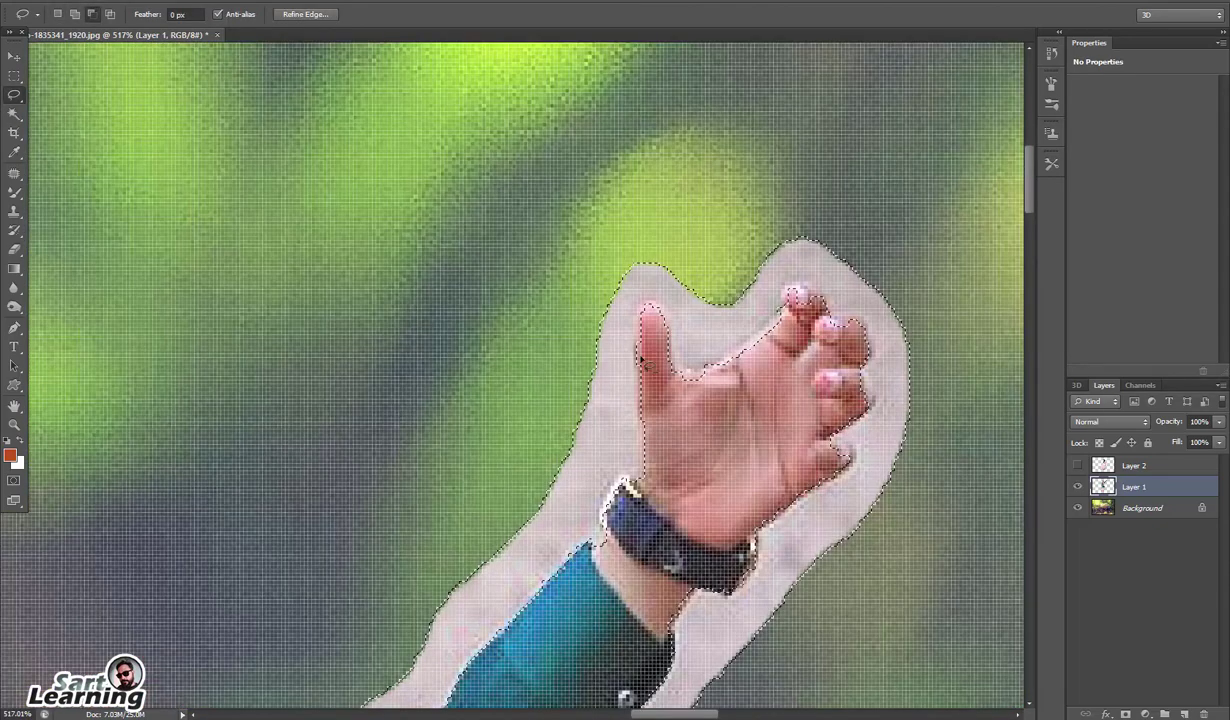
left_click_drag(674, 322, 722, 396)
mouse_move(783, 308)
left_mouse_down()
mouse_move(806, 287)
mouse_move(840, 350)
left_mouse_up()
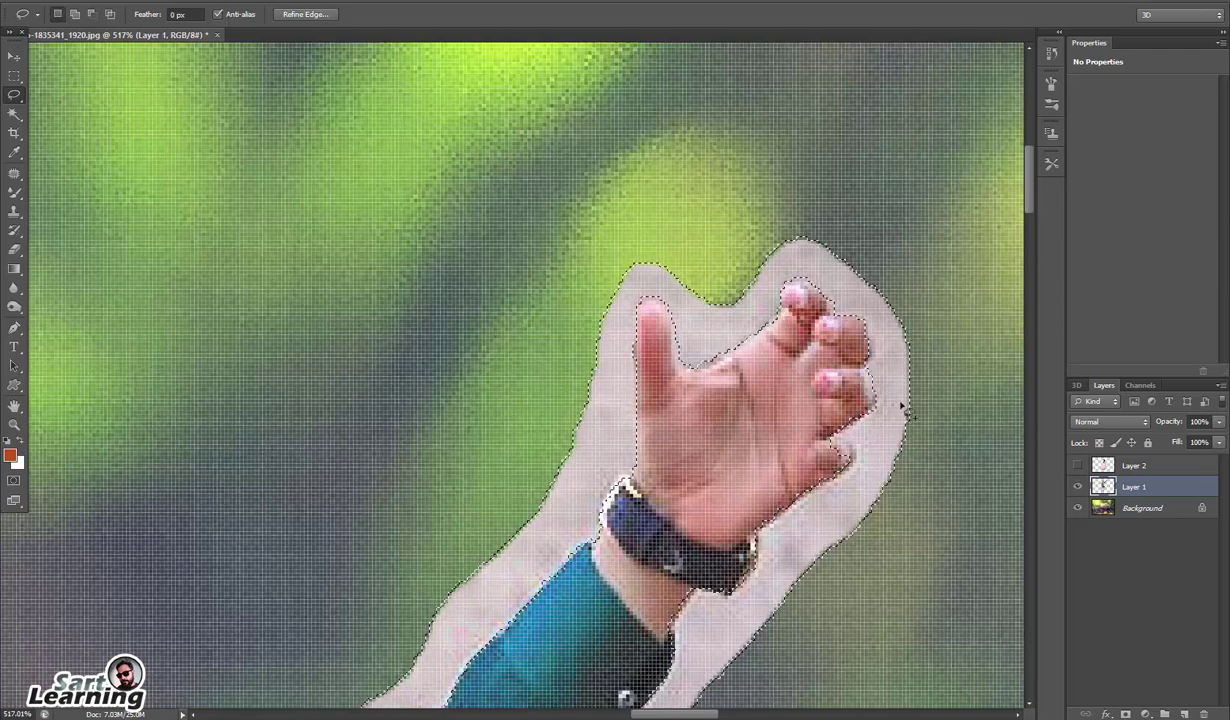
Trim the background selections along the man's lowered hand and rear trouser leg, and delete the leftover wall and ledge
scroll(736, 400, "down", 3)
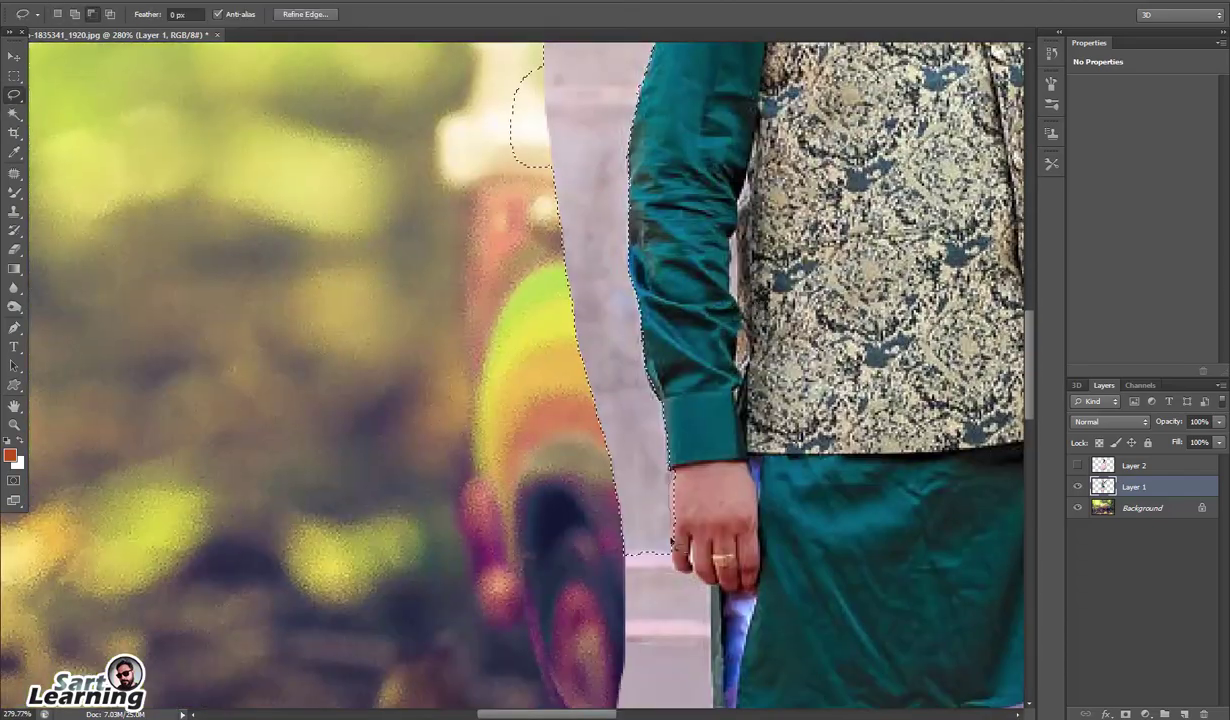
left_click_drag(678, 572, 685, 386)
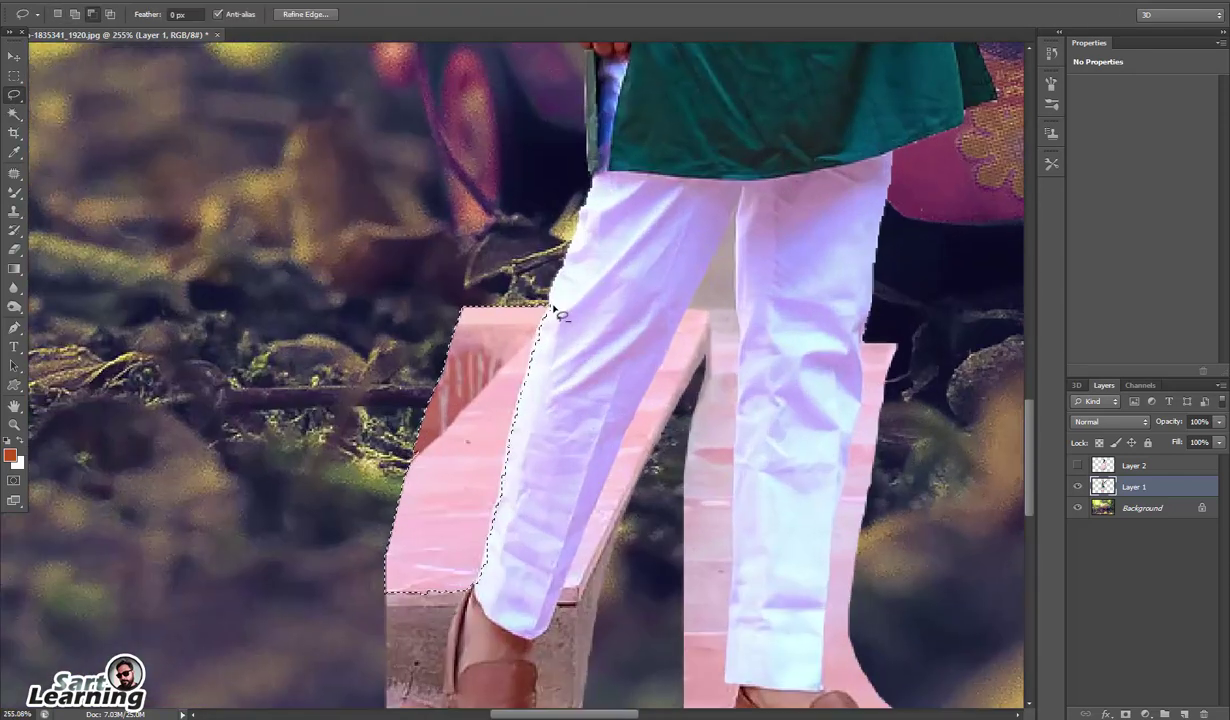
left_click_drag(549, 310, 500, 494)
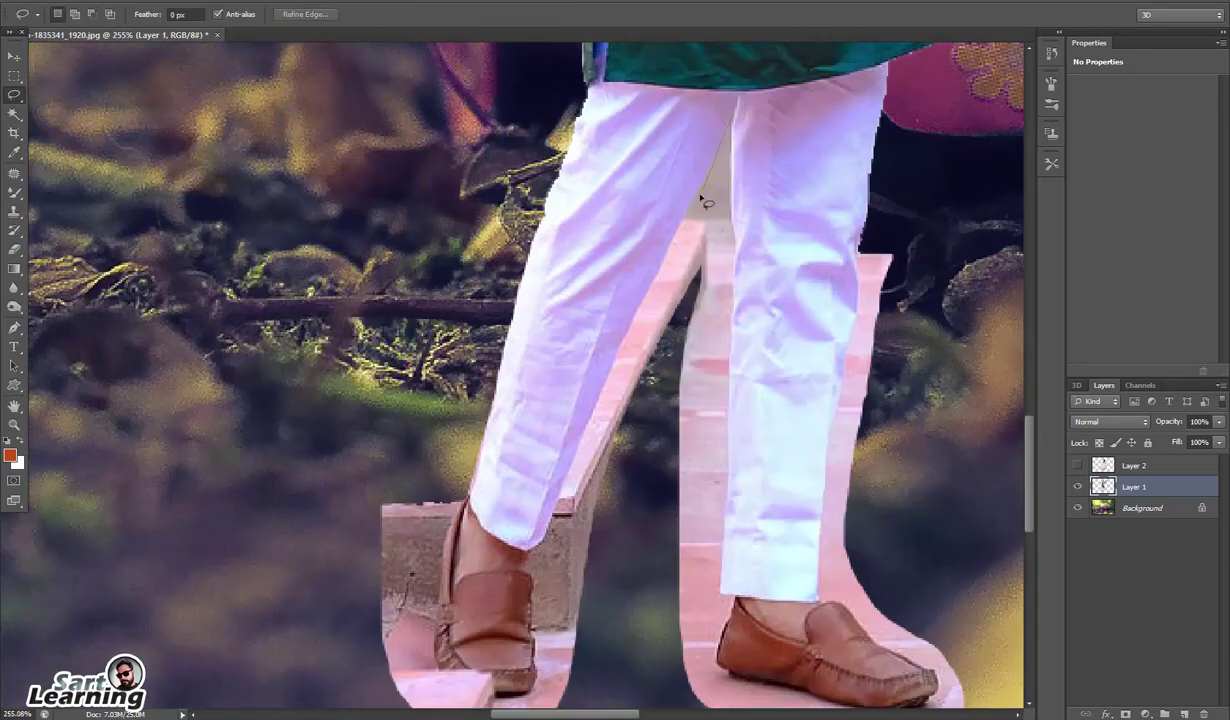
Lasso and delete the leftover background between the man's legs and beside his front trouser leg
left_click_drag(701, 197, 567, 476)
mouse_move(517, 600)
left_mouse_down()
mouse_move(699, 566)
mouse_move(708, 112)
left_mouse_up()
key("Delete")
key("ctrl+d")
mouse_move(874, 207)
left_mouse_down()
mouse_move(828, 432)
mouse_move(845, 628)
mouse_move(873, 208)
left_mouse_up()
key("Delete")
key("ctrl+d")
Lasso and delete the leftover floor and ledge around both of the man's shoes
scroll(866, 632, "down", 3)
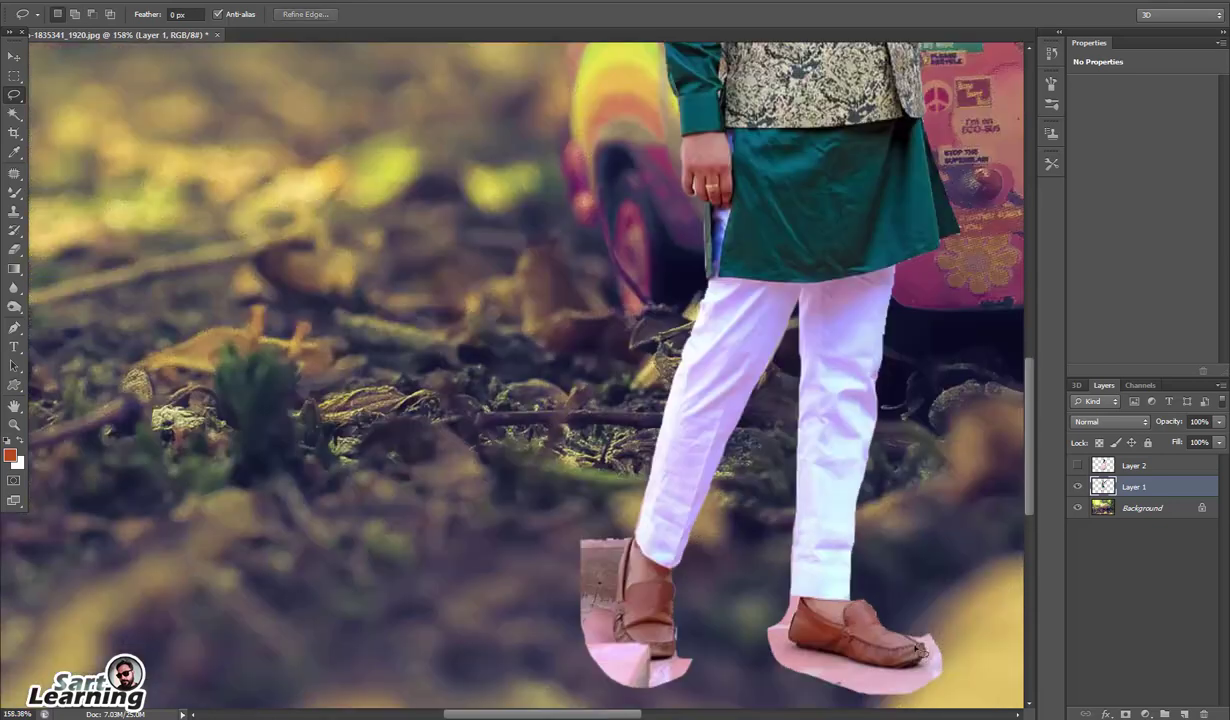
left_click_drag(665, 660, 632, 538)
key("Delete")
key("ctrl+d")
mouse_move(793, 600)
left_mouse_down()
mouse_move(922, 666)
mouse_move(790, 602)
left_mouse_up()
key("Delete")
key("ctrl+d")
Lasso and delete the leftover background in the gaps between the man's lowered arm and his vest
scroll(760, 120, "up", 4)
left_click_drag(618, 310, 611, 331)
key("Delete")
left_click_drag(612, 415, 600, 468)
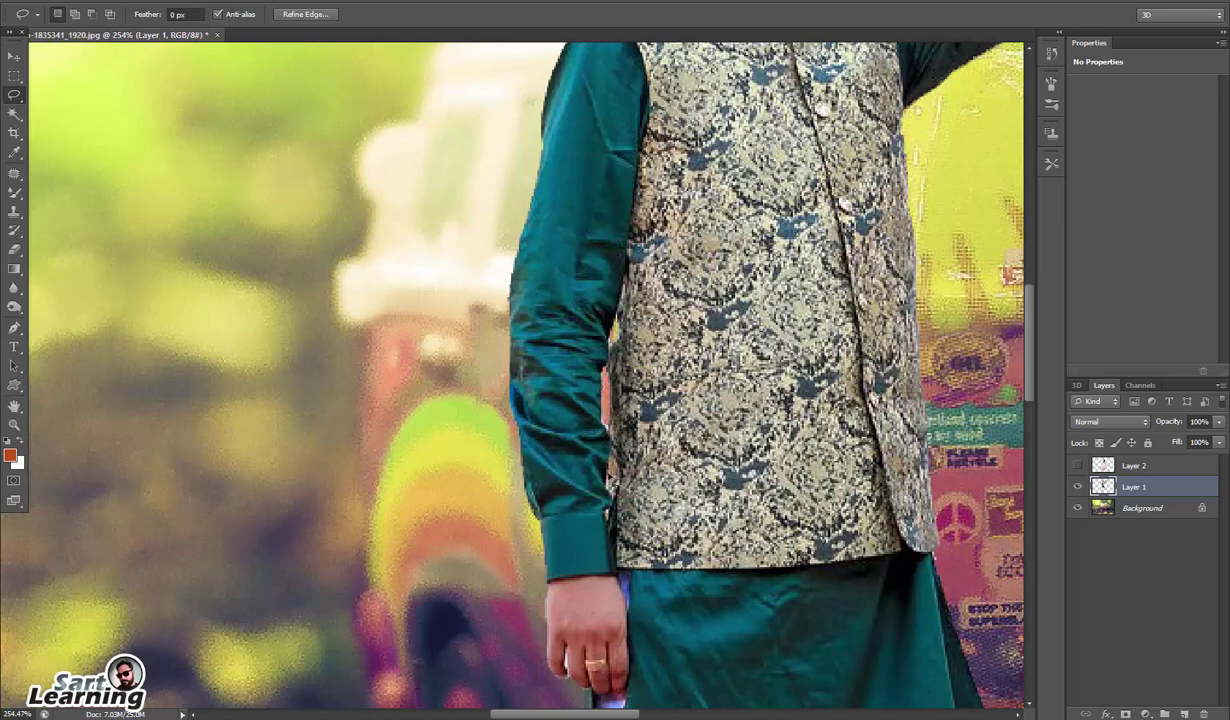
key("ctrl+d")
Move the man to the open ground left of the van, then show the woman's layer again and select it
scroll(591, 440, "down", 8)
key("f")
key("f")
key("f")
key("f")
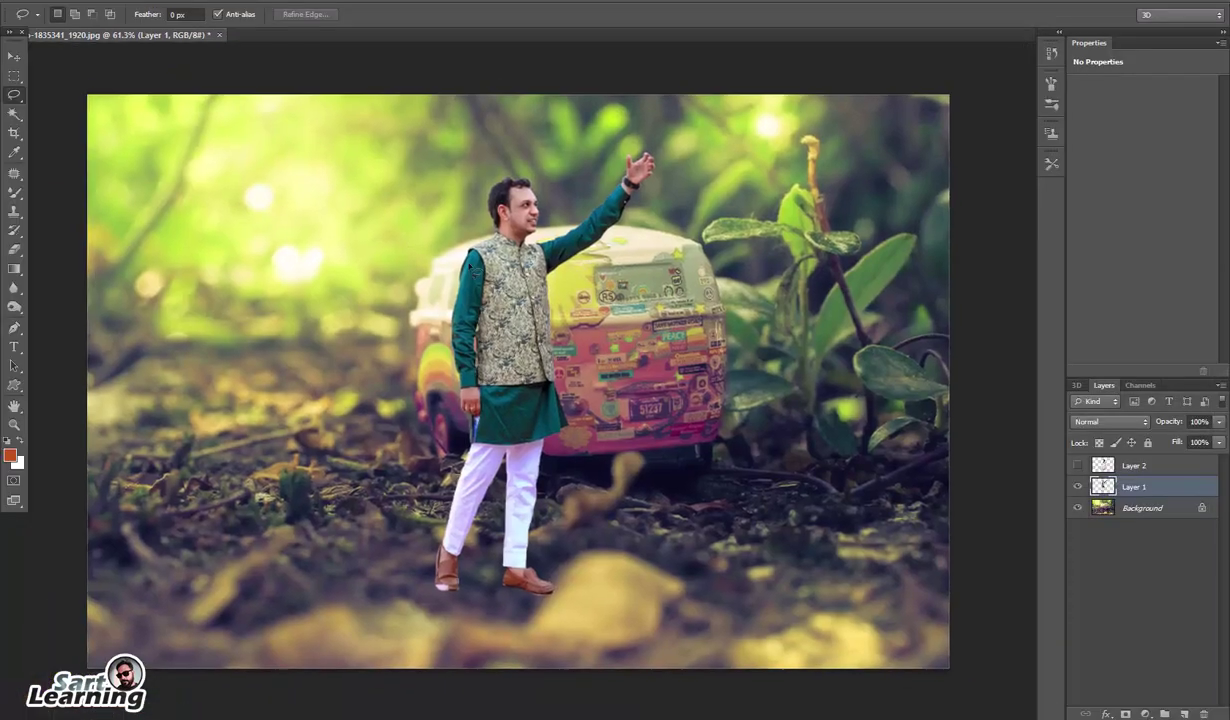
left_click(17, 57)
left_click_drag(613, 327, 412, 339)
left_click(1077, 478)
left_click(684, 301)
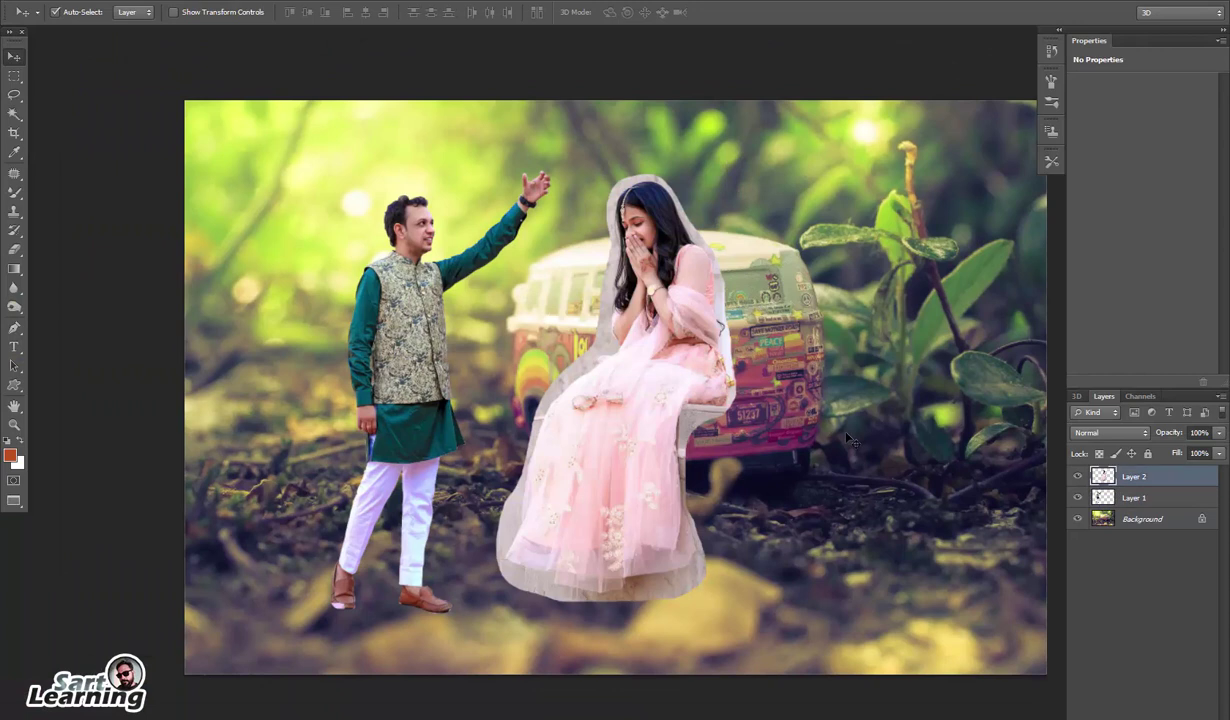
Start a Pen path on the woman's outline, tracing the top of her head, the back of her hair and her shoulder
key("p")
scroll(655, 174, "up", 8)
left_click(547, 232)
mouse_move(618, 206)
left_mouse_down()
mouse_move(648, 203)
mouse_move(598, 207)
left_mouse_up()
left_click(598, 207, "alt")
left_click_drag(724, 317, 752, 420)
left_click(724, 317, "alt")
left_click_drag(801, 458, 832, 468)
left_click_drag(868, 539, 876, 585)
Continue the Pen path down the woman's back and waist, around the hanging tassels to the seat edge
left_click_drag(946, 366, 956, 39)
left_click(885, 329)
left_click(892, 420)
left_click_drag(910, 472, 917, 482)
left_click(904, 506)
left_click(904, 547)
left_click(921, 584)
left_click(933, 655)
left_click_drag(934, 657, 904, 492)
left_click(923, 504)
left_click(940, 522)
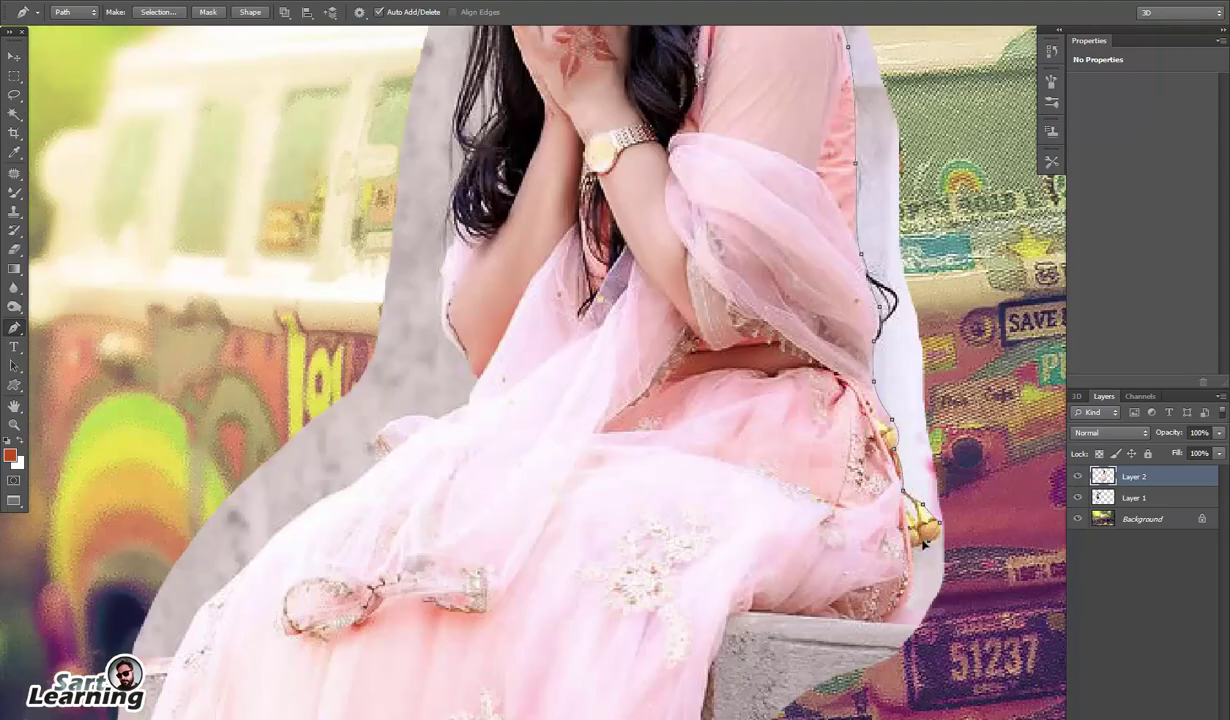
left_click(912, 580)
Continue the Pen path under the seat, down the side of the skirt and around the hem of the dress
left_click_drag(723, 662, 783, 447)
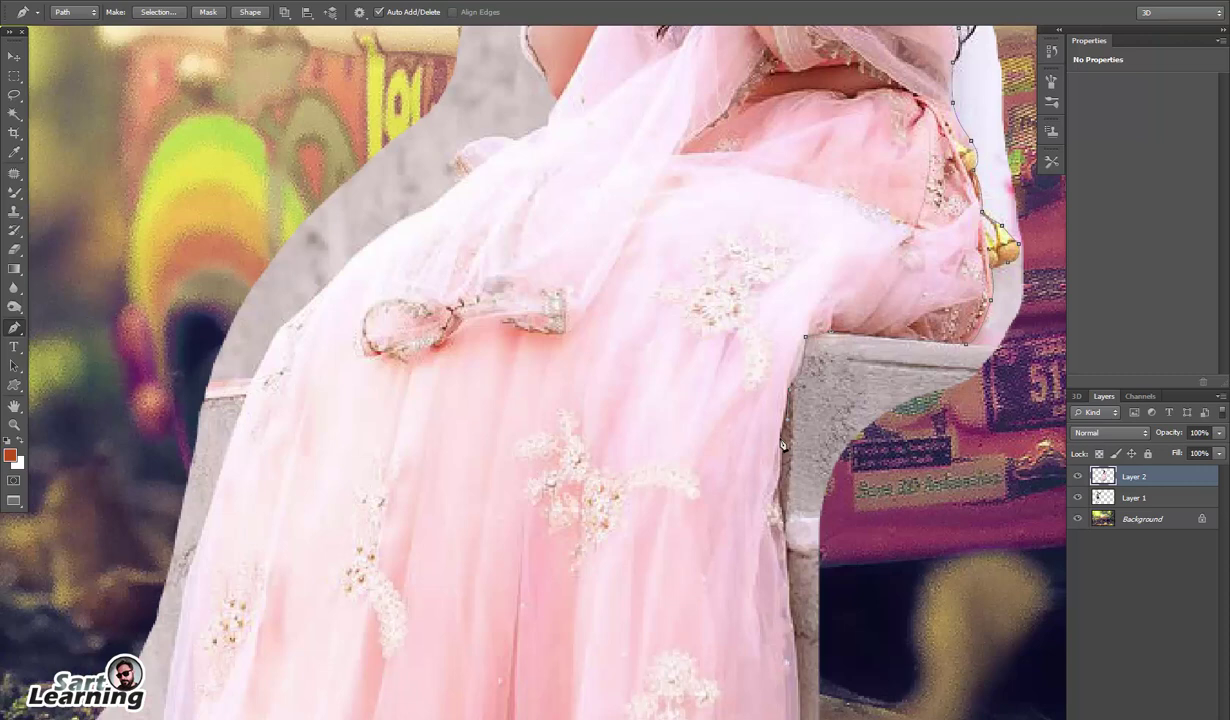
scroll(817, 530, "down", 5)
scroll(830, 440, "down", 5)
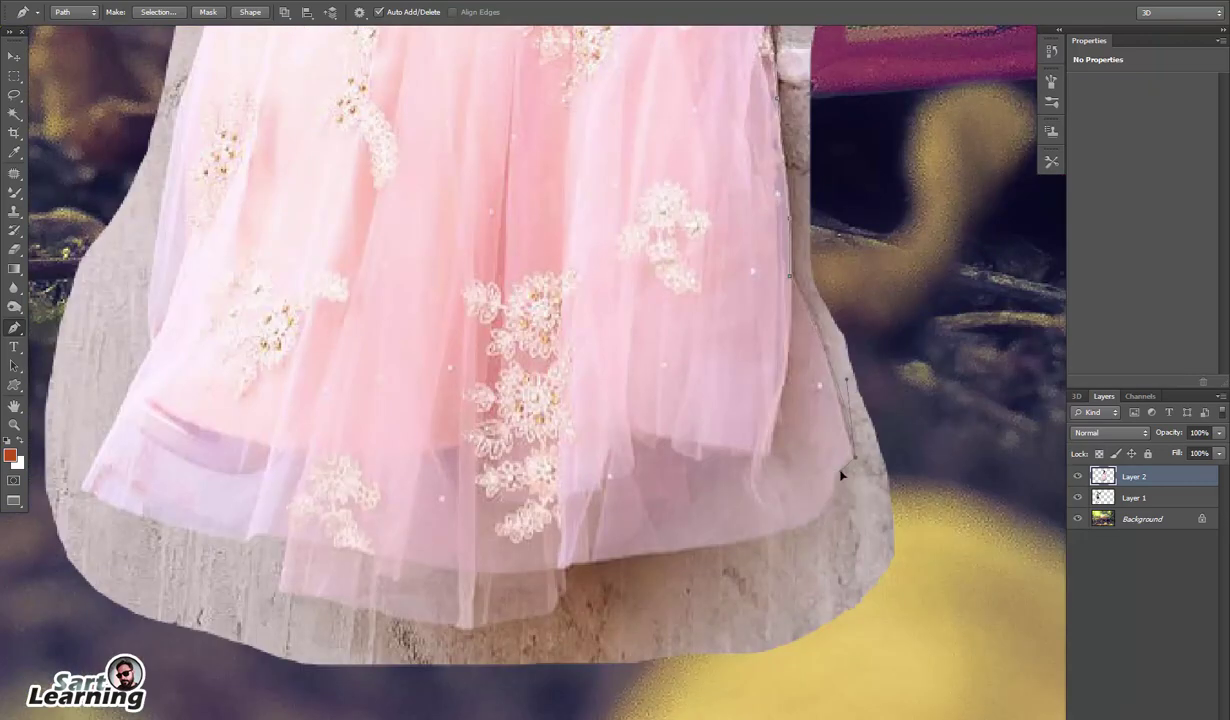
left_click(282, 592)
left_click(288, 537)
left_click_drag(250, 539, 220, 549)
left_click_drag(80, 488, 107, 435)
left_click_drag(150, 343, 147, 318)
Trace the Pen path up the front of the dress, arm and hair, and close it at the woman's head
left_click_drag(407, 467, 549, 719)
left_click(303, 521)
left_click_drag(333, 368, 353, 308)
left_click_drag(426, 156, 388, 264)
left_click(419, 225)
left_click(499, 180)
left_click(526, 154)
left_click(587, 110)
left_click_drag(530, 119, 584, 349)
left_click(586, 347)
left_click(595, 320)
left_click(583, 298)
left_click_drag(560, 267, 572, 174)
left_click_drag(584, 130, 562, 270)
scroll(540, 175, "up", 7)
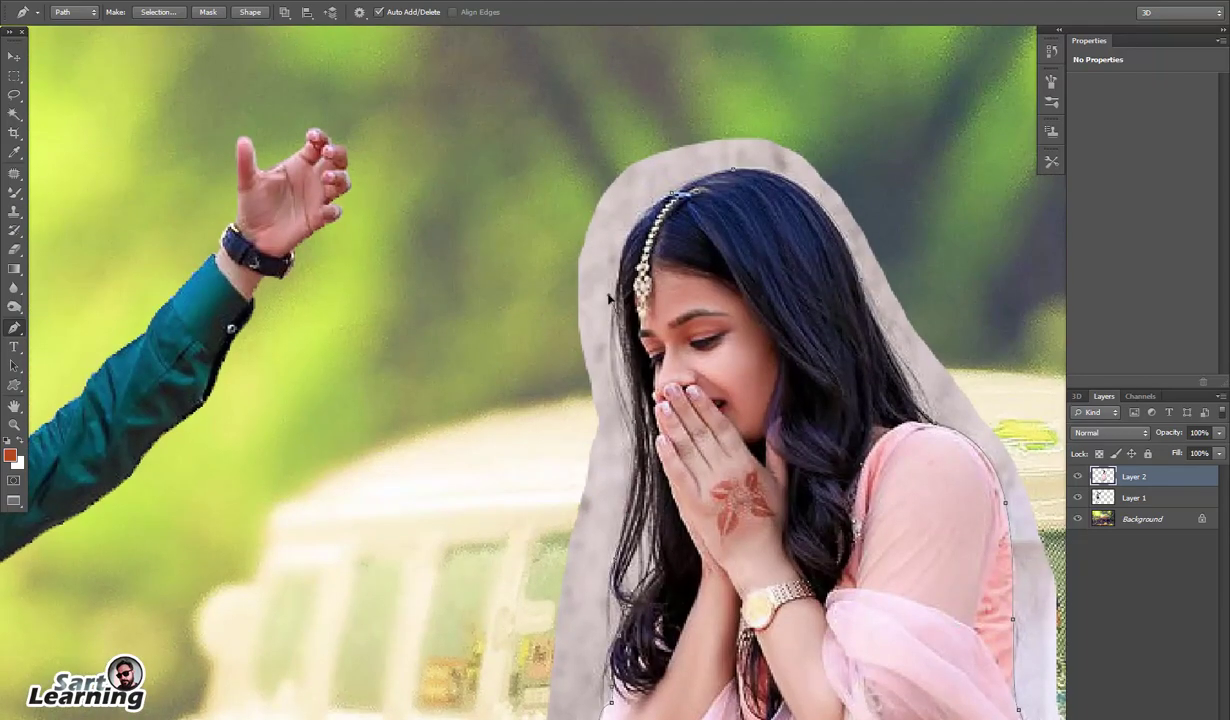
Add an anchor point to refine the path along the hair at the front of the woman's head
right_click(14, 328)
left_click(85, 343)
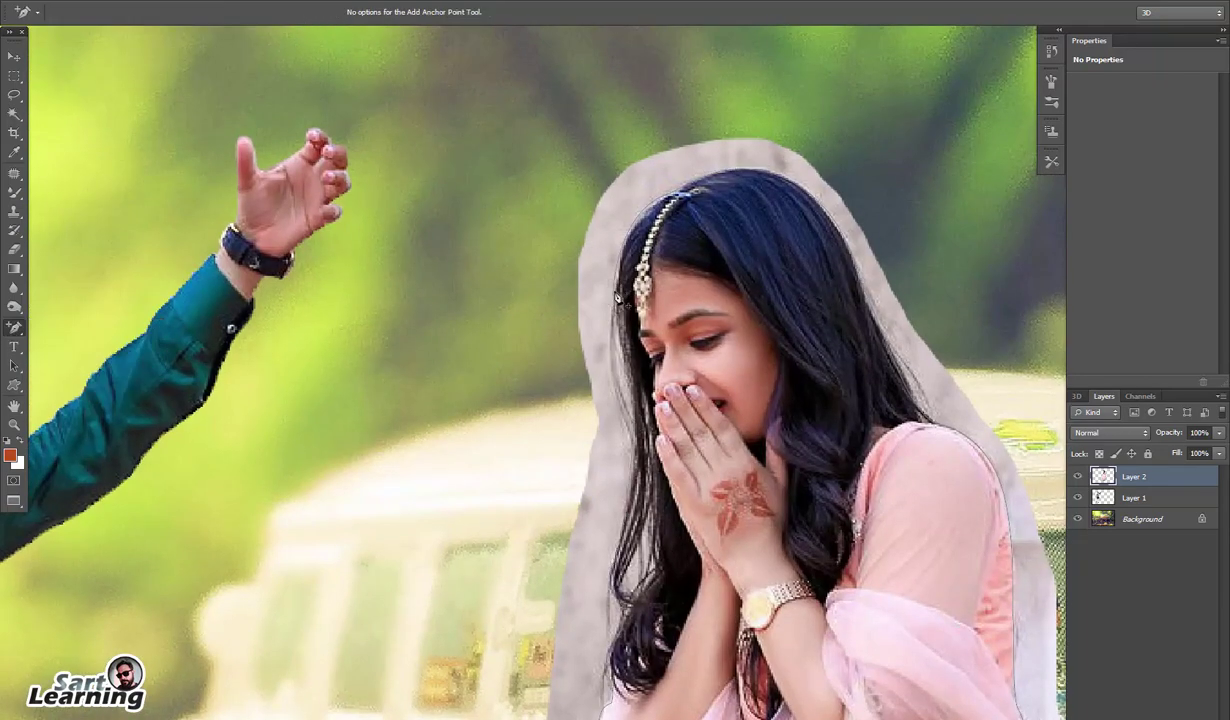
left_click(622, 230)
Convert the woman's path to a selection and copy the selected area to a new layer
scroll(771, 318, "down", 3)
key("ctrl+Return")
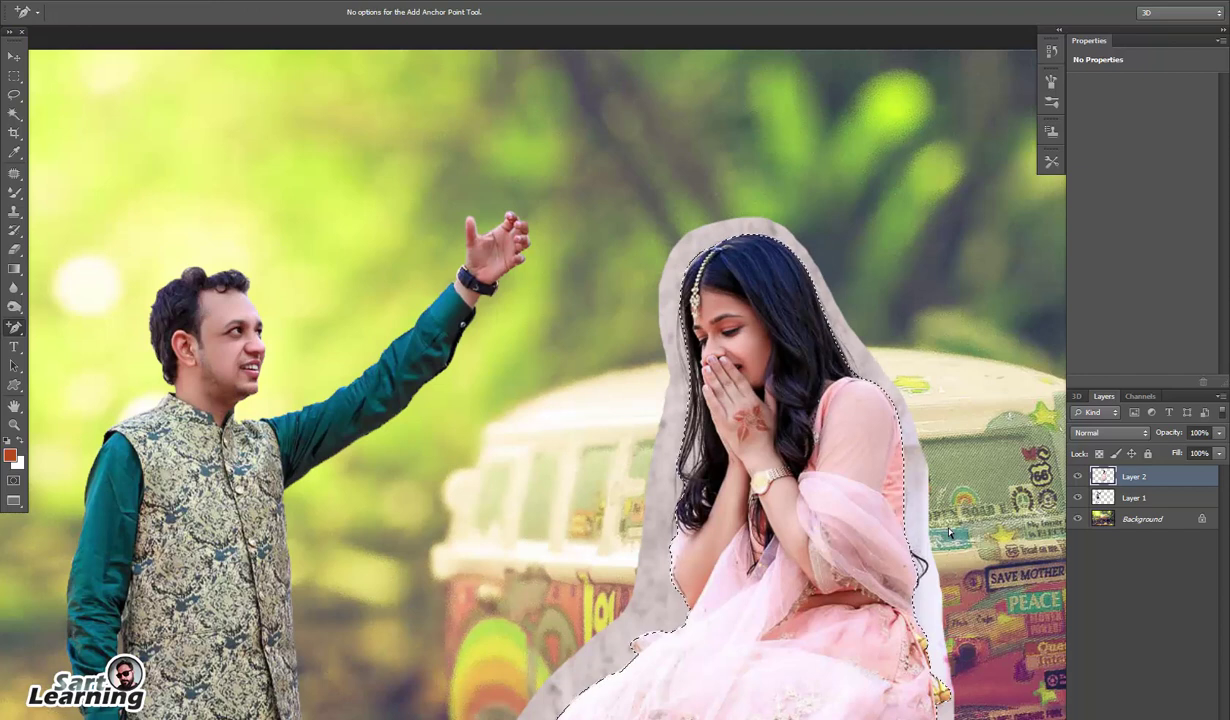
key("ctrl+j")
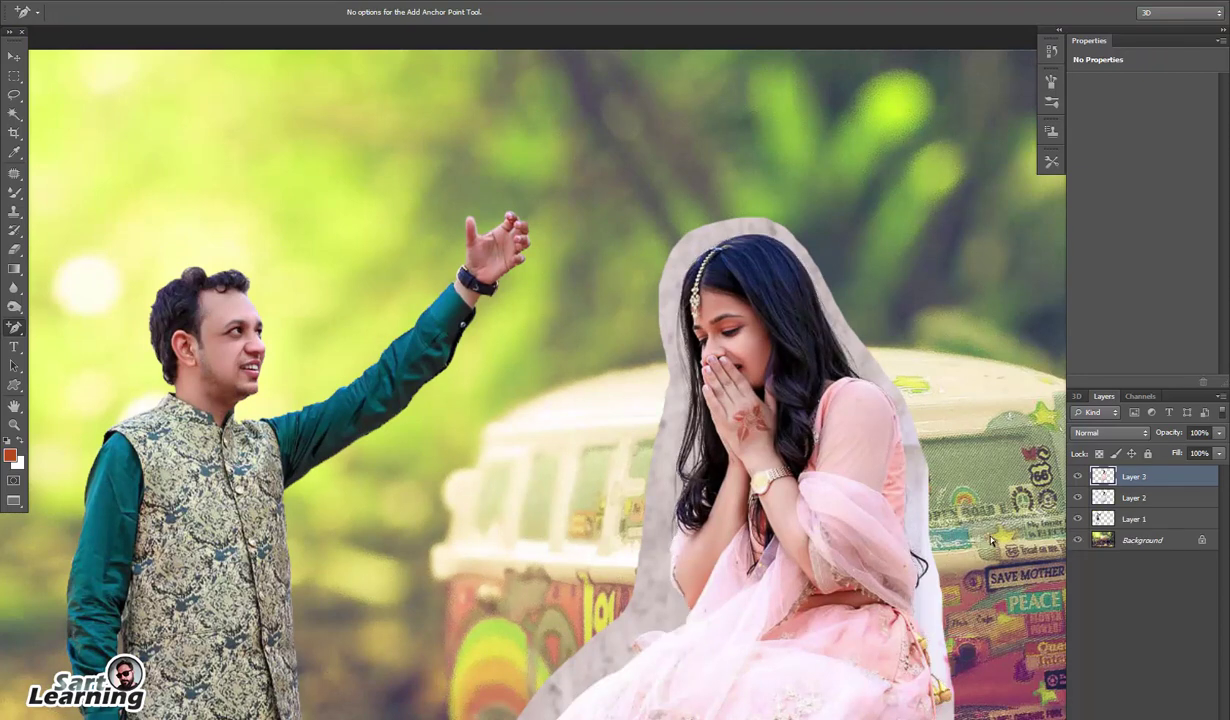
Delete the leftover source photo layer behind the woman's cutout
left_click(1133, 503)
key("Delete")
scroll(614, 268, "down", 2)
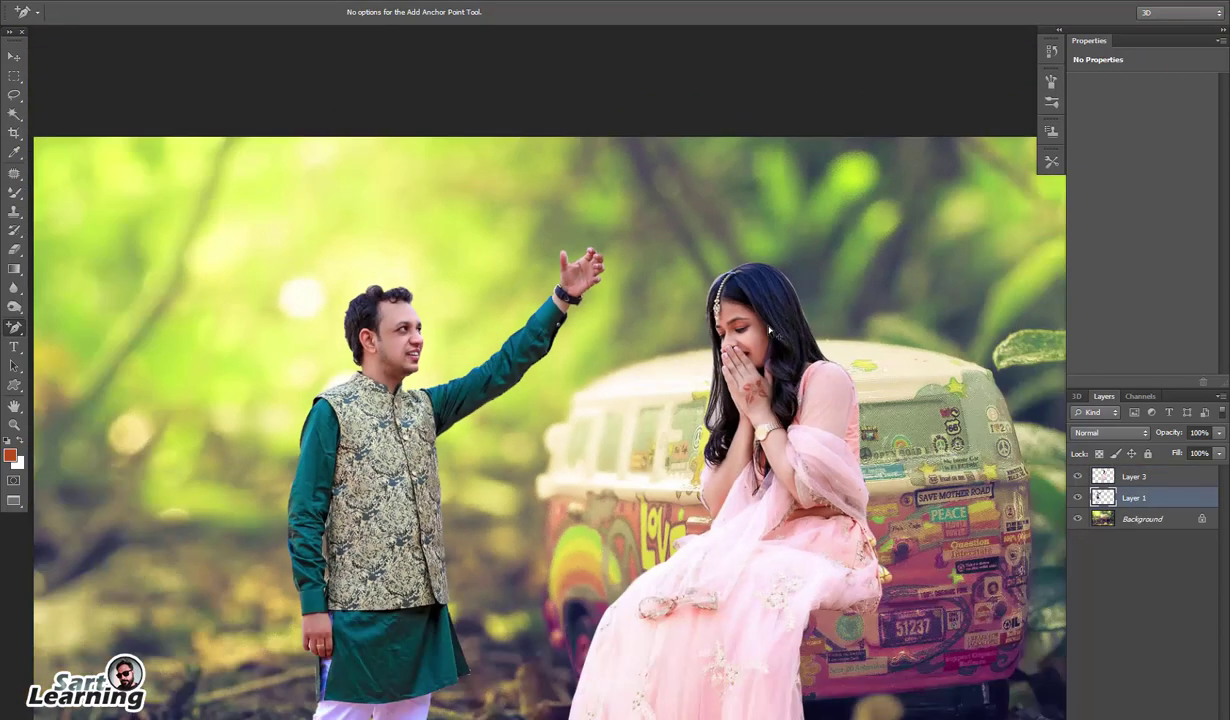
Move the woman's cutout up and left so she is positioned over the toy van
left_click(14, 56)
left_click_drag(781, 376, 834, 367)
left_click_drag(820, 418, 677, 317)
left_click_drag(600, 351, 601, 316)
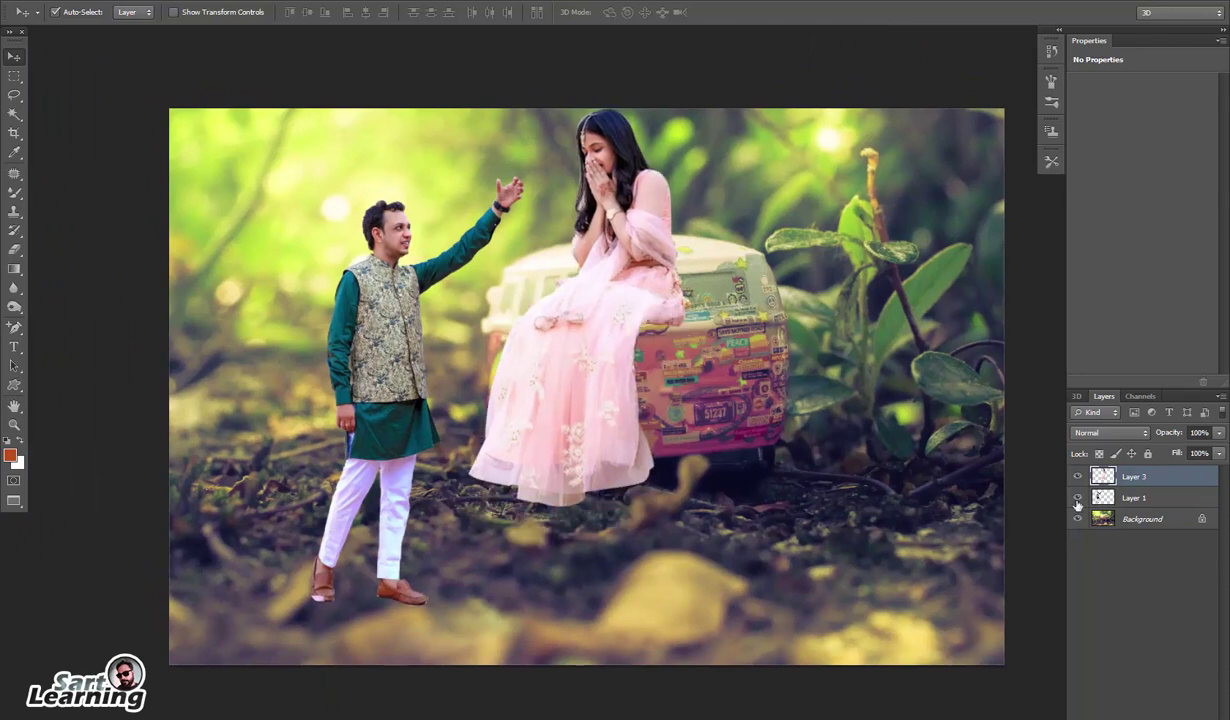
Duplicate the man's and woman's layers, hide the copies and place them beneath the originals
left_click(1143, 500, "ctrl")
key("ctrl+j")
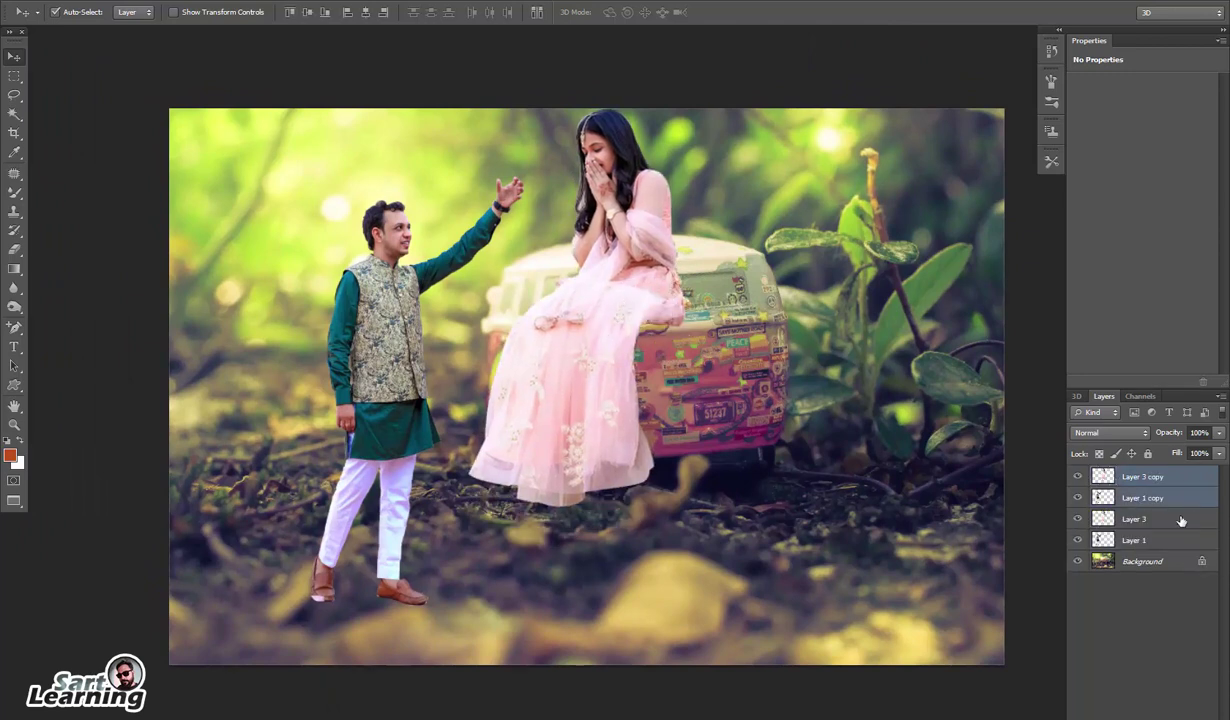
left_click(1078, 498)
left_click_drag(1145, 487, 1135, 543)
left_click(1132, 499)
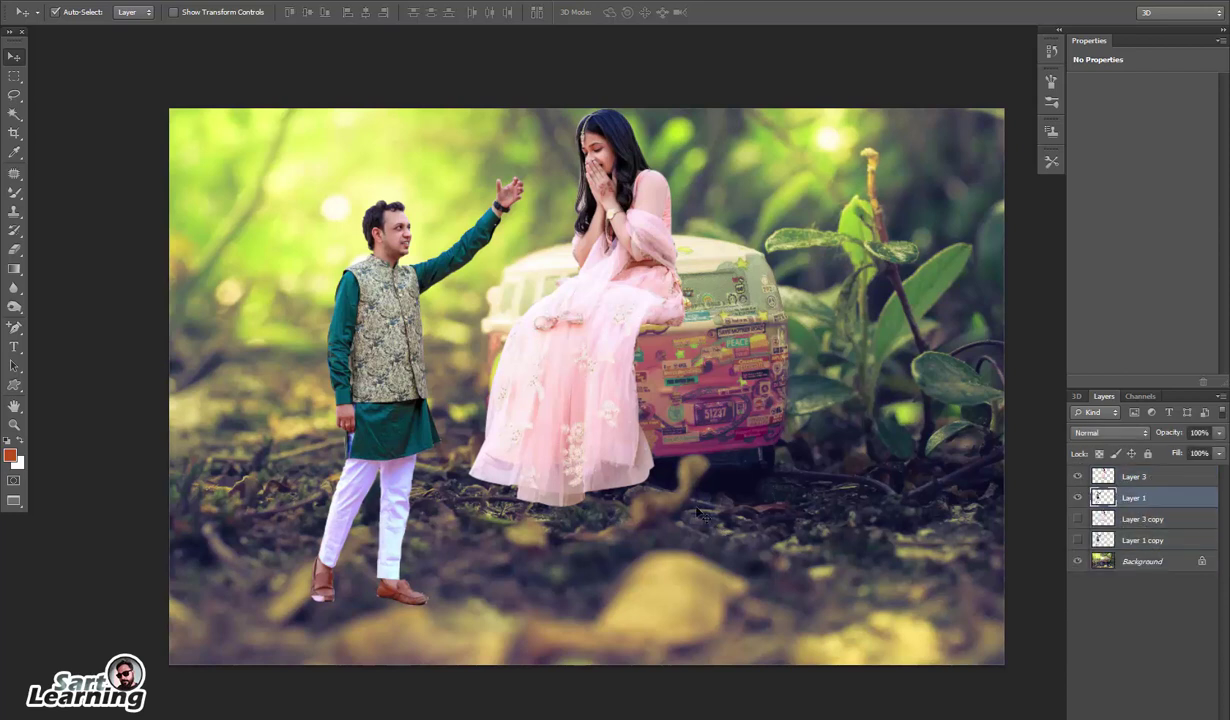
Scale the man down to about 58.5% and place him on the ground in front of the van
key("ctrl+t")
left_click_drag(527, 174, 473, 262)
left_click_drag(415, 315, 451, 357)
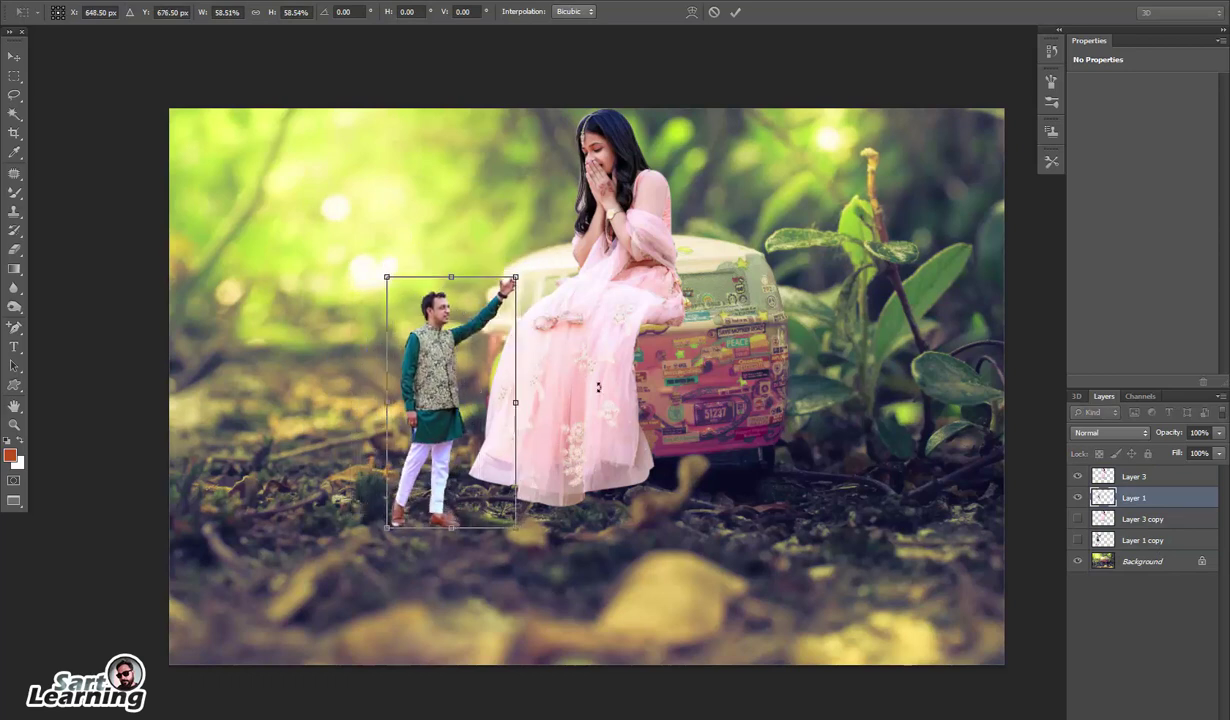
key("Return")
Scale the woman down to about 47% and seat her on the front of the van's roof
left_click_drag(605, 322, 626, 289)
key("ctrl+t")
left_click_drag(714, 475, 650, 396)
mouse_move(618, 351)
left_mouse_down()
mouse_move(552, 315)
mouse_move(592, 305)
mouse_move(584, 318)
mouse_move(614, 334)
left_mouse_up()
left_click_drag(559, 254, 574, 263)
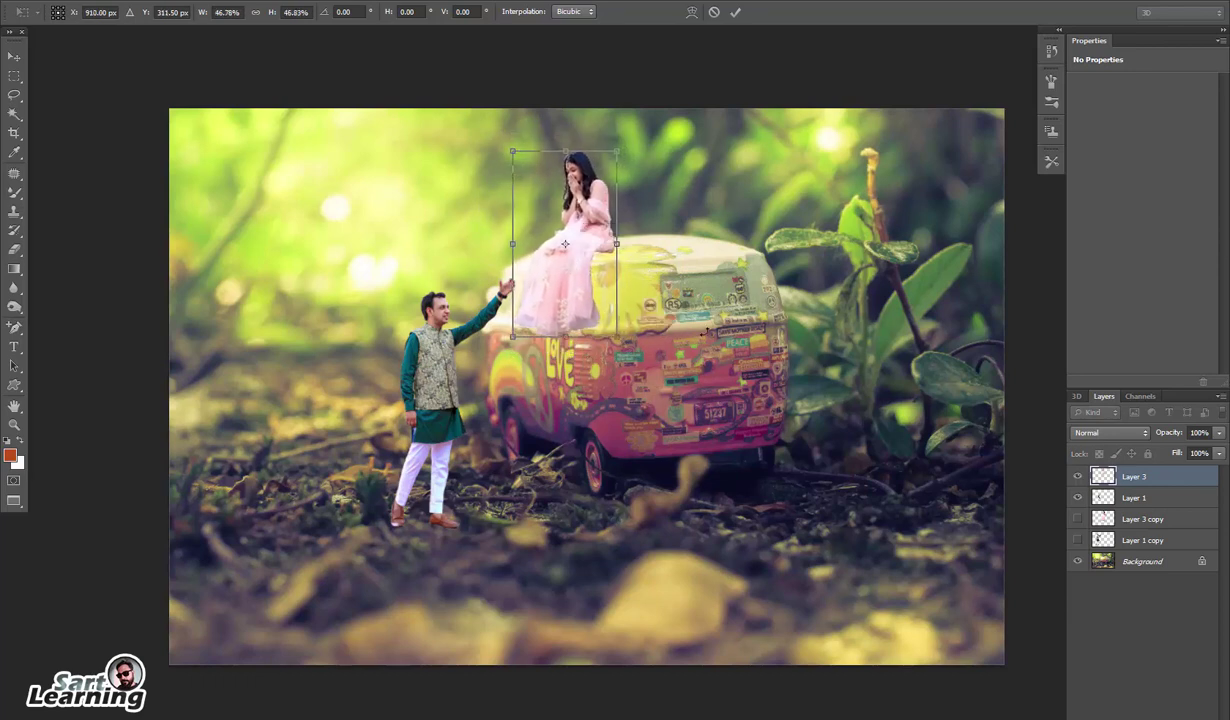
key("Return")
Shift the woman slightly left and enlarge her a little on the van's roof
scroll(595, 215, "up", 1)
left_click_drag(564, 324, 547, 312)
key("ctrl+t")
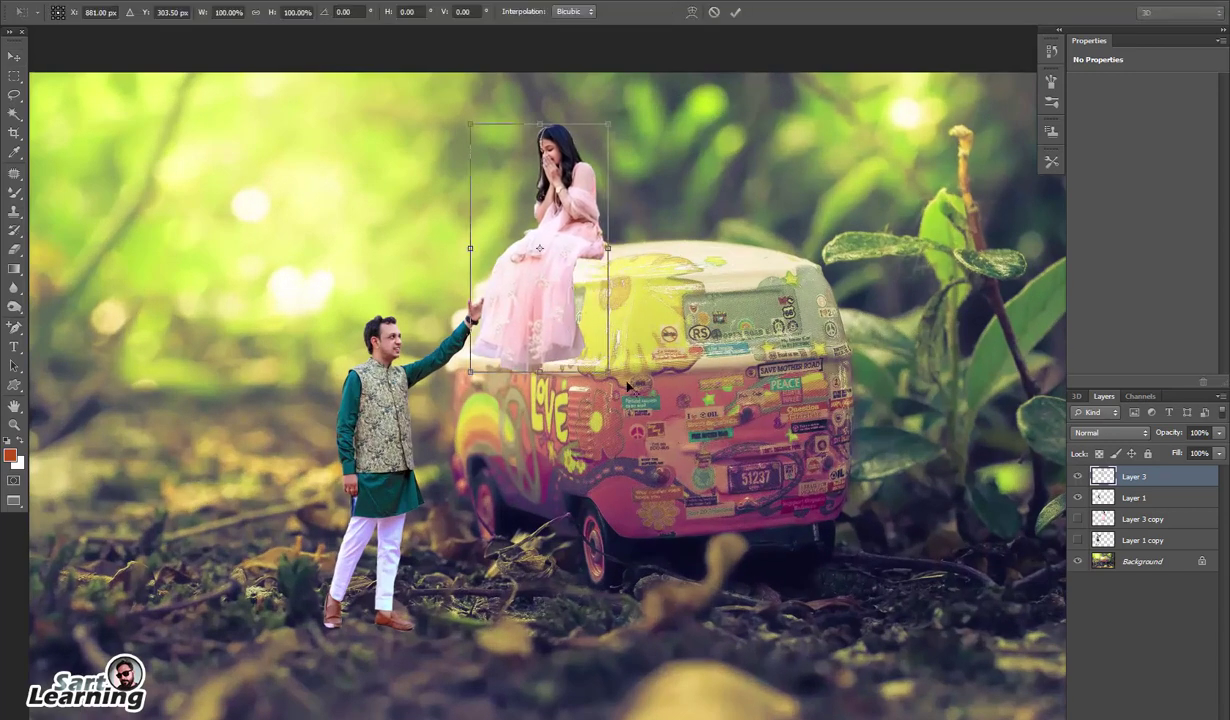
left_click_drag(609, 373, 619, 391)
key("Return")
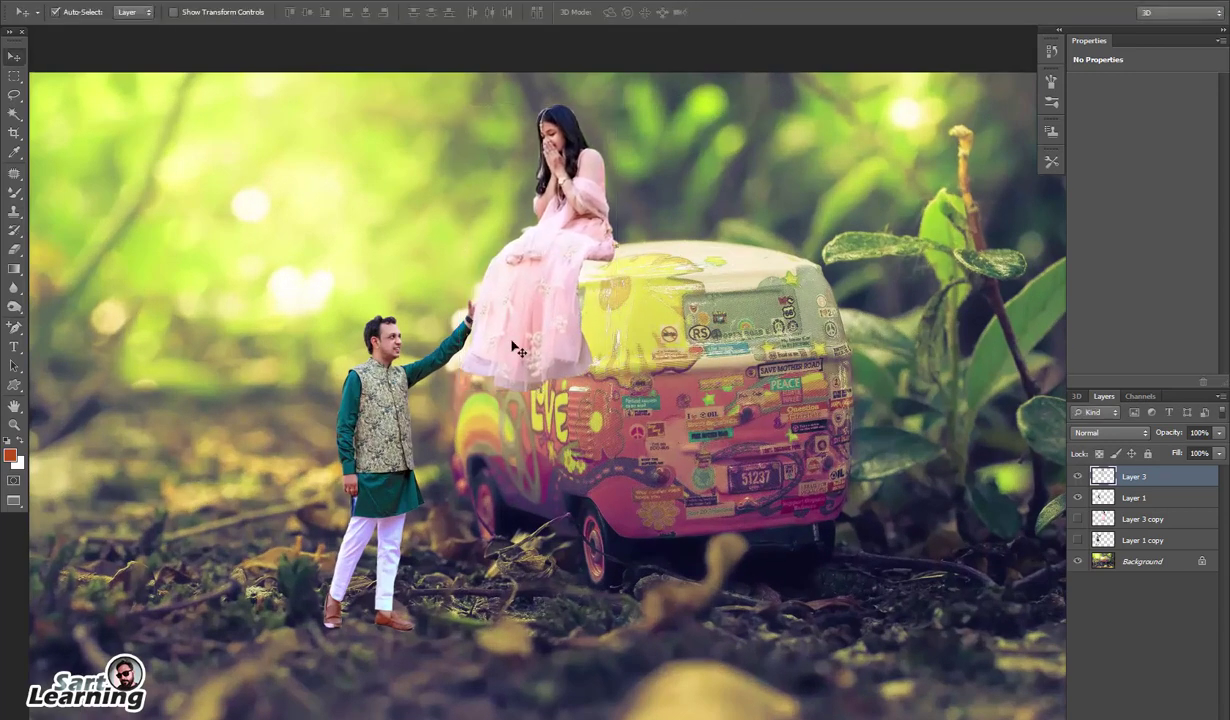
Move the man up towards the woman's dress and enlarge him to about 102%
mouse_move(404, 331)
left_mouse_down()
mouse_move(412, 351)
mouse_move(407, 306)
left_mouse_up()
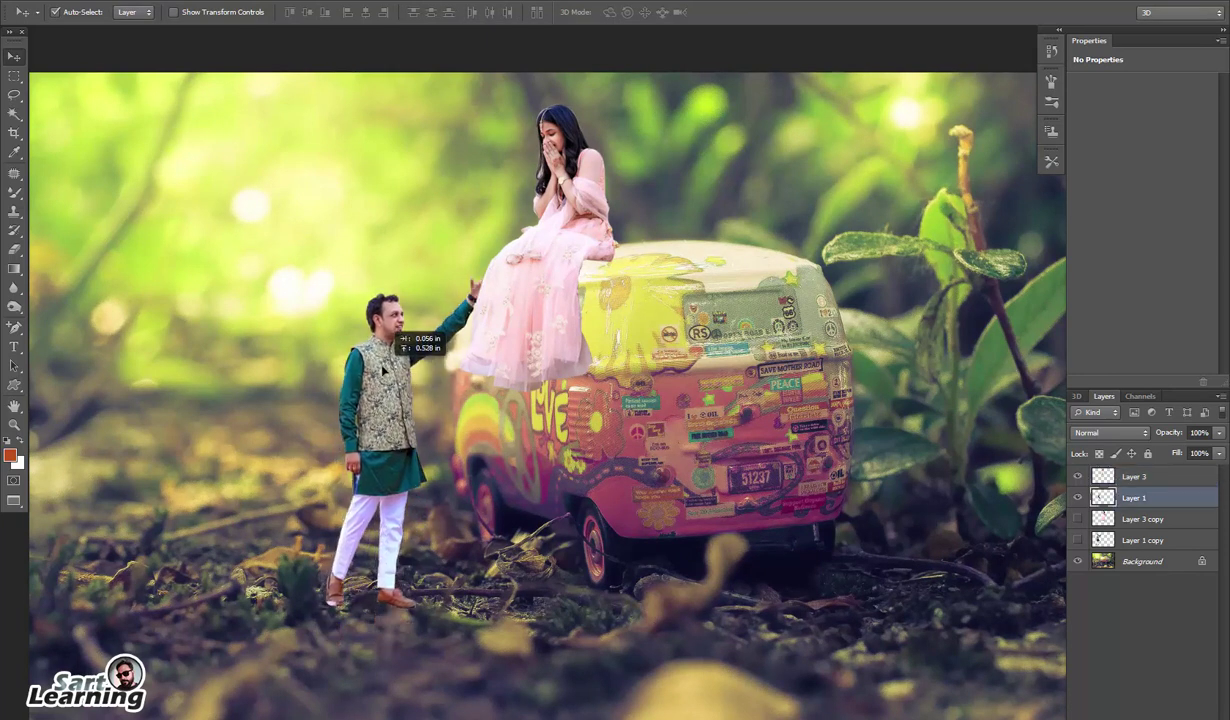
key("ctrl+t")
left_click_drag(320, 276, 299, 261)
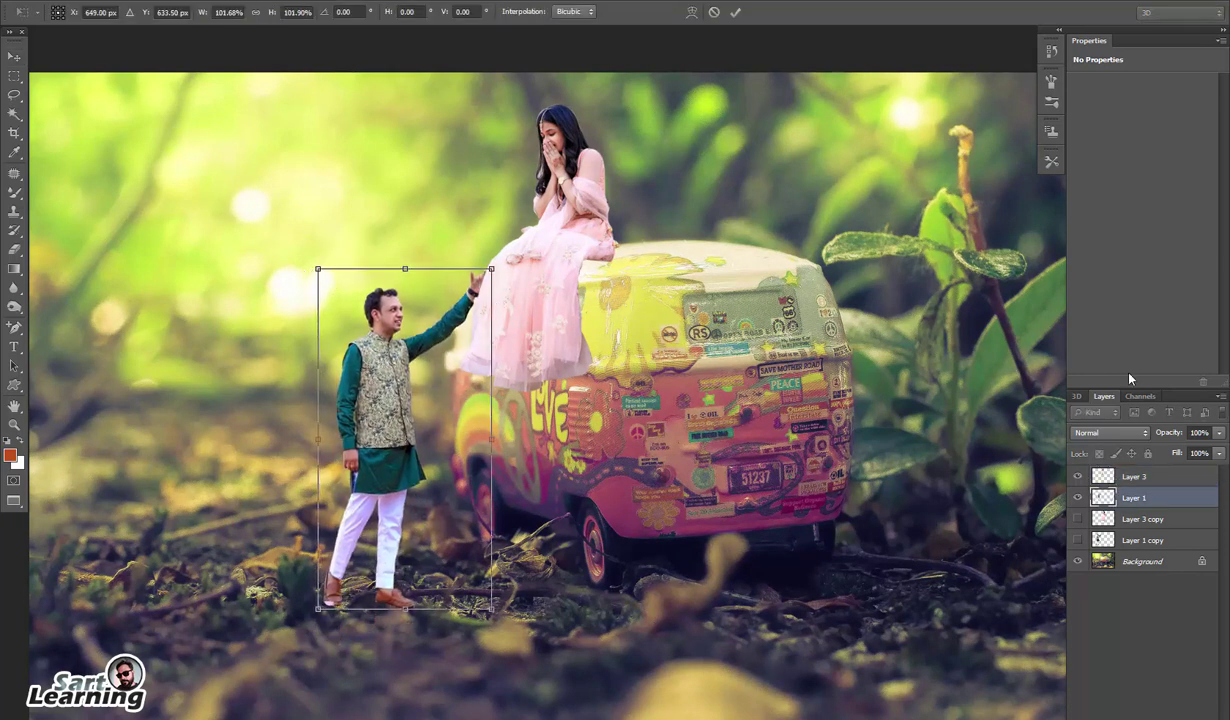
key("Return")
Bring the man's layer above the woman's and scale him down to about 89%
left_click_drag(1124, 497, 1118, 468)
mouse_move(398, 375)
left_mouse_down()
mouse_move(420, 386)
mouse_move(394, 391)
mouse_move(390, 380)
left_mouse_up()
key("ctrl+t")
left_click_drag(318, 270, 339, 312)
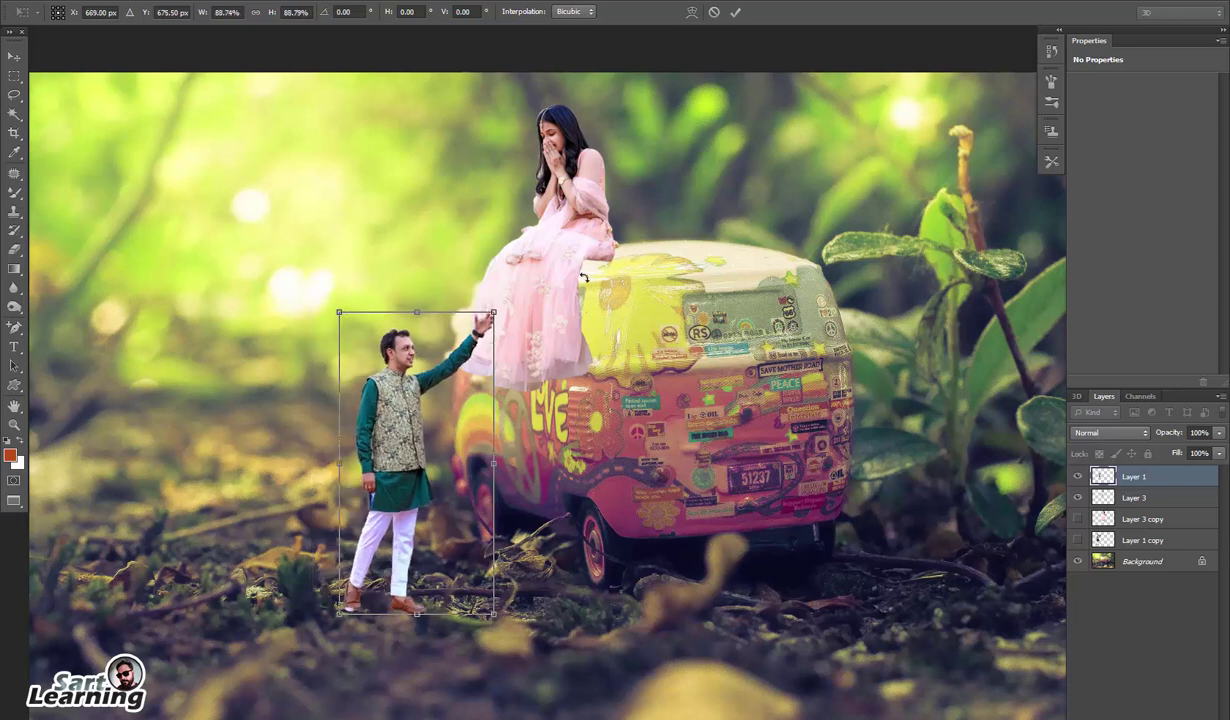
key("Return")
Shift the woman right and scale her down to about 71%, keeping her seated on the van's roof edge
left_click(600, 200, "ctrl")
key("ctrl+t")
left_click(624, 379, "alt")
key("Return")
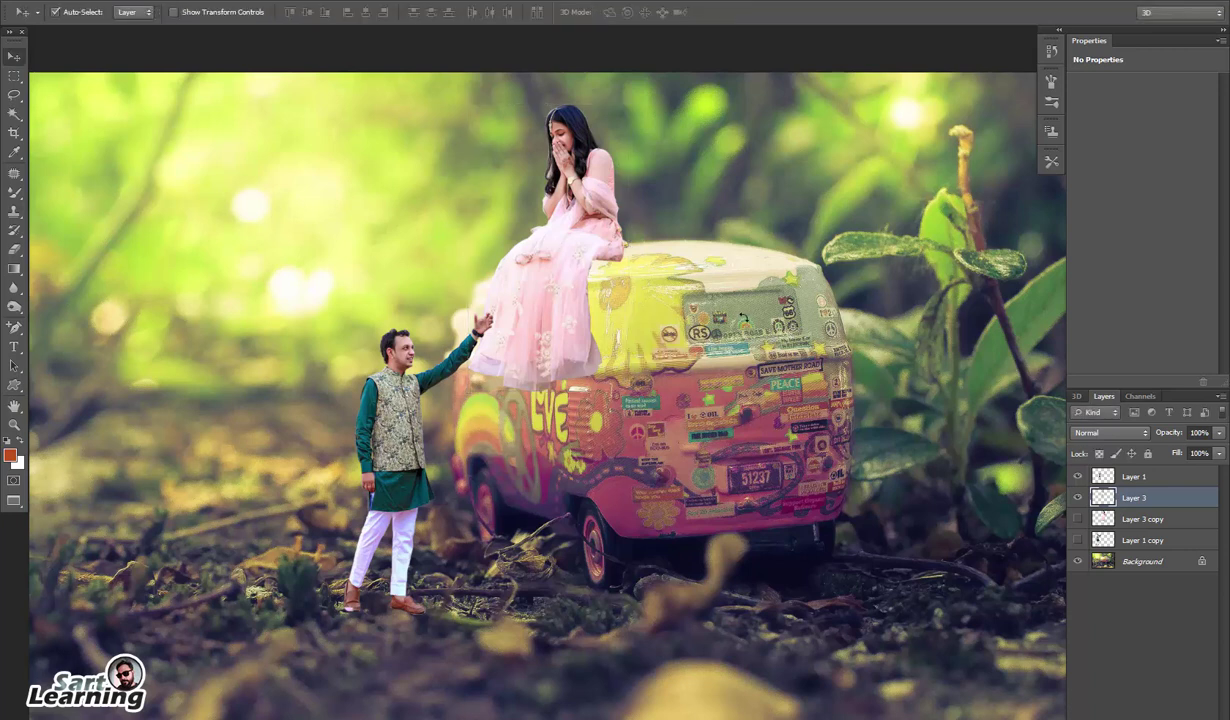
key("ctrl+t")
left_click_drag(622, 386, 588, 317)
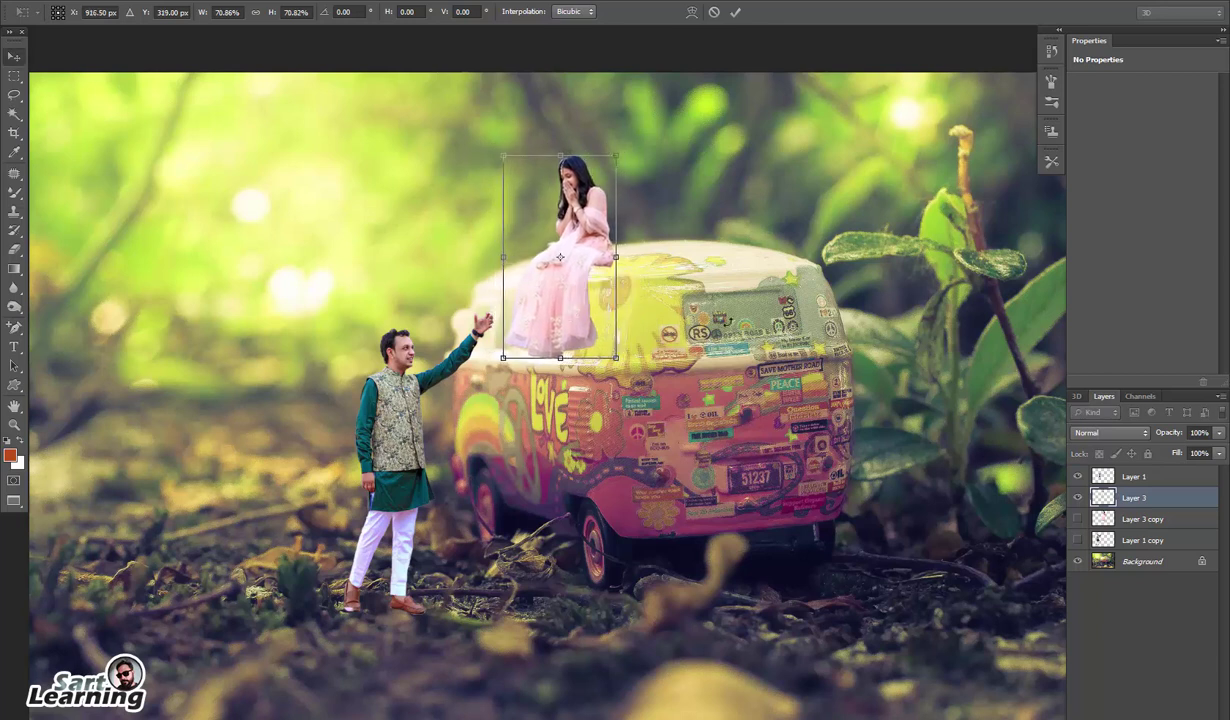
key("Return")
Lasso the fabric at the seat of the woman's dress, copy it to a new layer and move it just below
scroll(586, 224, "down", 4)
scroll(558, 184, "up", 9)
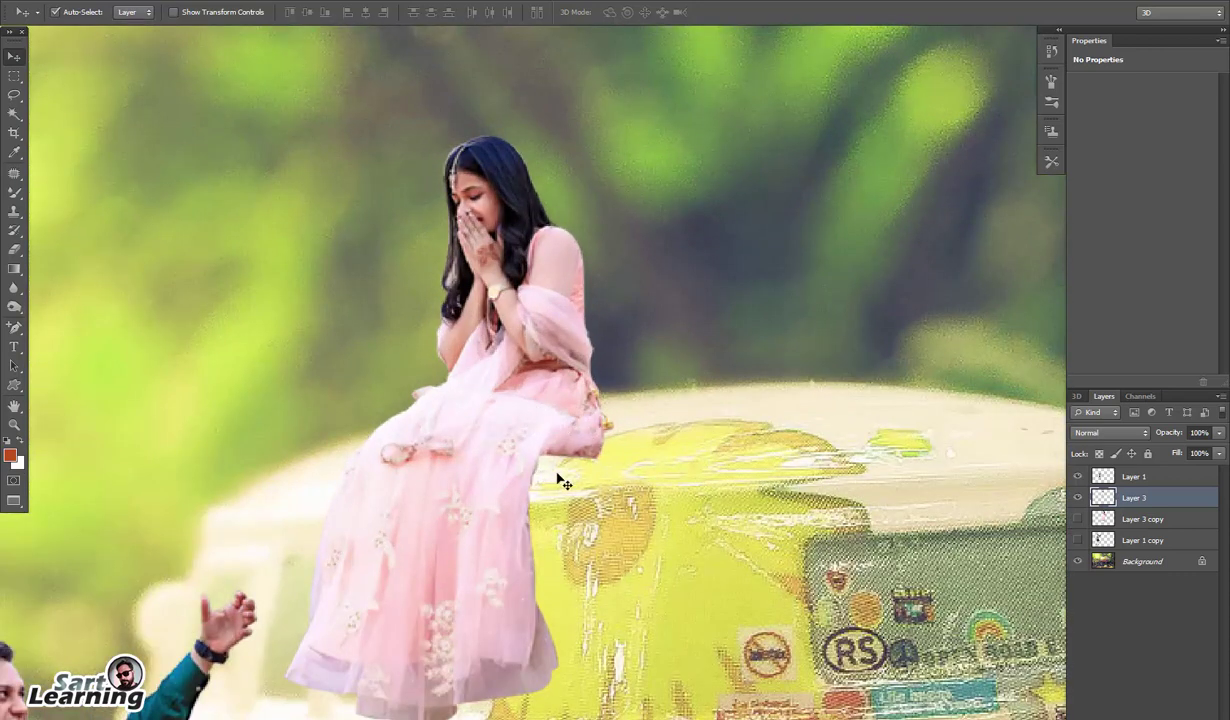
left_click(13, 95)
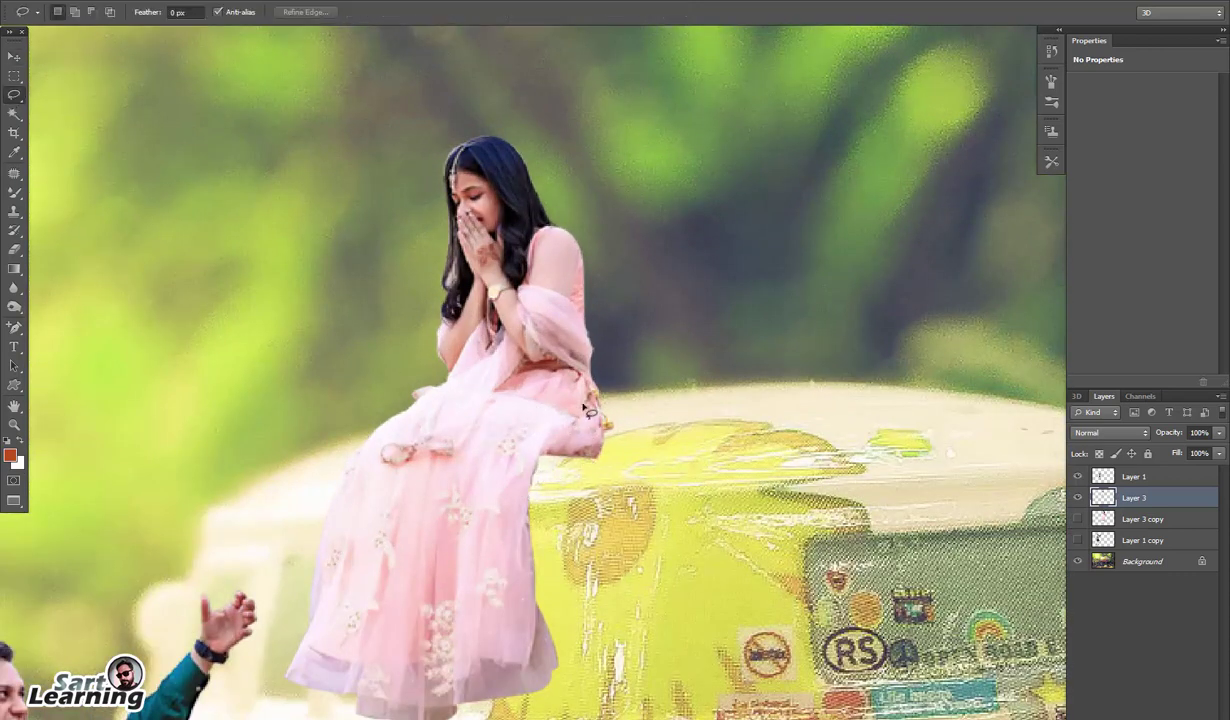
mouse_move(585, 384)
left_mouse_down()
mouse_move(508, 407)
mouse_move(505, 440)
left_mouse_up()
key("ctrl+j")
key("v")
left_click_drag(549, 420, 580, 468)
Rotate and warp the fabric patch to fill out the underside of the dress, and place its layer beneath the woman's
key("ctrl+t")
left_click_drag(623, 525, 645, 493)
right_click(592, 455)
left_click(612, 562)
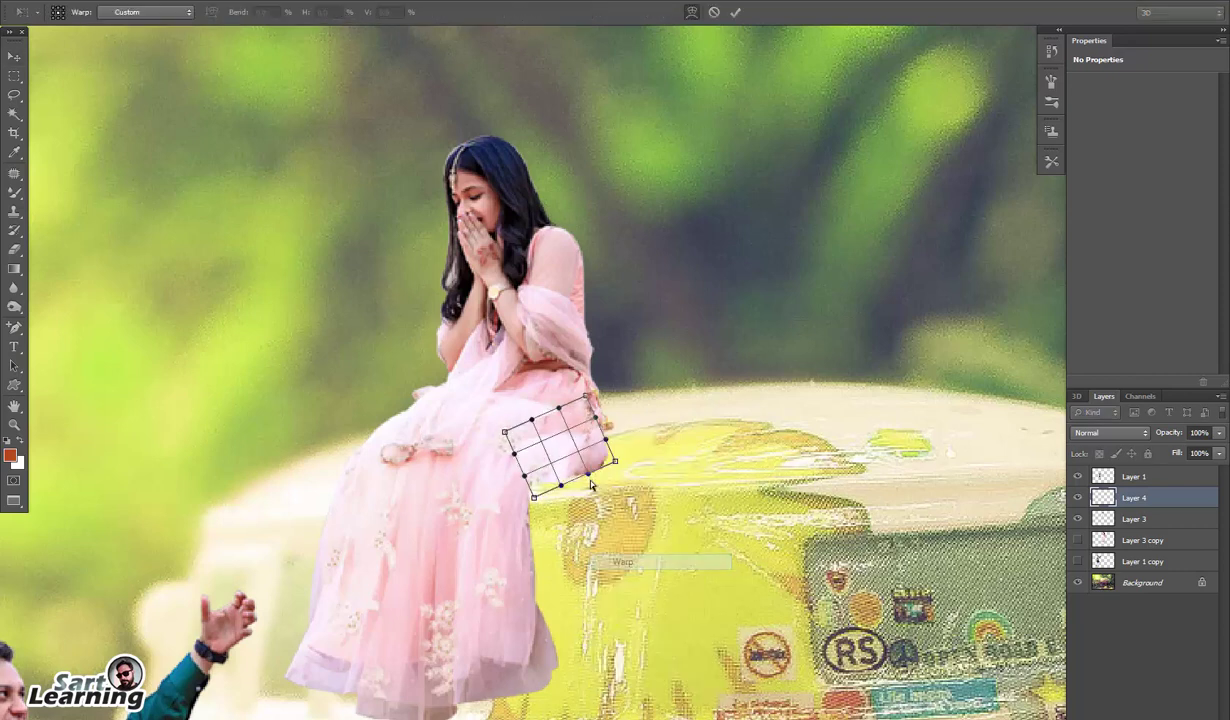
left_click_drag(561, 489, 605, 448)
left_click_drag(527, 480, 503, 504)
left_click_drag(504, 455, 499, 455)
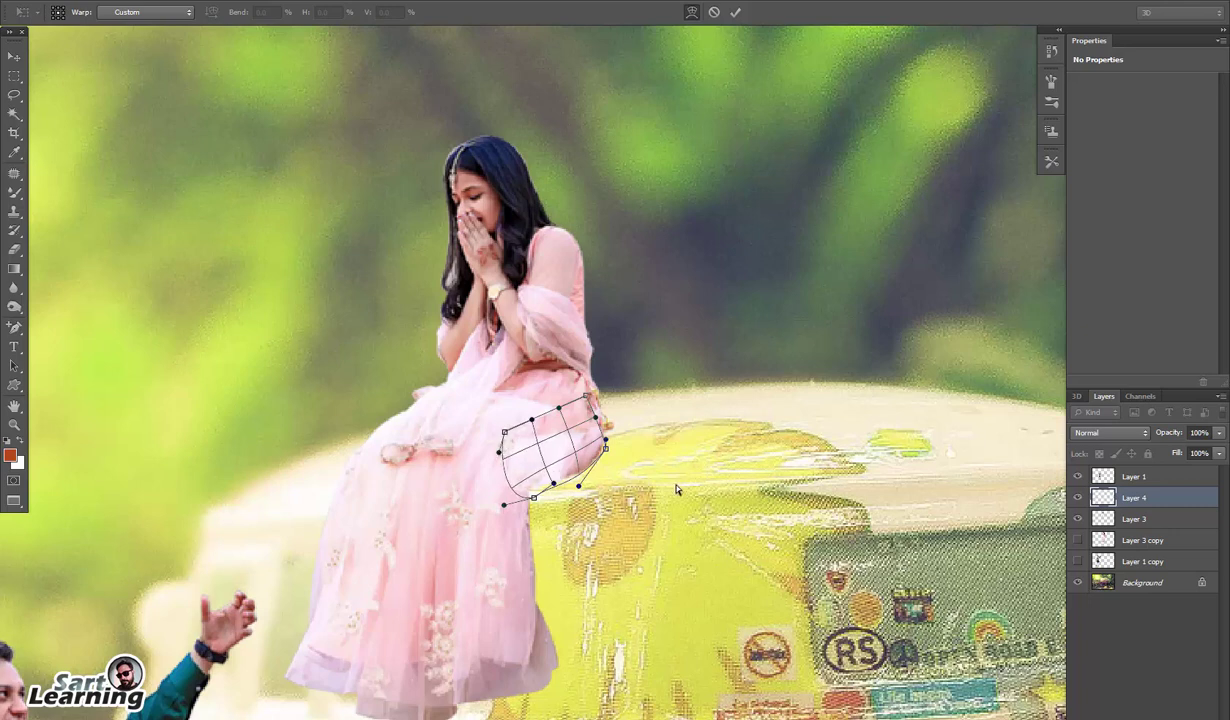
key("Return")
key("ctrl+minus")
left_click_drag(1125, 500, 1108, 531)
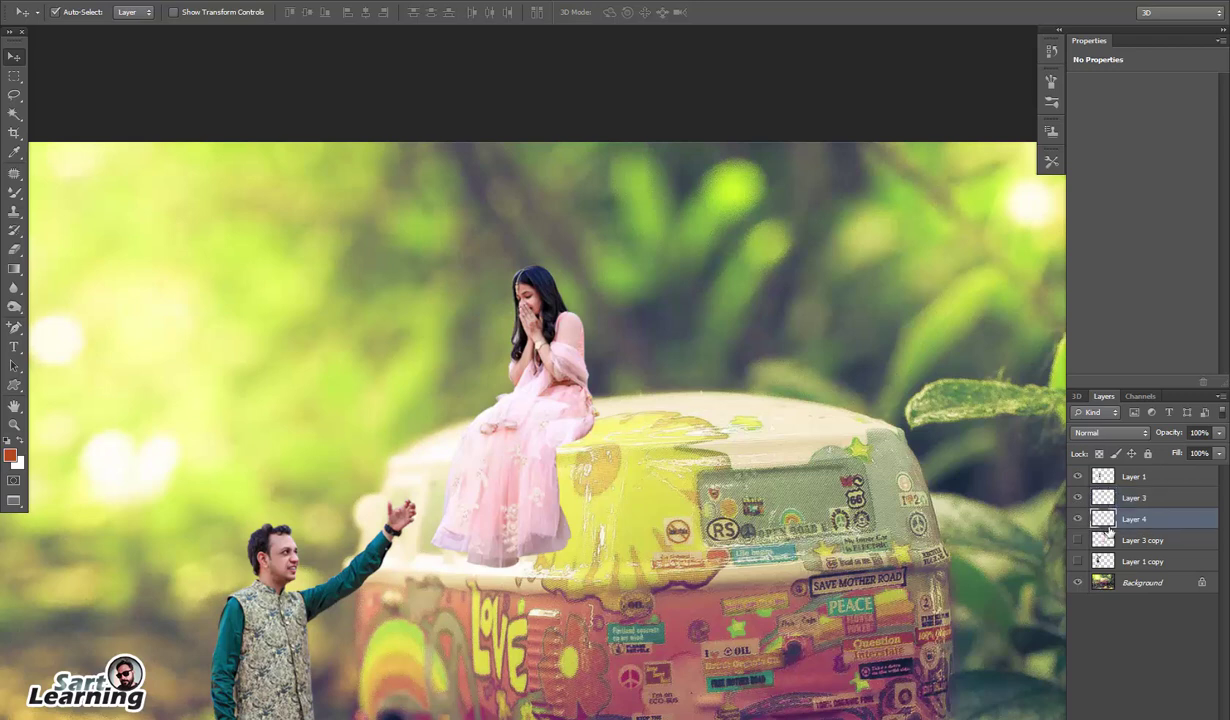
Erase the hard edge under the seat of the woman's dress with a soft 17 px eraser at 0% hardness
scroll(618, 432, "up", 2)
left_click(551, 426)
scroll(614, 447, "up", 1)
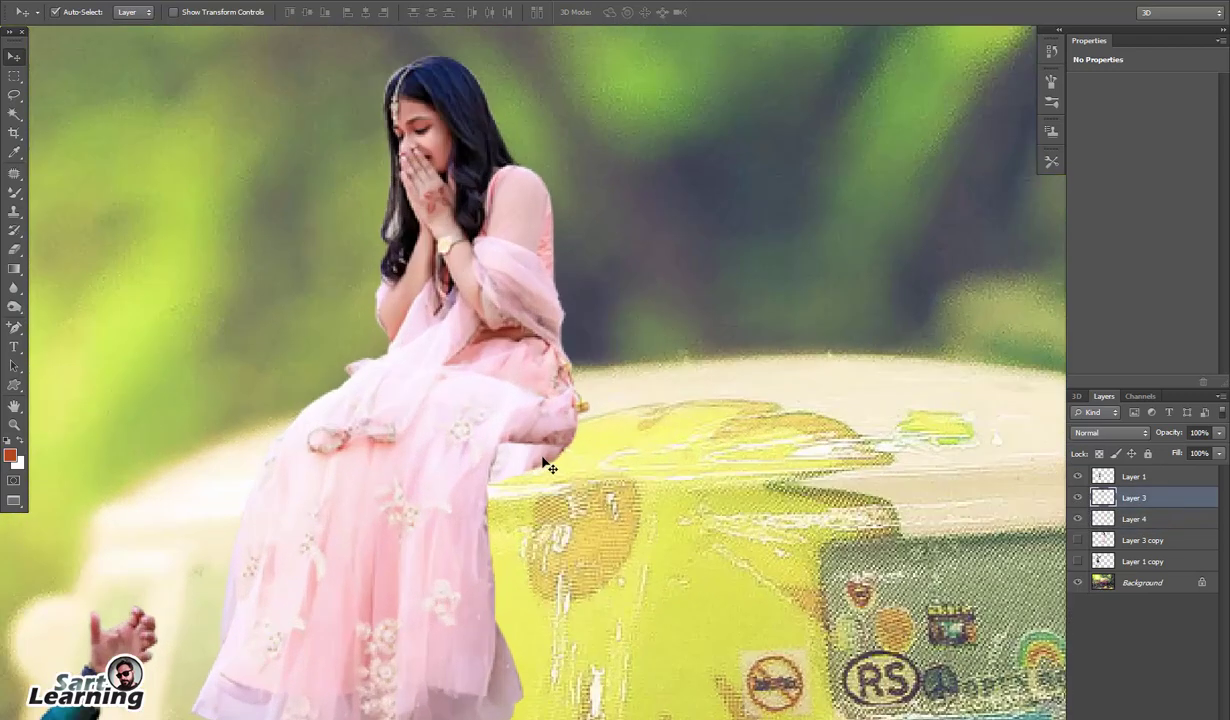
key("e")
key("alt+e")
key("Escape")
right_click(548, 442)
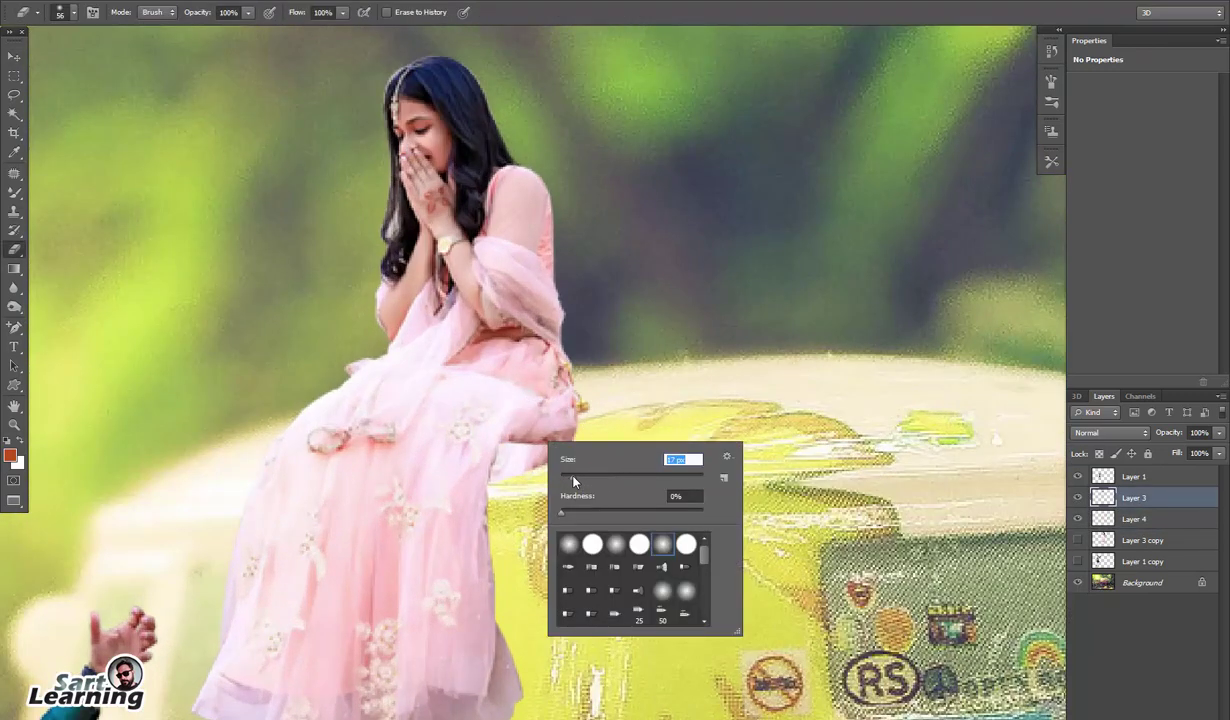
mouse_move(516, 442)
left_mouse_down()
mouse_move(548, 445)
mouse_move(562, 423)
mouse_move(526, 451)
mouse_move(524, 437)
mouse_move(500, 467)
left_mouse_up()
scroll(681, 387, "down", 3)
scroll(631, 420, "up", 2)
left_click_drag(627, 411, 604, 454)
scroll(706, 368, "down", 3)
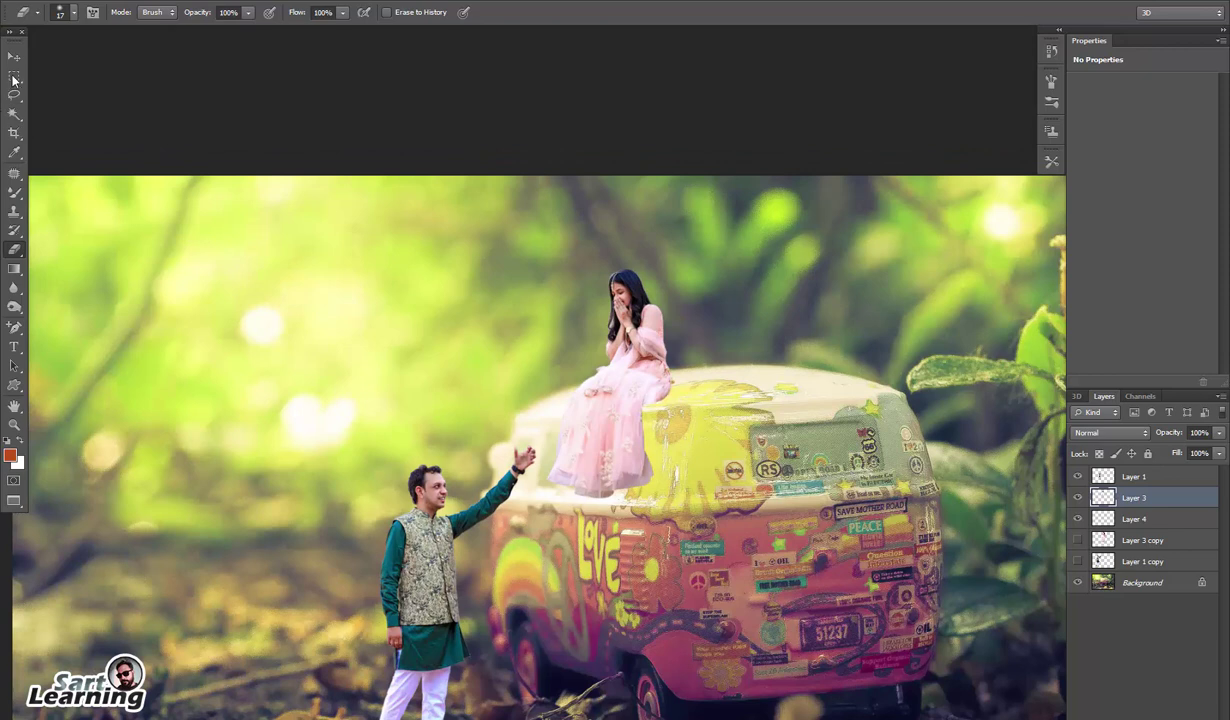
Adjust the fabric patch under the woman's seat with Free Transform and show the rulers
left_click(14, 57)
left_click(668, 397)
key("ctrl+t")
key("ctrl+r")
left_click_drag(644, 402, 633, 404)
key("Return")
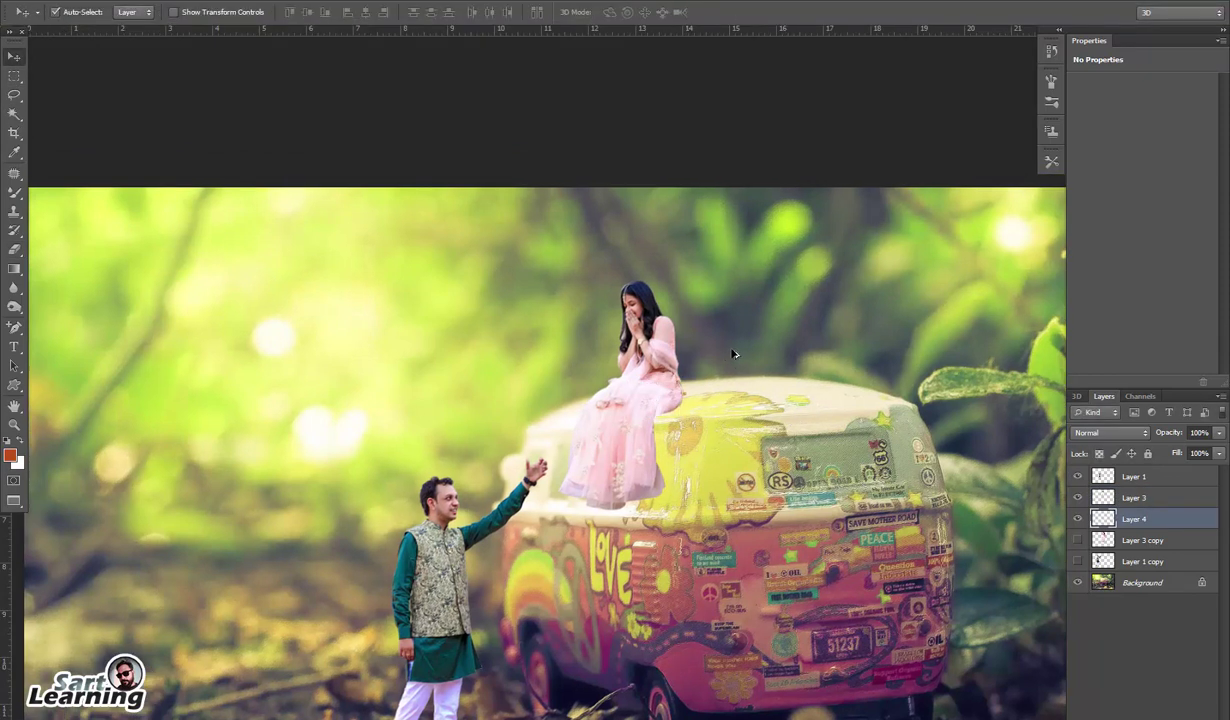
Add a layer mask to the man's layer
key("ctrl+plus")
left_click(727, 498)
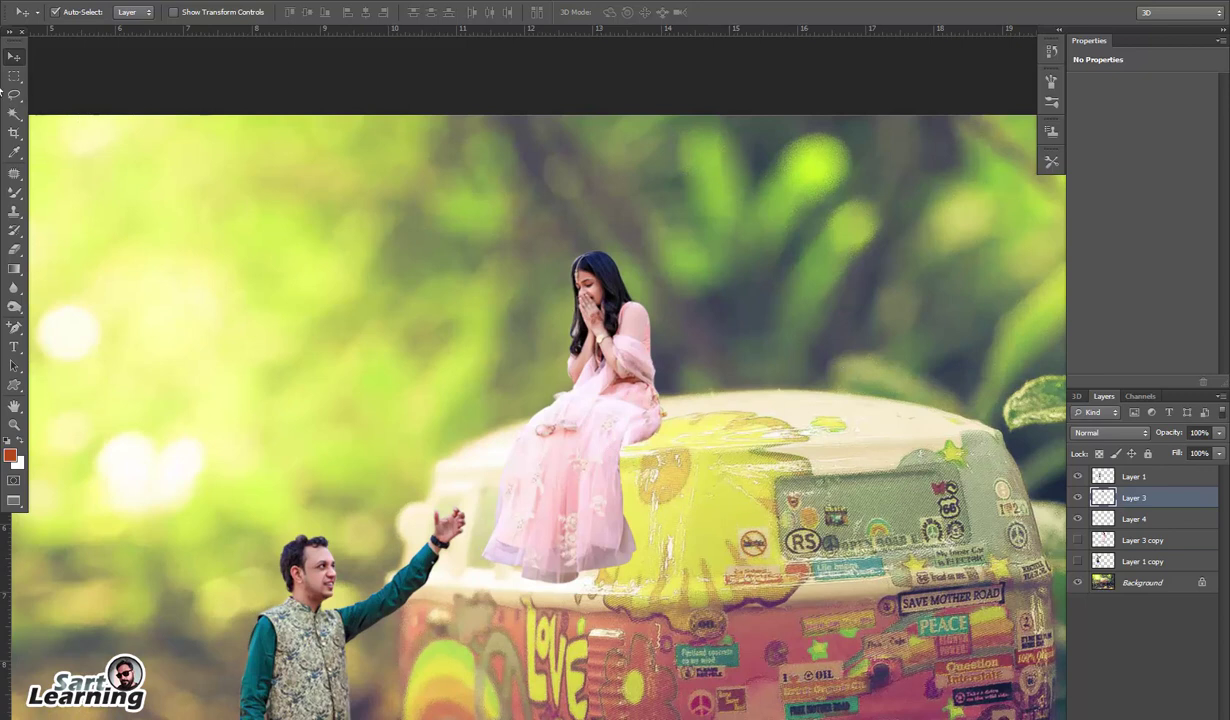
key("ctrl+minus")
key("ctrl+minus")
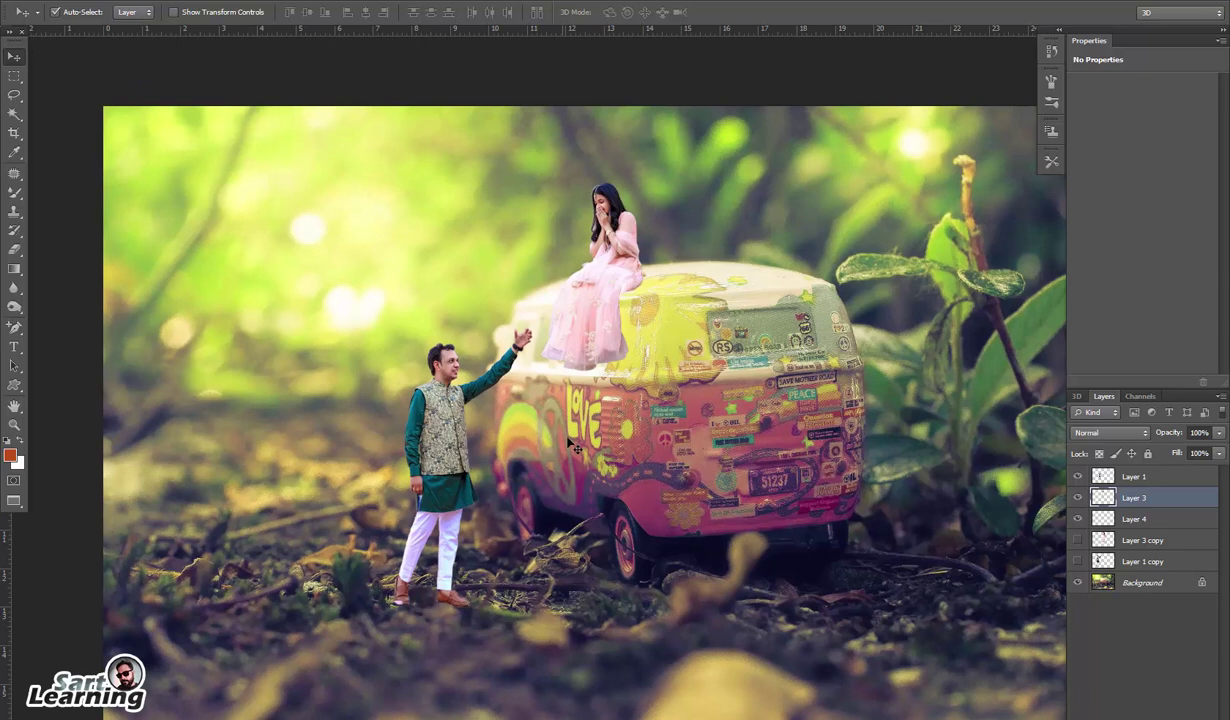
left_click(745, 568)
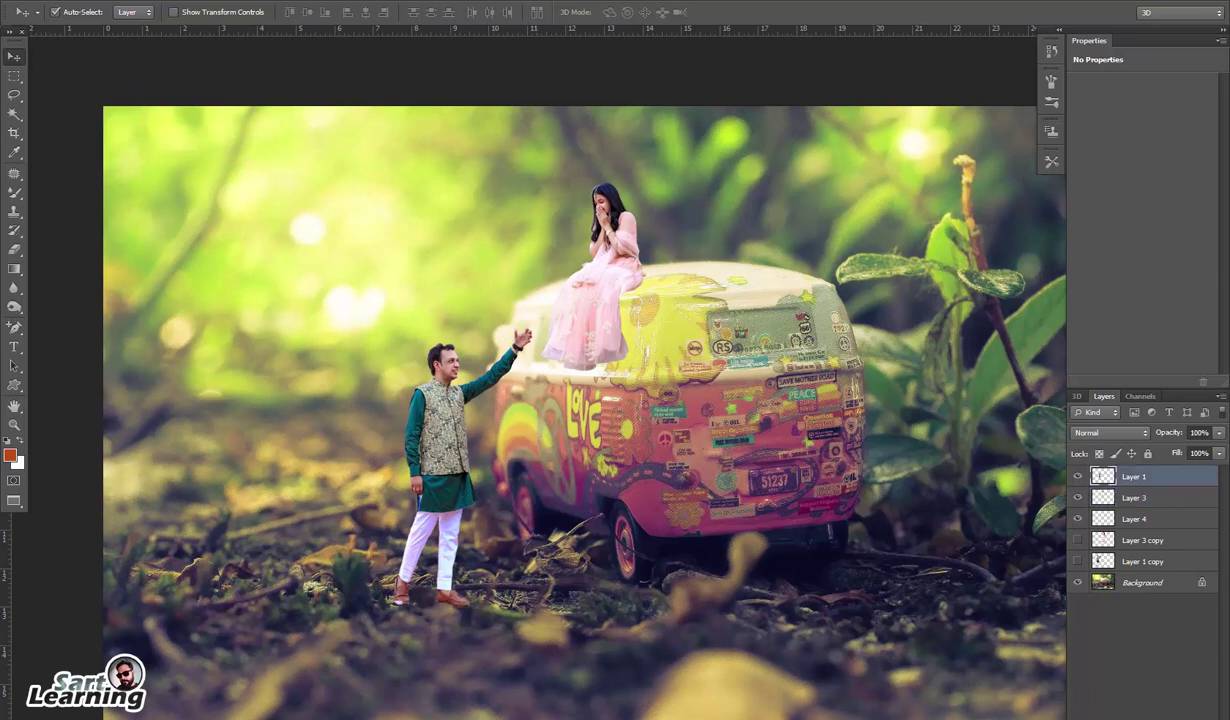
left_click(1116, 718)
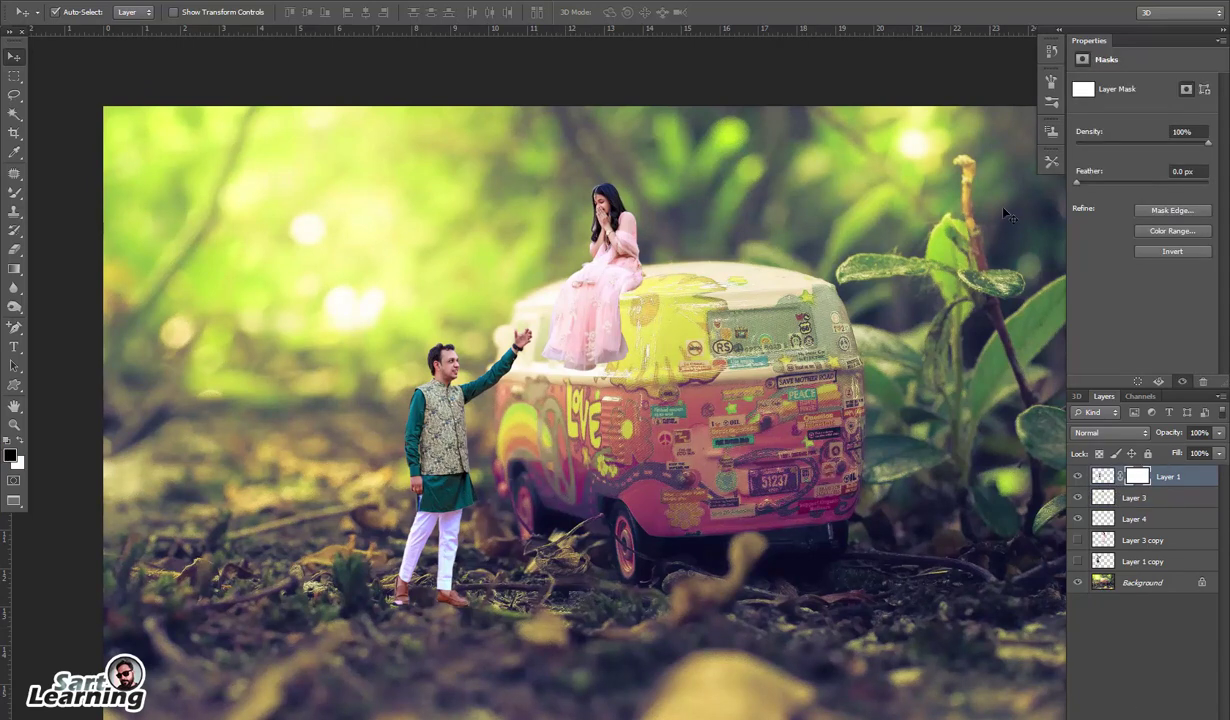
Switch to the standard screen mode and paint black with a 24 px brush on the man's mask to blend his shoes into the ground
key("f")
key("f")
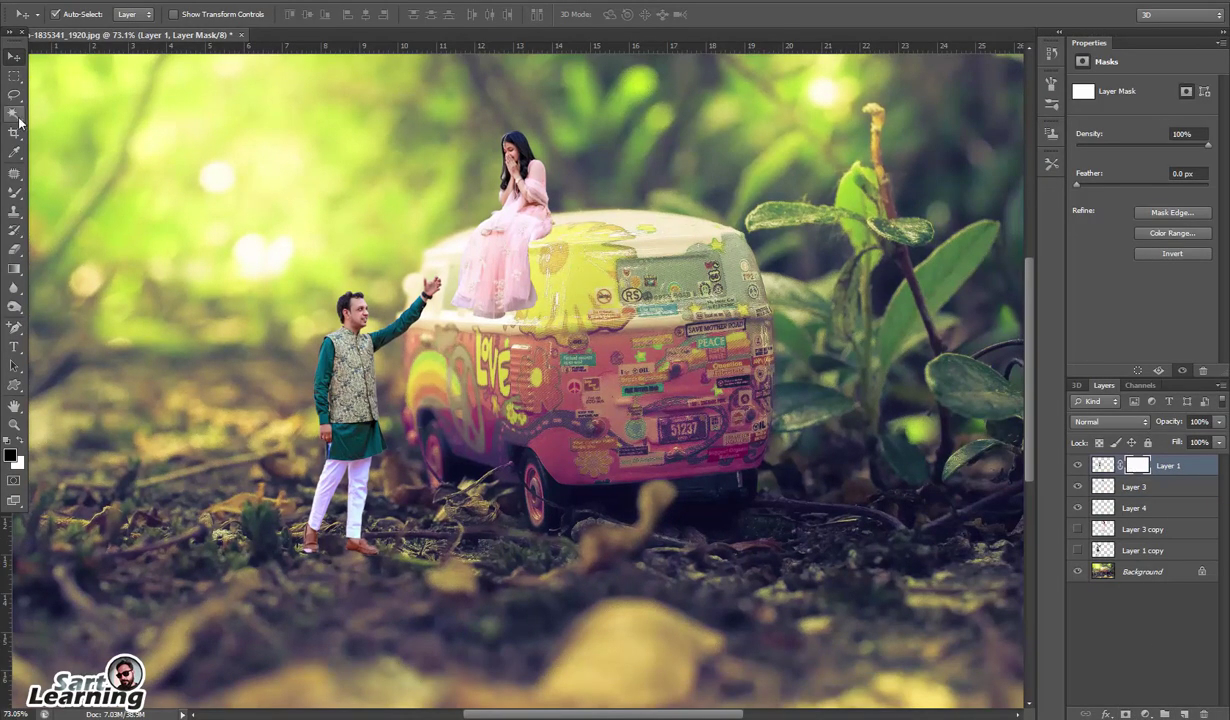
left_click(14, 191)
right_click(16, 193)
left_click(80, 190)
right_click(440, 573)
left_click(421, 562)
left_click(298, 549)
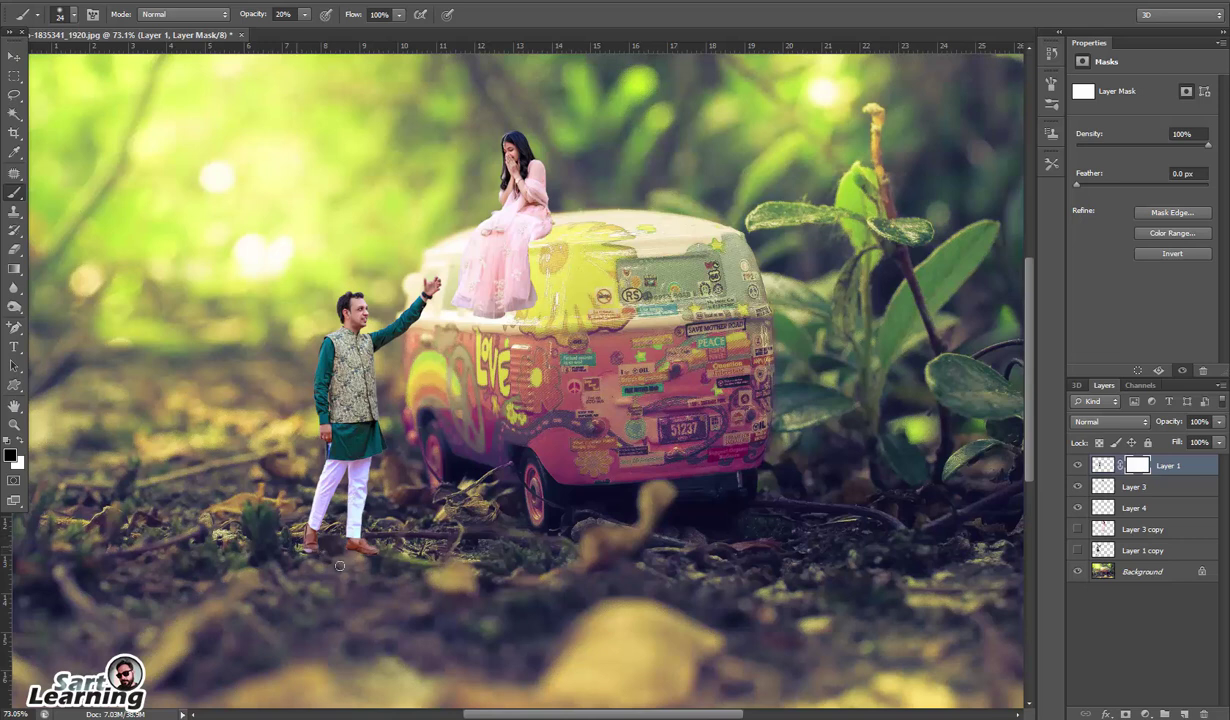
left_click_drag(252, 20, 332, 20)
key("v")
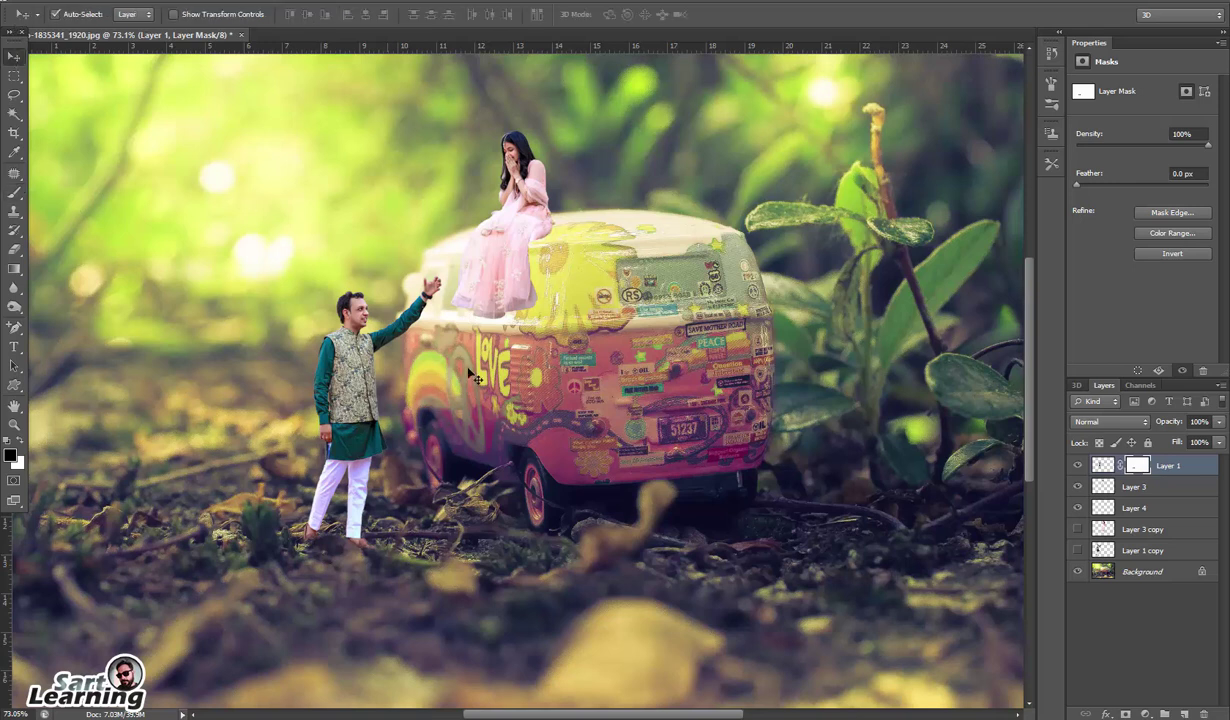
Fill the man's outline with black on a new layer and place the silhouette beneath the man's layer
left_click(1104, 466, "ctrl")
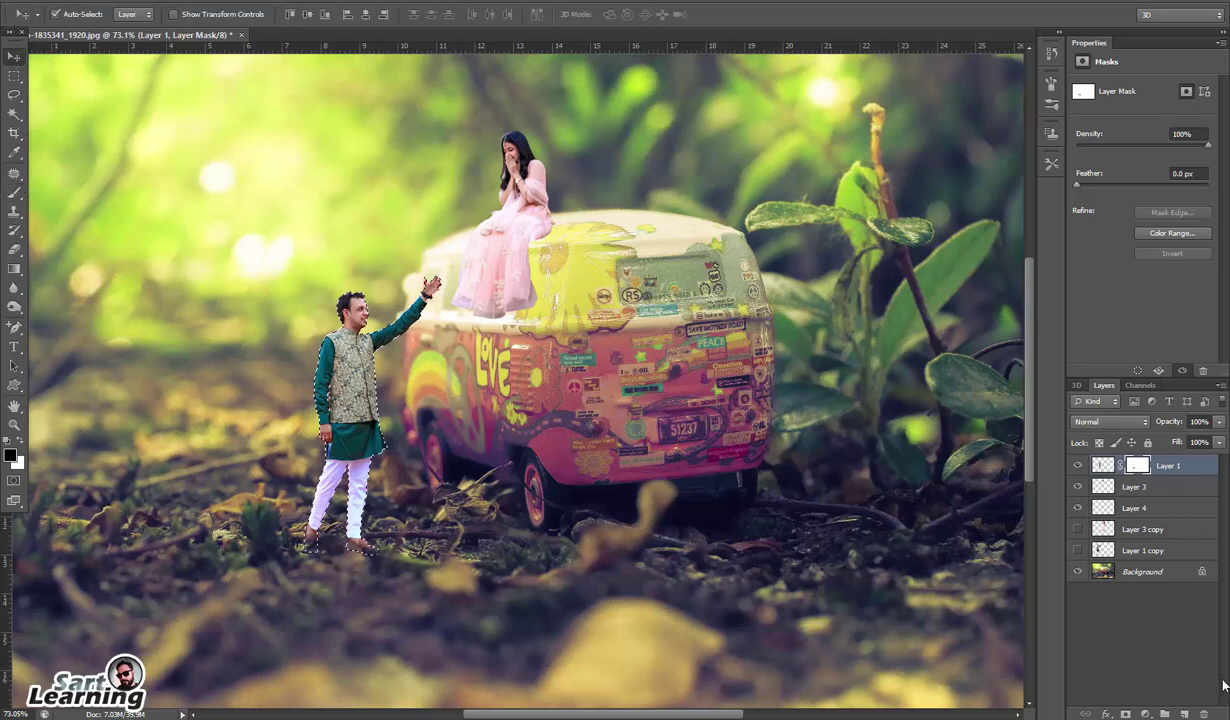
left_click(1183, 713)
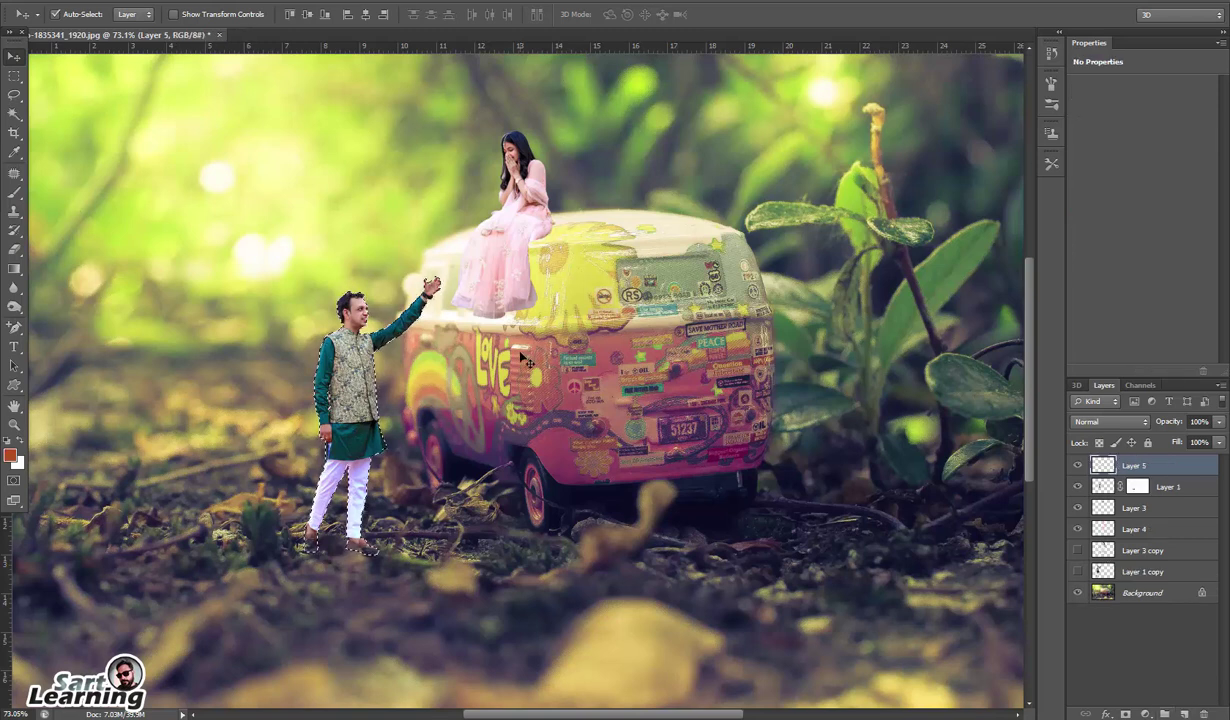
key("alt+BackSpace")
key("ctrl+d")
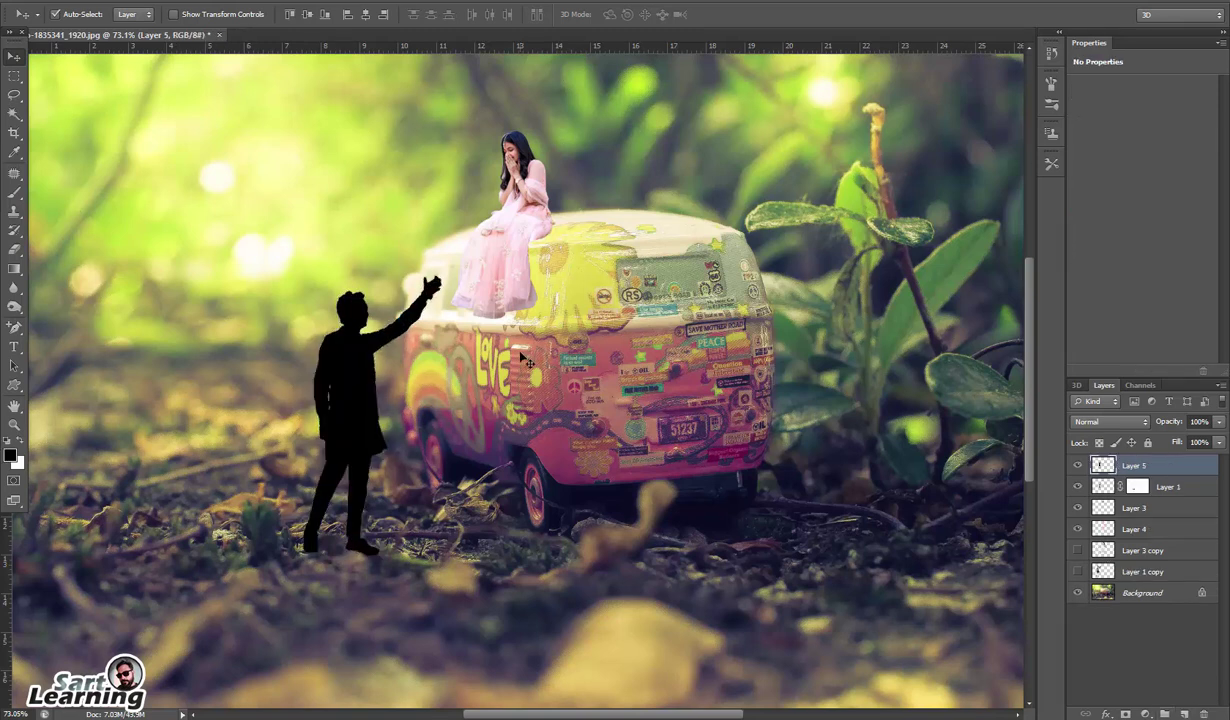
key("ctrl+bracketleft")
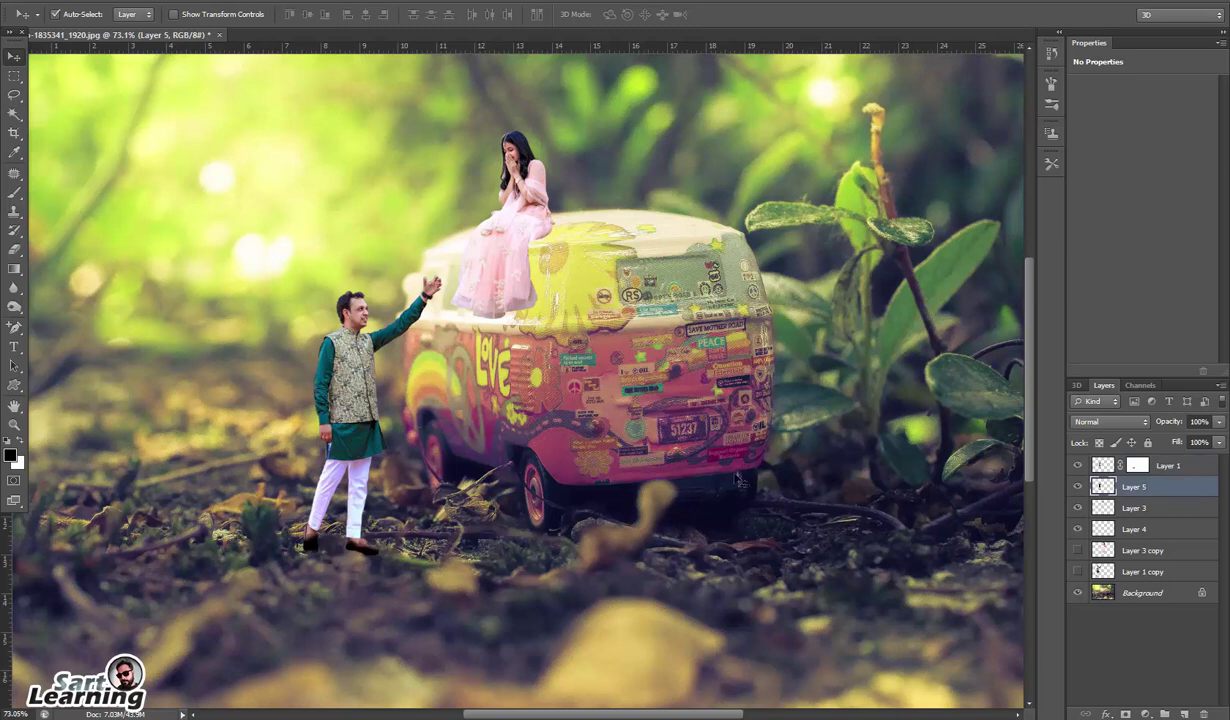
Flatten and skew the black silhouette into a shadow lying on the ground from the man's feet towards the van
key("ctrl+t")
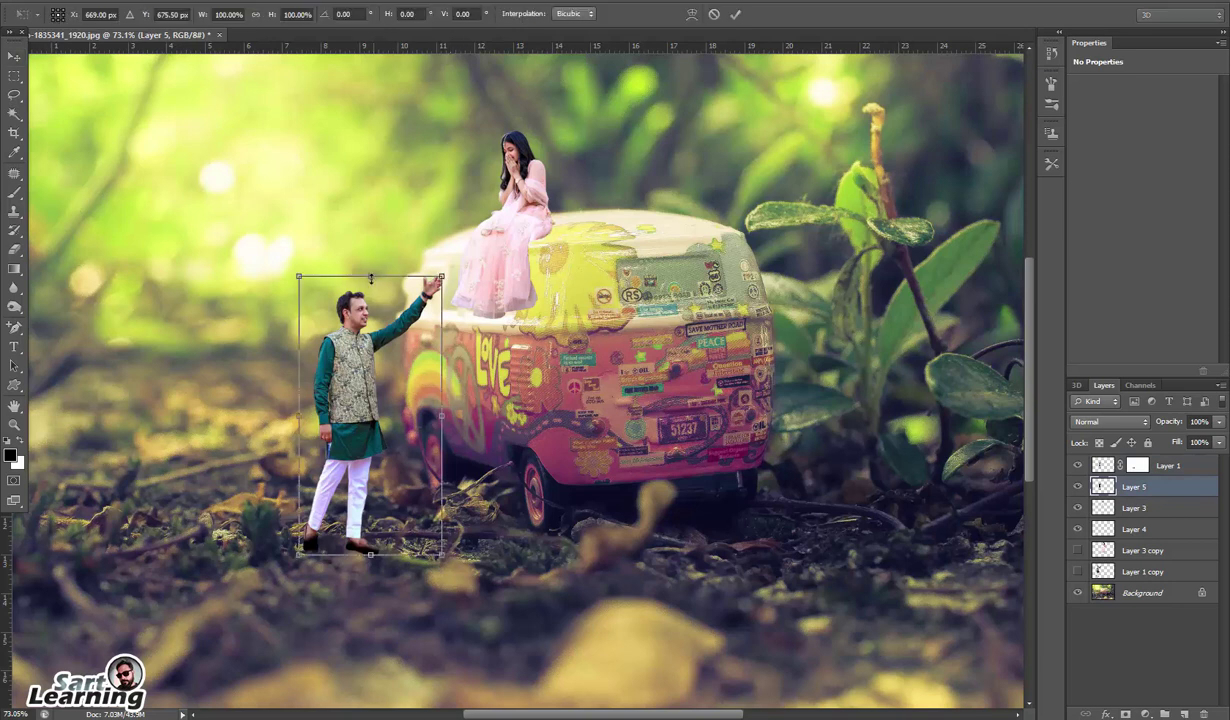
left_click_drag(371, 280, 375, 505)
key("Return")
Soften the man's ground shadow with a Gaussian Blur
left_click(249, 2)
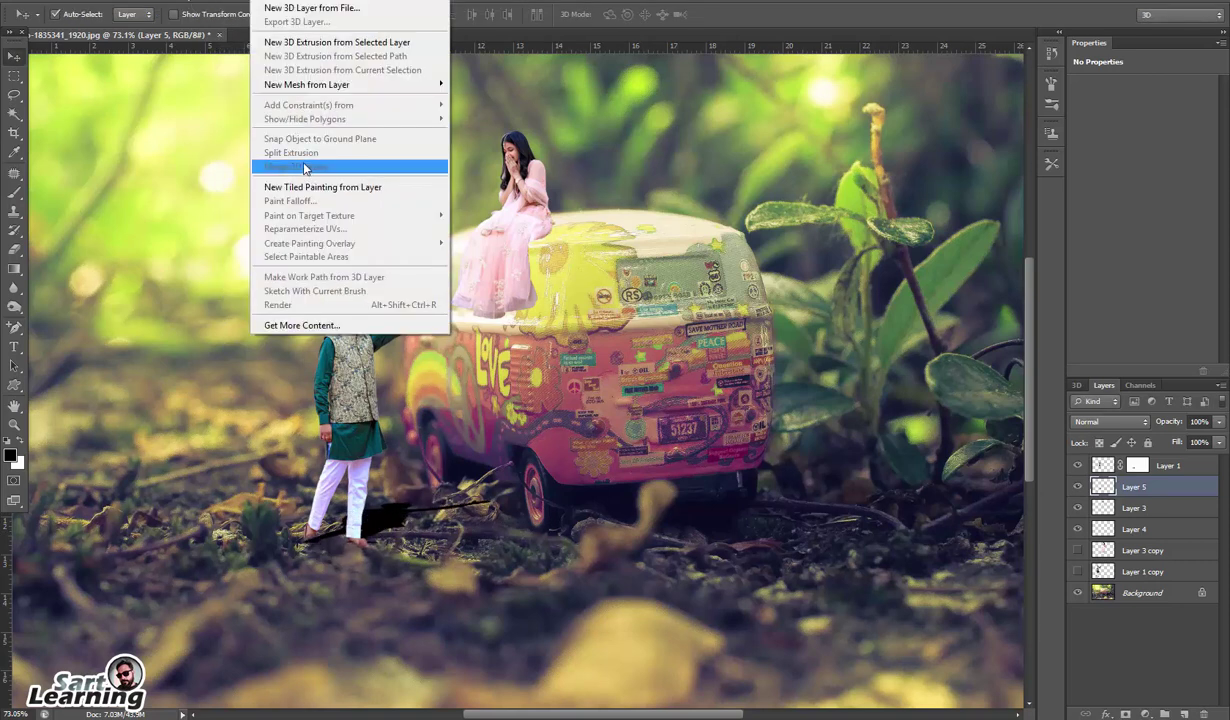
mouse_move(230, 2)
mouse_move(320, 139)
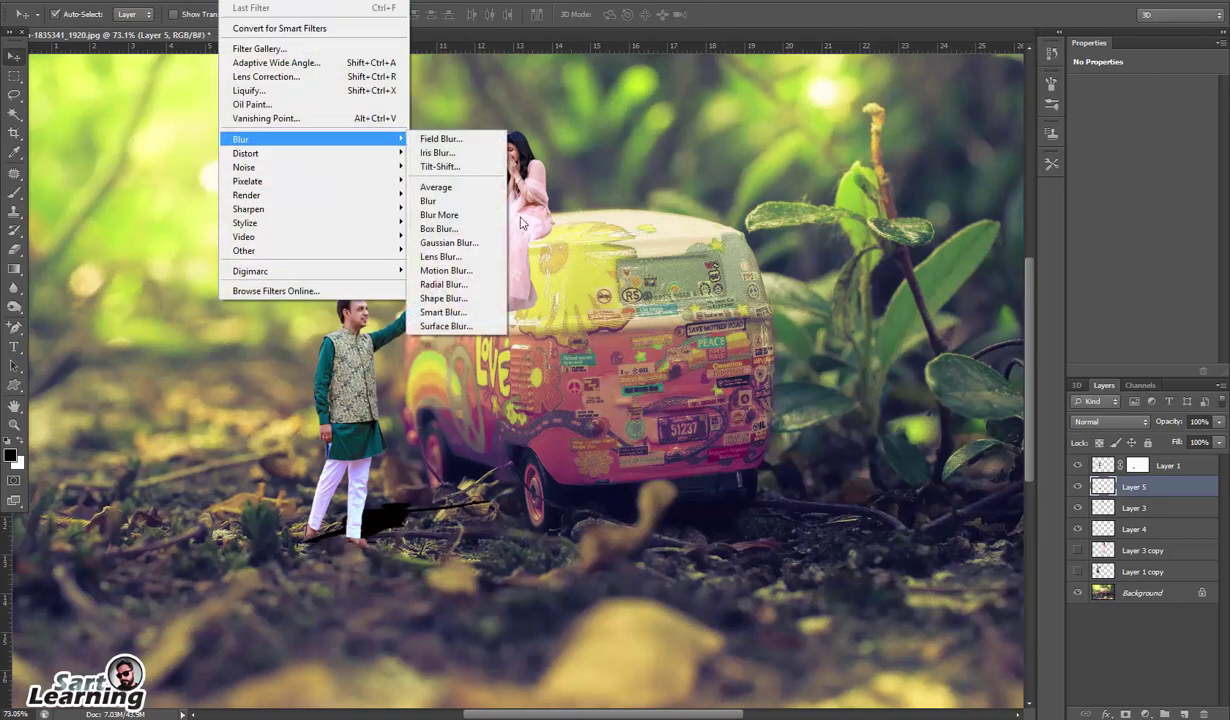
left_click(449, 242)
left_click_drag(752, 345, 719, 346)
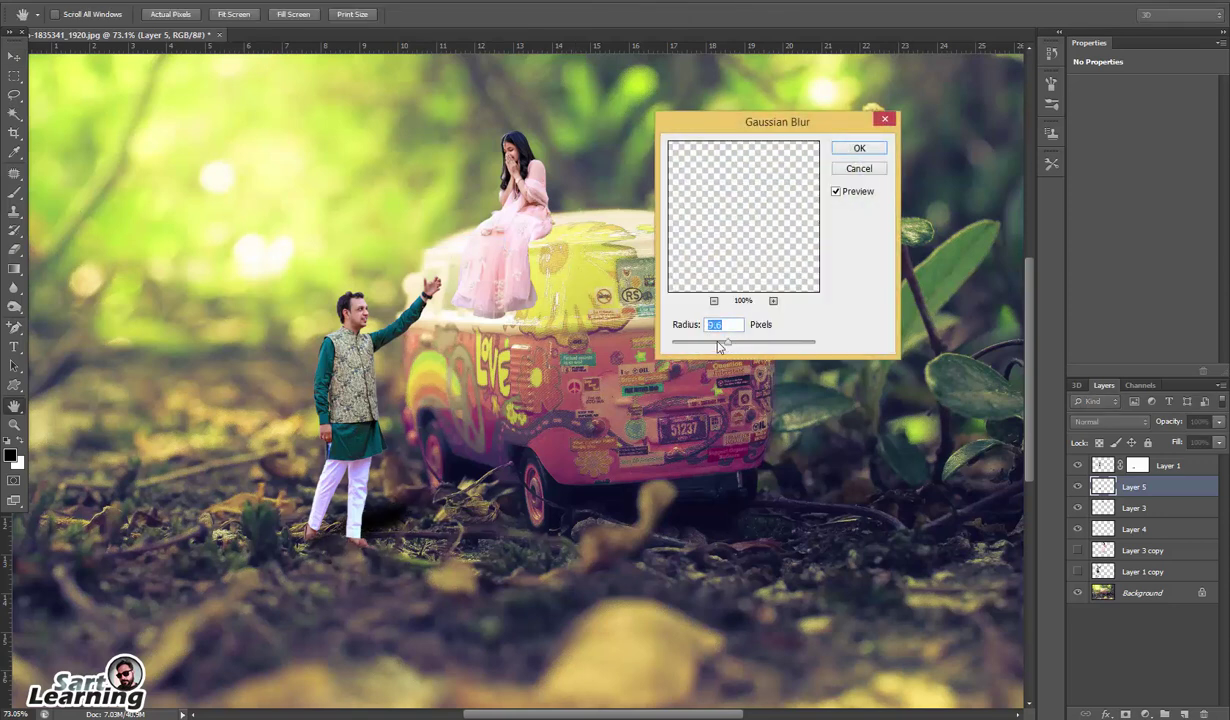
left_click(861, 149)
Fade the far end of the man's shadow with a 121 px eraser and adjust its shape with Free Transform
key("e")
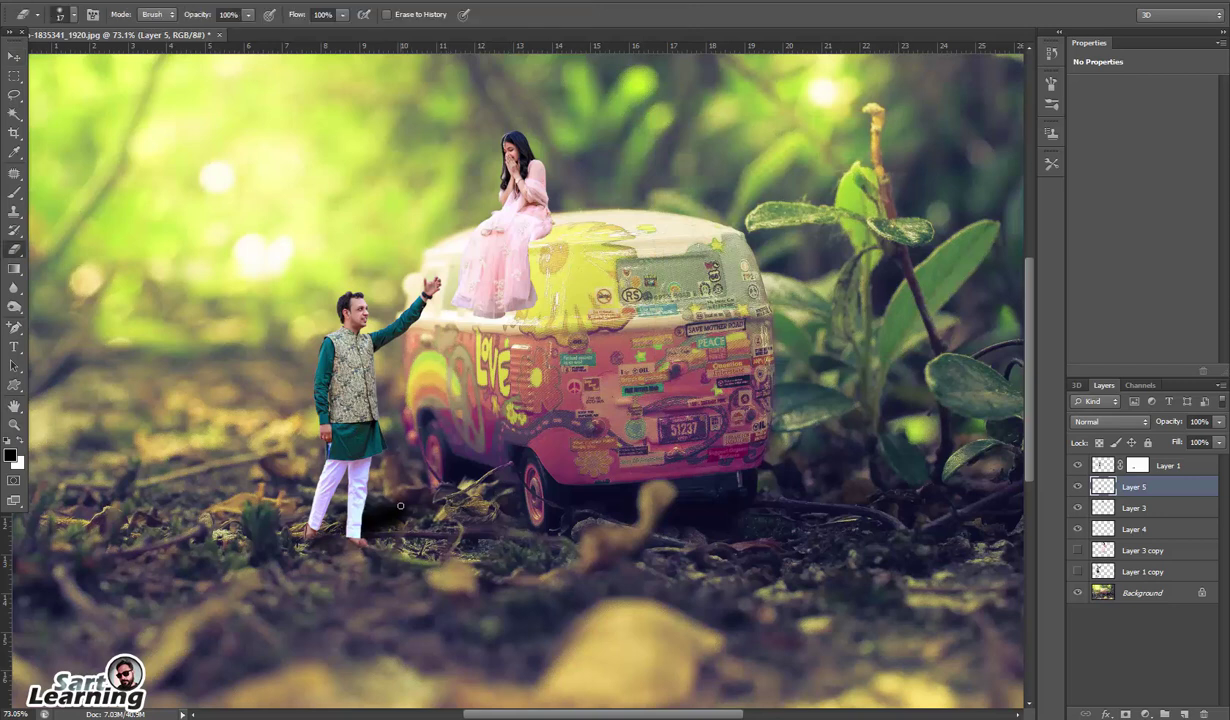
right_click(398, 507)
left_click(502, 540)
left_click_drag(375, 499, 473, 500)
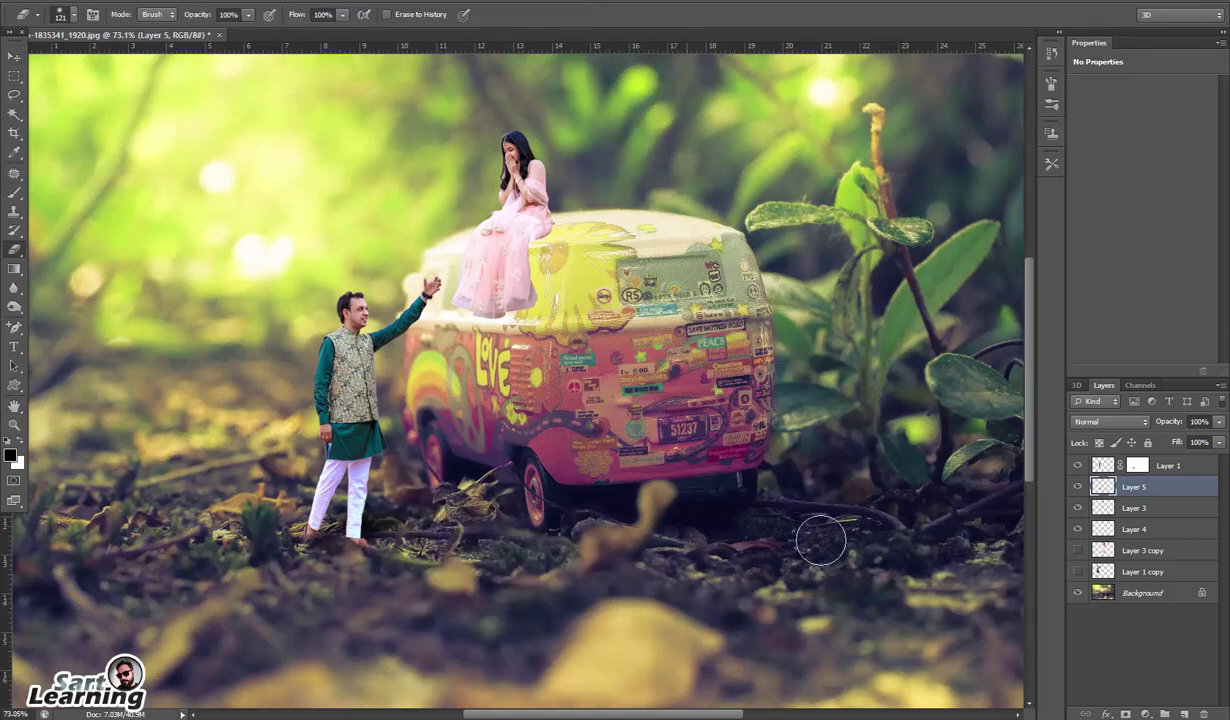
key("ctrl+t")
left_click_drag(397, 488, 397, 500)
key("Return")
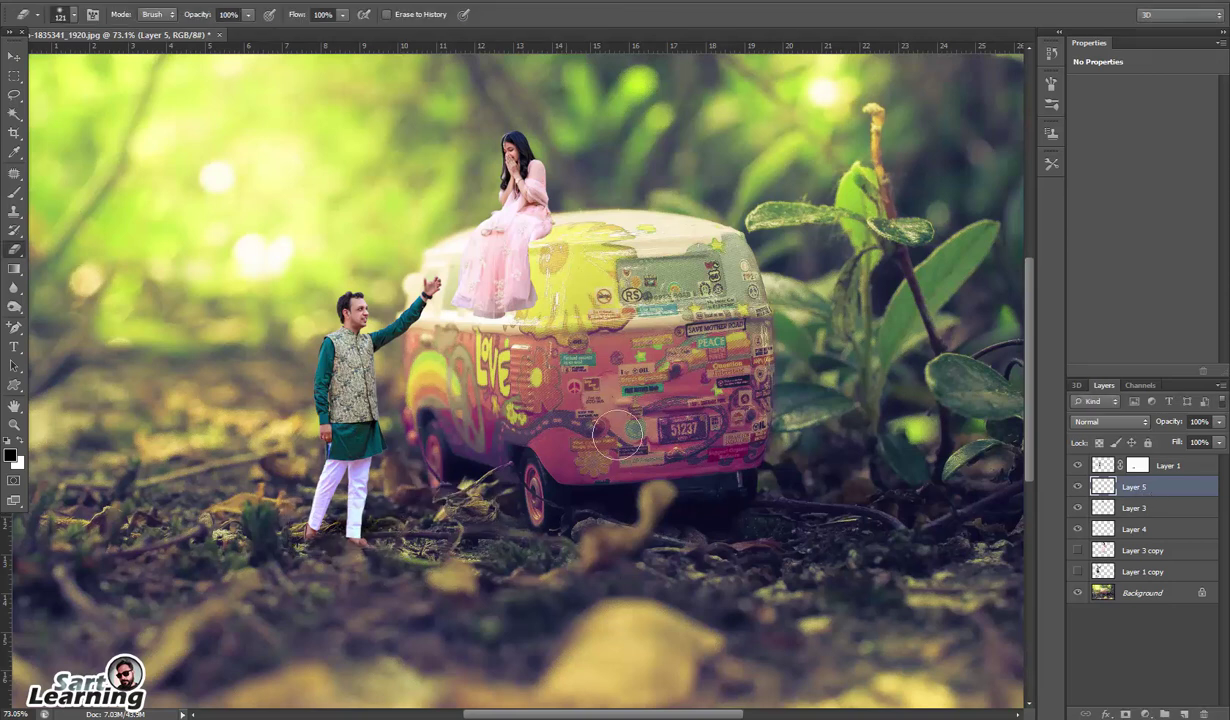
Add a new empty layer directly beneath the seated woman's layer
key("v")
left_click(512, 231)
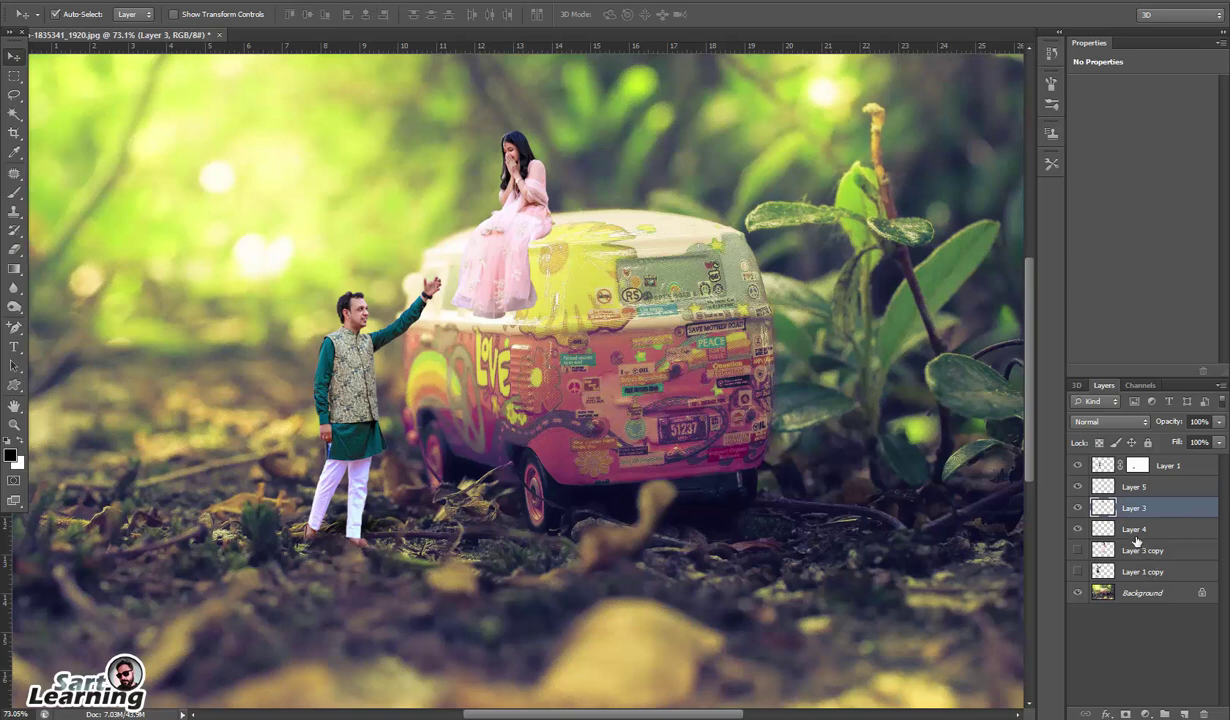
left_click(1183, 714, "ctrl")
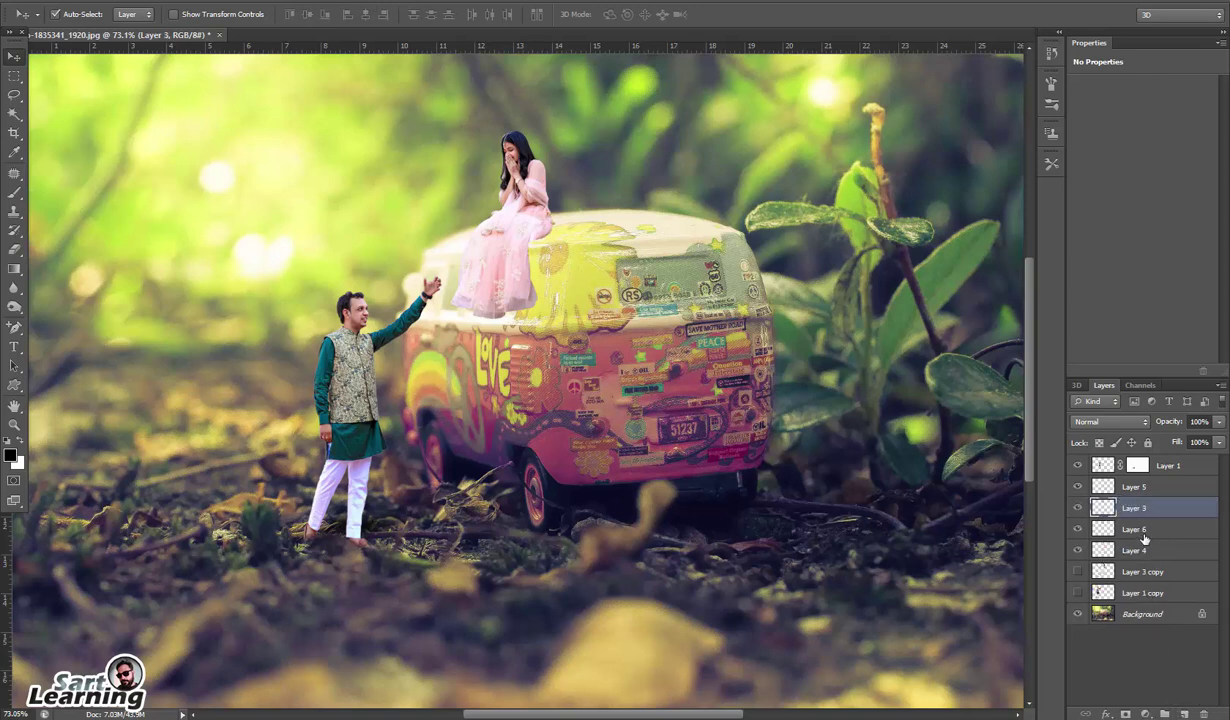
left_click(1143, 536)
left_click(1078, 531)
Paint a black shadow beside the woman's dress with a soft 74 px brush and move its layer beneath Layer 4
key("b")
right_click(517, 228)
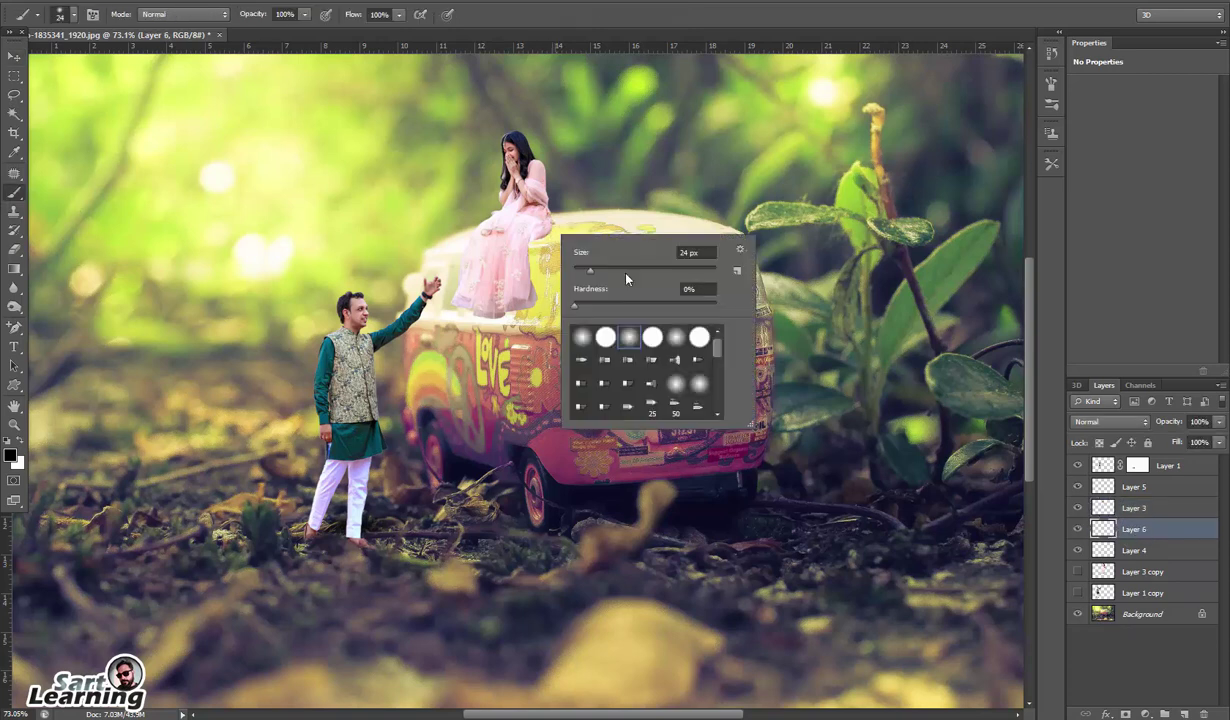
right_click(15, 193)
left_click(72, 193)
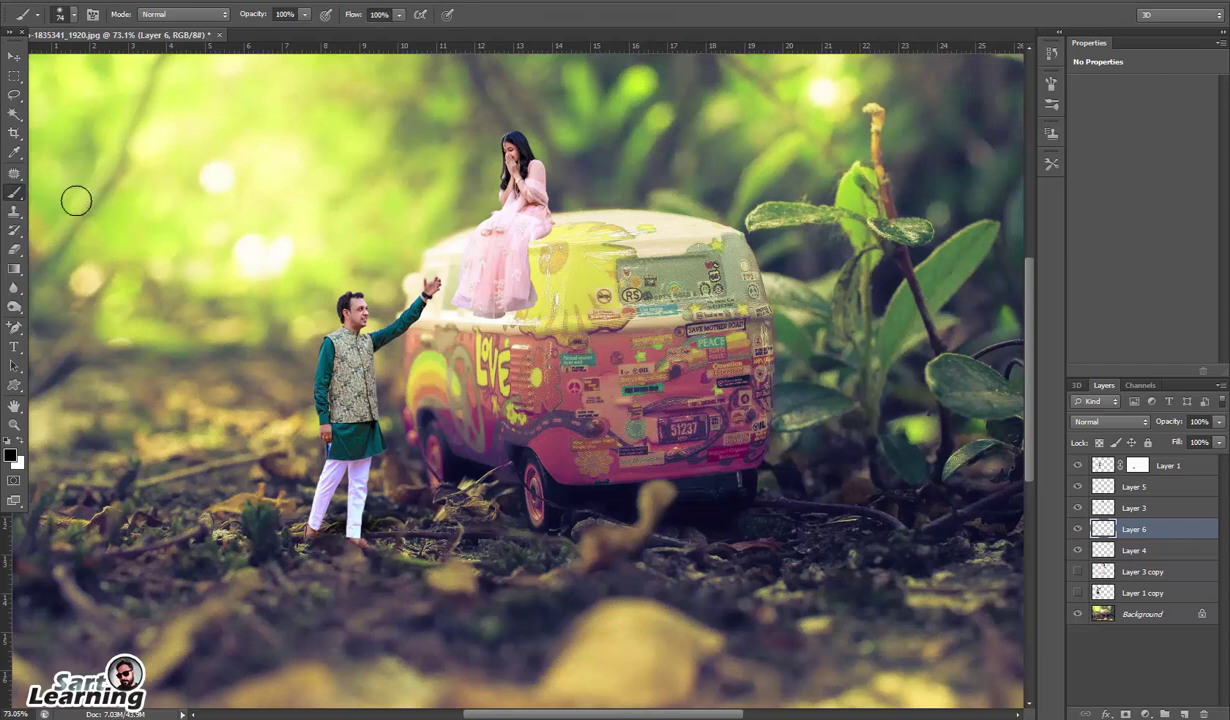
left_click(541, 234)
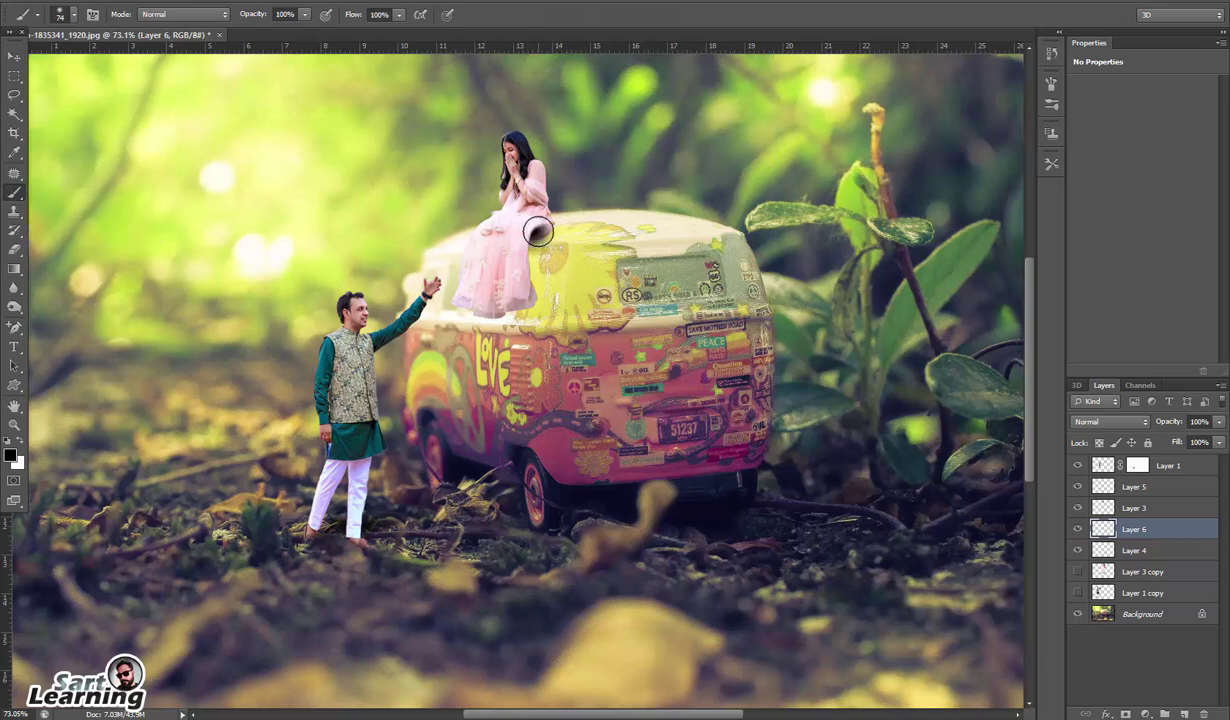
mouse_move(1136, 533)
left_mouse_down()
mouse_move(1100, 540)
mouse_move(1110, 558)
left_mouse_up()
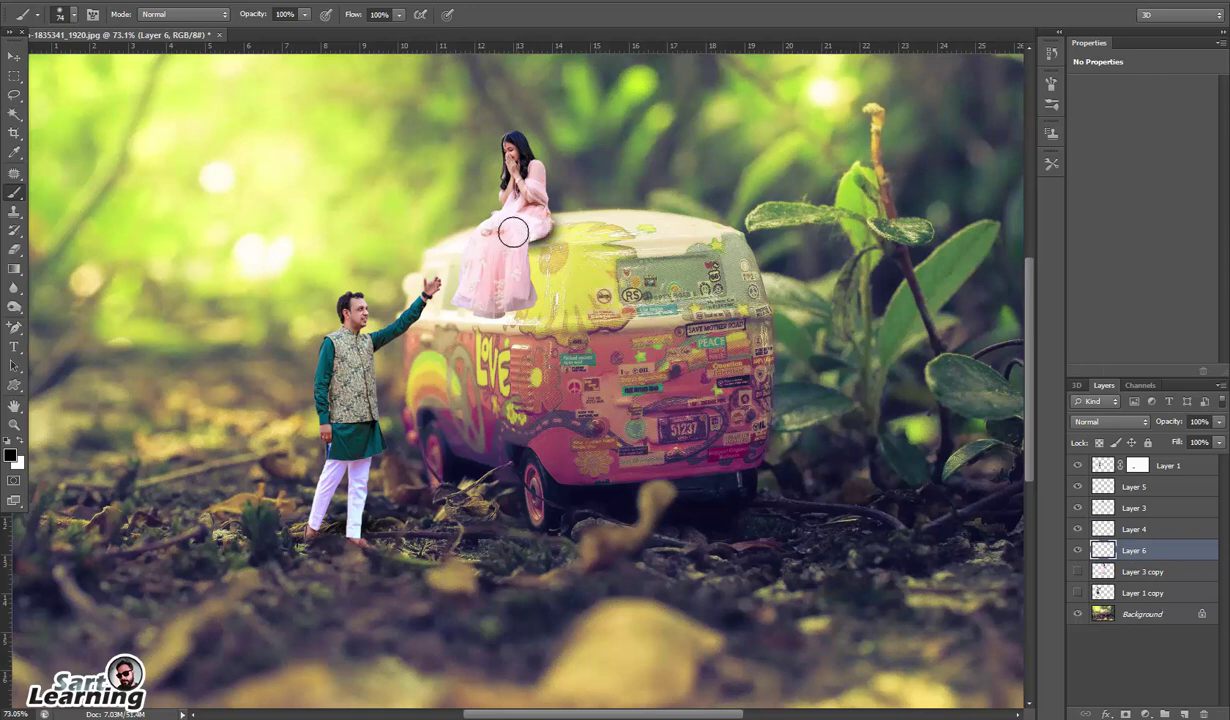
mouse_move(527, 269)
left_mouse_down()
mouse_move(508, 268)
mouse_move(526, 214)
mouse_move(564, 212)
left_mouse_up()
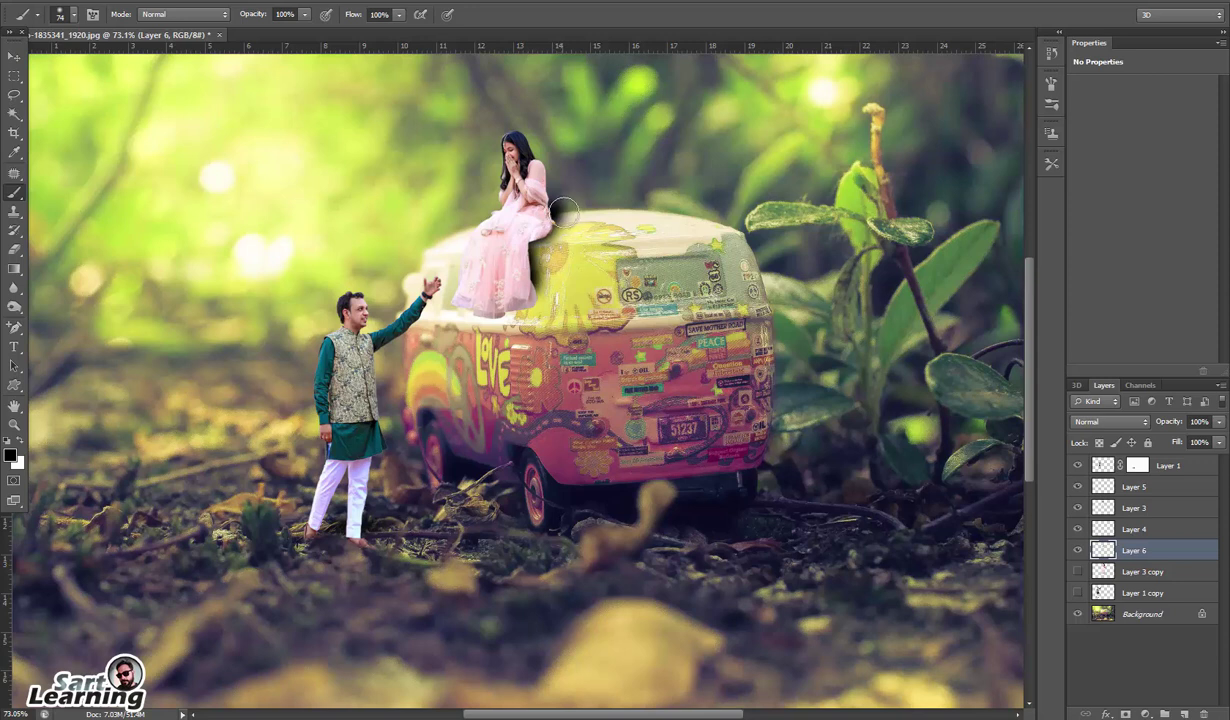
Erase the excess shadow around the woman and above the van roof with the 121 px eraser
key("e")
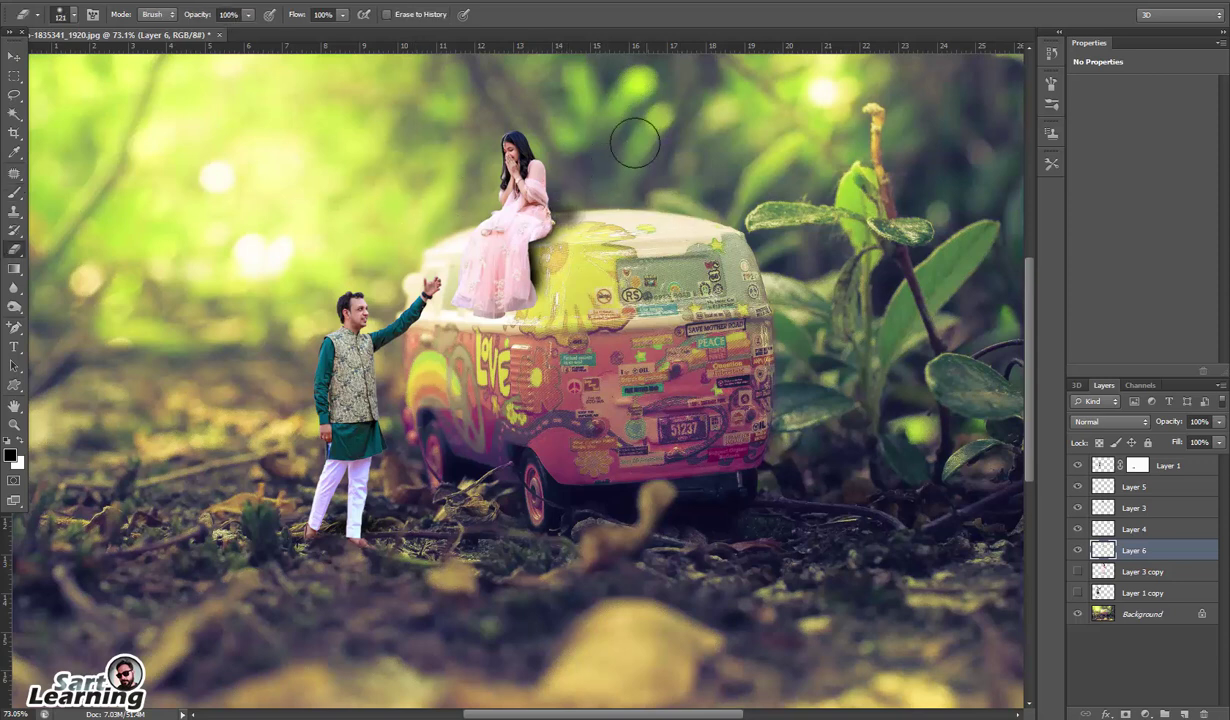
left_click_drag(536, 253, 561, 307)
left_click_drag(495, 186, 705, 170)
mouse_move(497, 264)
left_mouse_down()
mouse_move(552, 300)
mouse_move(515, 266)
left_mouse_up()
Build up the shadow beside the woman's dress with the 74 px brush at 18% opacity
key("b")
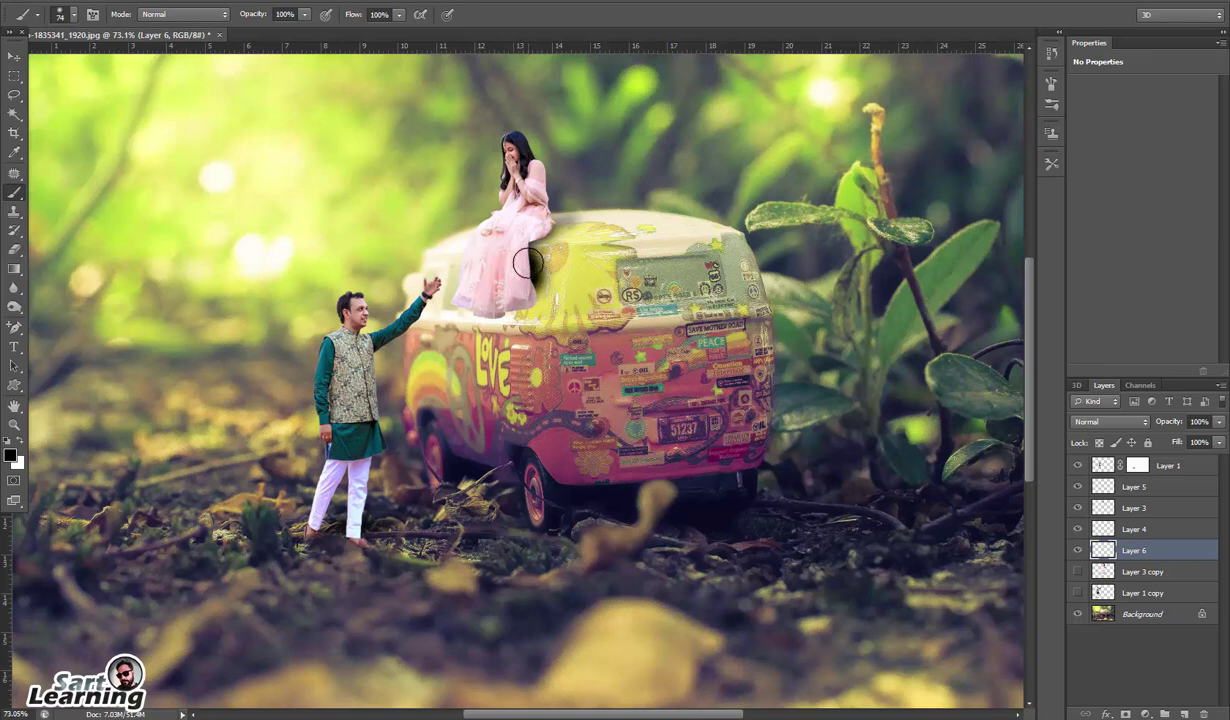
left_click_drag(262, 17, 182, 22)
mouse_move(541, 264)
left_mouse_down()
mouse_move(511, 241)
mouse_move(525, 292)
left_mouse_up()
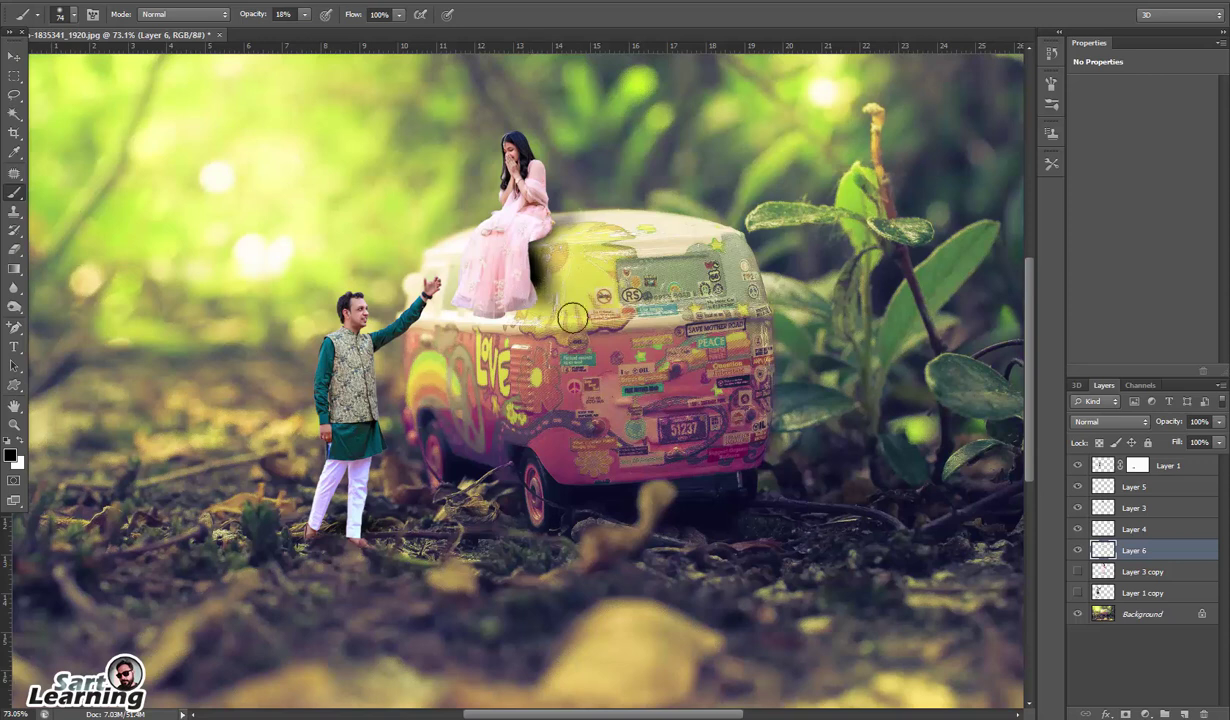
Lower the woman's shadow layer to 51% opacity and brush soft shadow along the hem of her dress
key("e")
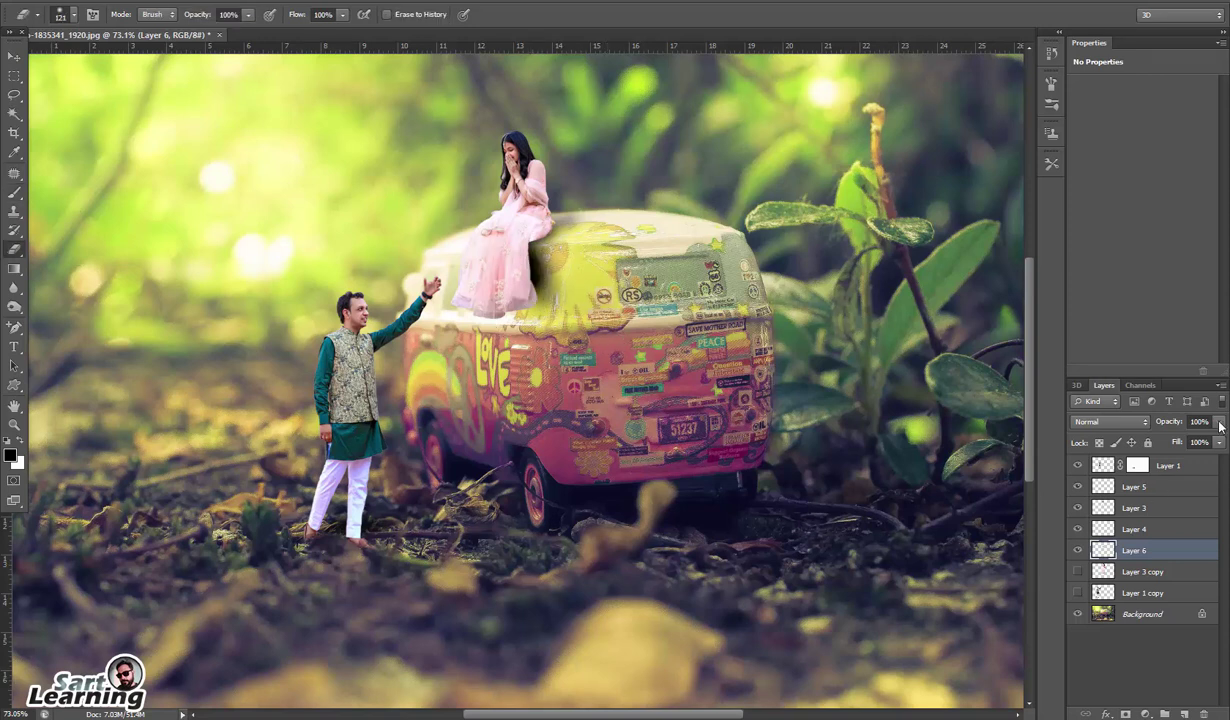
mouse_move(1172, 424)
left_mouse_down()
mouse_move(1129, 424)
mouse_move(1142, 425)
left_mouse_up()
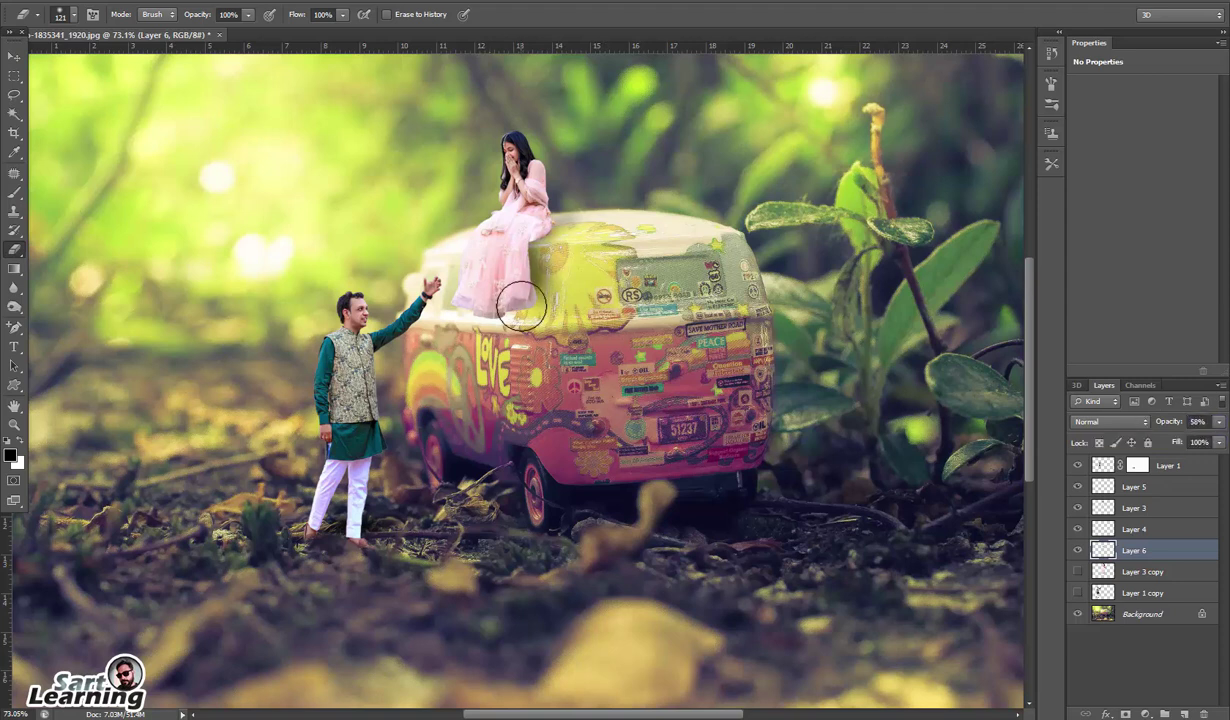
key("b")
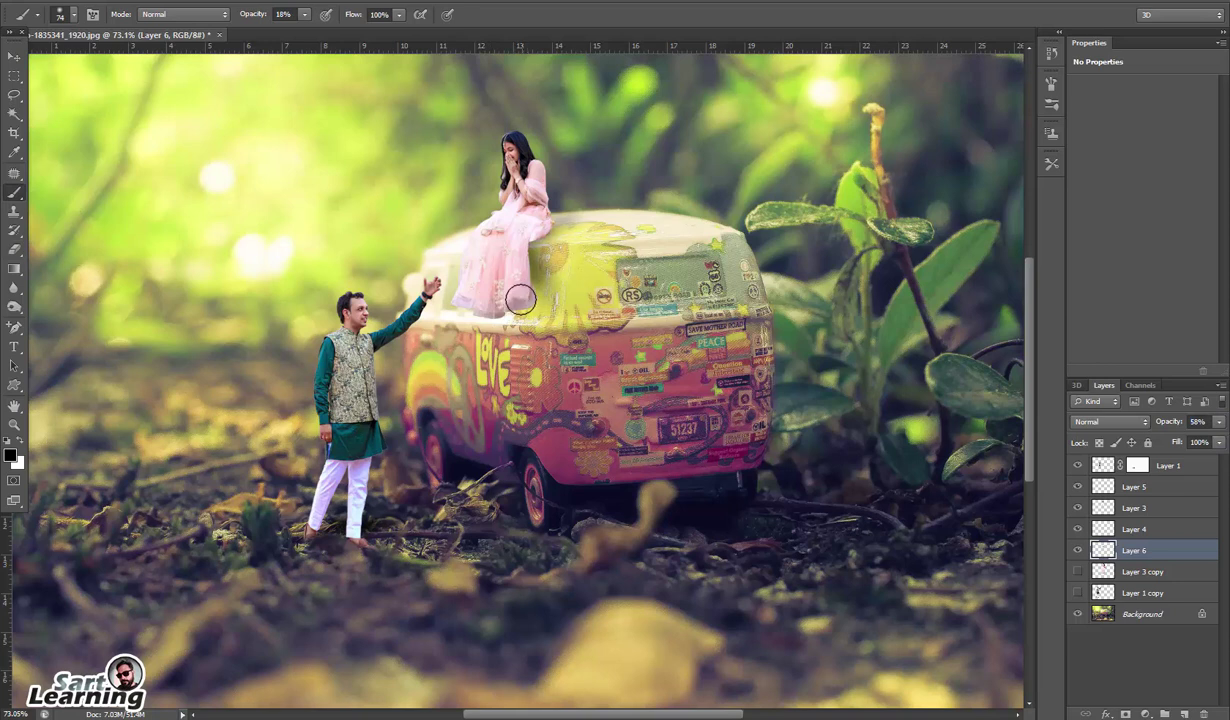
mouse_move(474, 304)
left_mouse_down()
mouse_move(532, 299)
mouse_move(493, 304)
mouse_move(515, 300)
mouse_move(503, 311)
mouse_move(492, 303)
mouse_move(511, 281)
mouse_move(500, 278)
mouse_move(524, 293)
mouse_move(533, 280)
mouse_move(521, 306)
left_mouse_up()
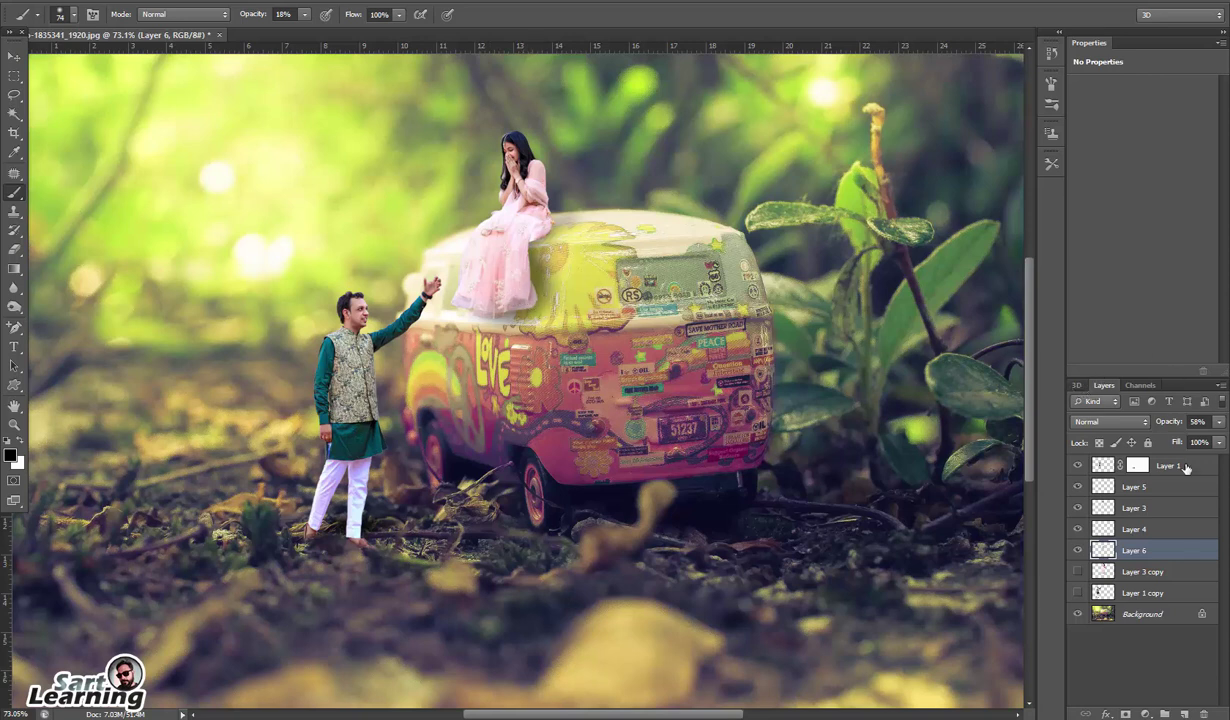
mouse_move(1180, 423)
left_mouse_down()
mouse_move(1157, 428)
mouse_move(1170, 428)
left_mouse_up()
key("e")
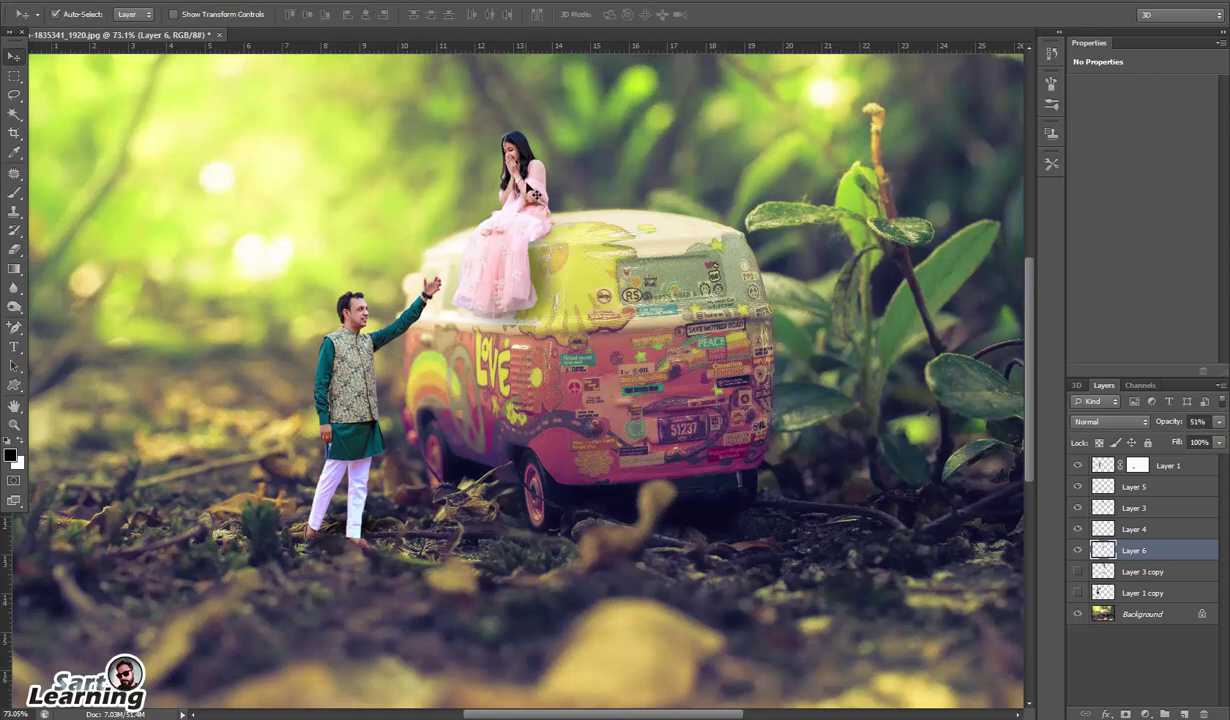
Darken the woman's layer with Levels, setting the midtones to 0.85
left_click(1101, 514)
key("ctrl+l")
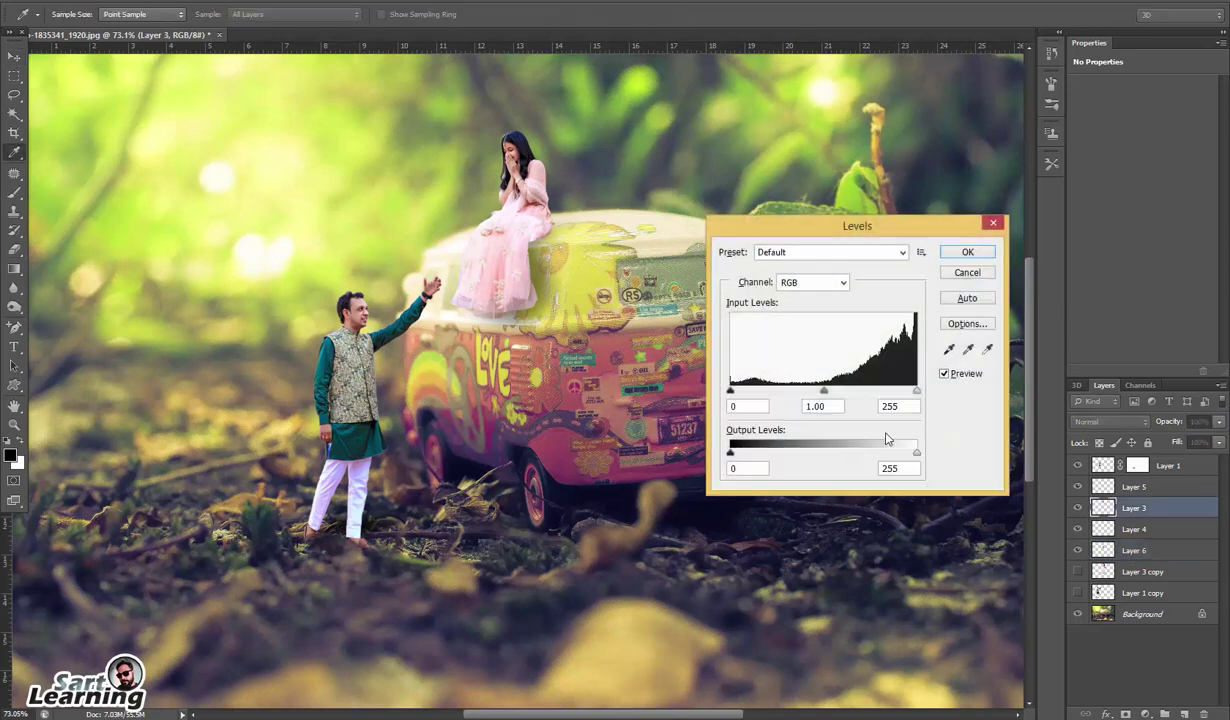
mouse_move(826, 393)
left_mouse_down()
mouse_move(796, 390)
mouse_move(833, 390)
left_mouse_up()
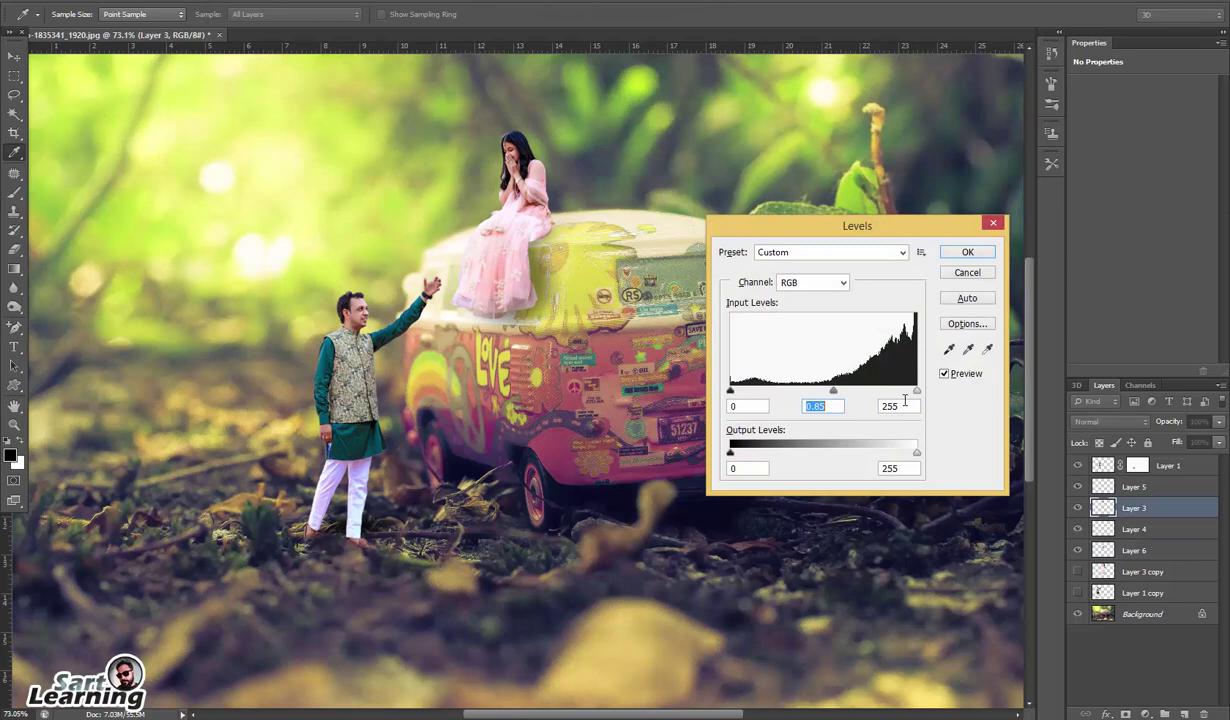
left_click_drag(917, 392, 915, 392)
left_click(977, 256)
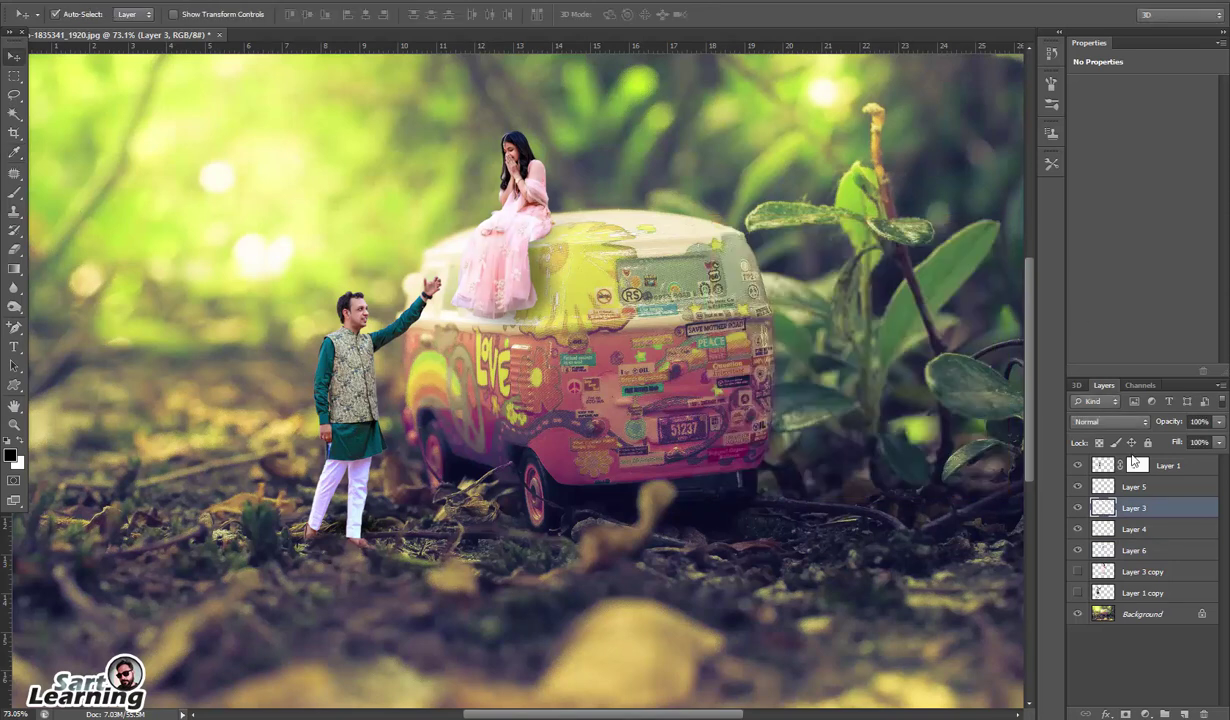
Check Layer 4 by toggling its visibility and merge it with the woman's Layer 3
left_click(1141, 531)
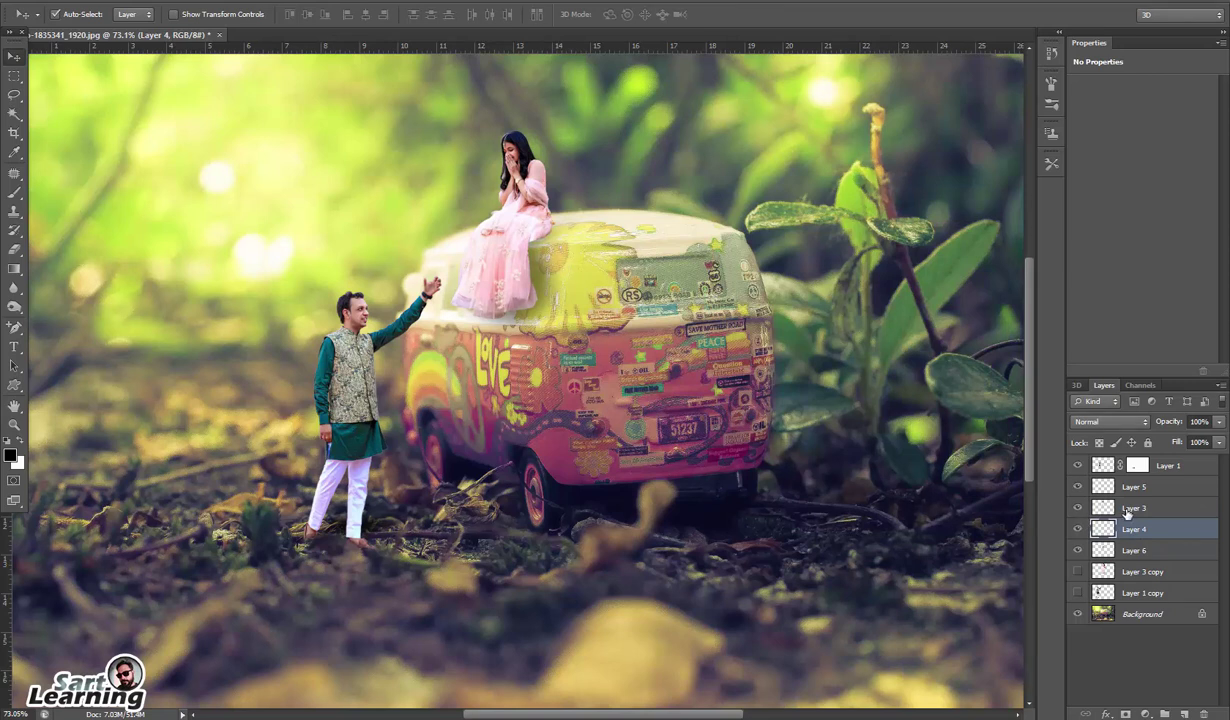
left_click(1076, 531)
left_click(1076, 531)
left_click(1148, 510, "ctrl")
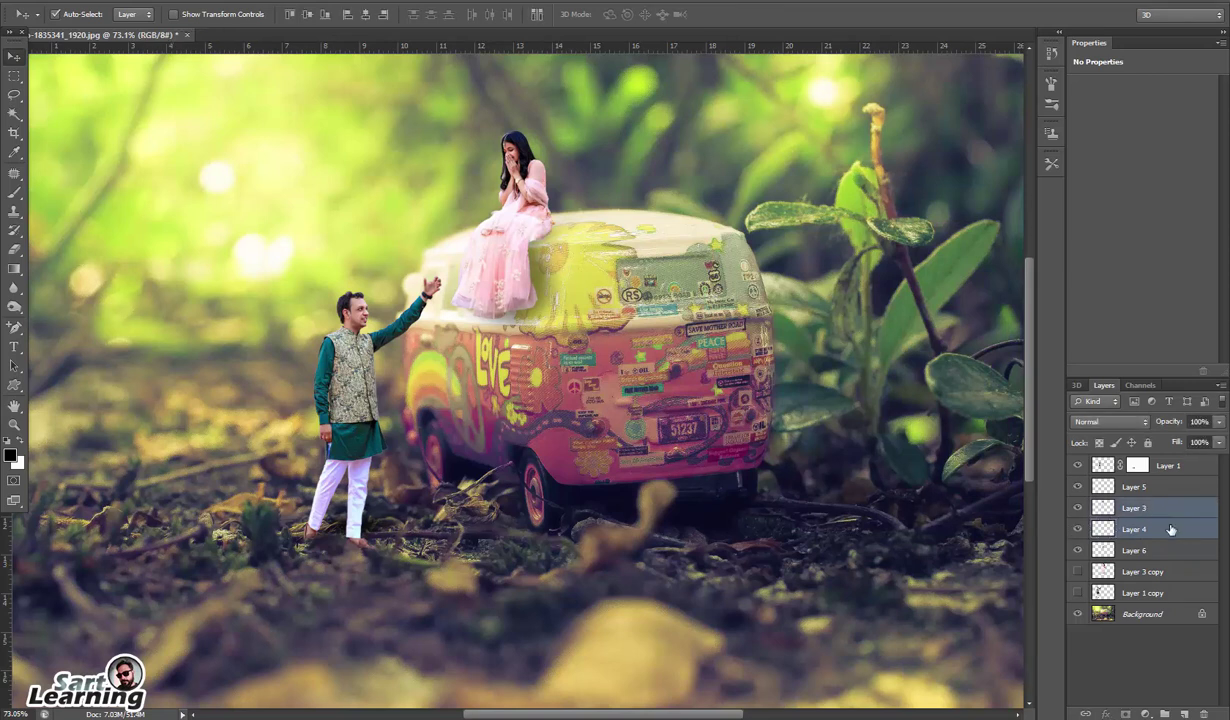
key("ctrl+e")
Adjust the man's layer with Levels, brightening the highlights and darkening the midtones
left_click(637, 425)
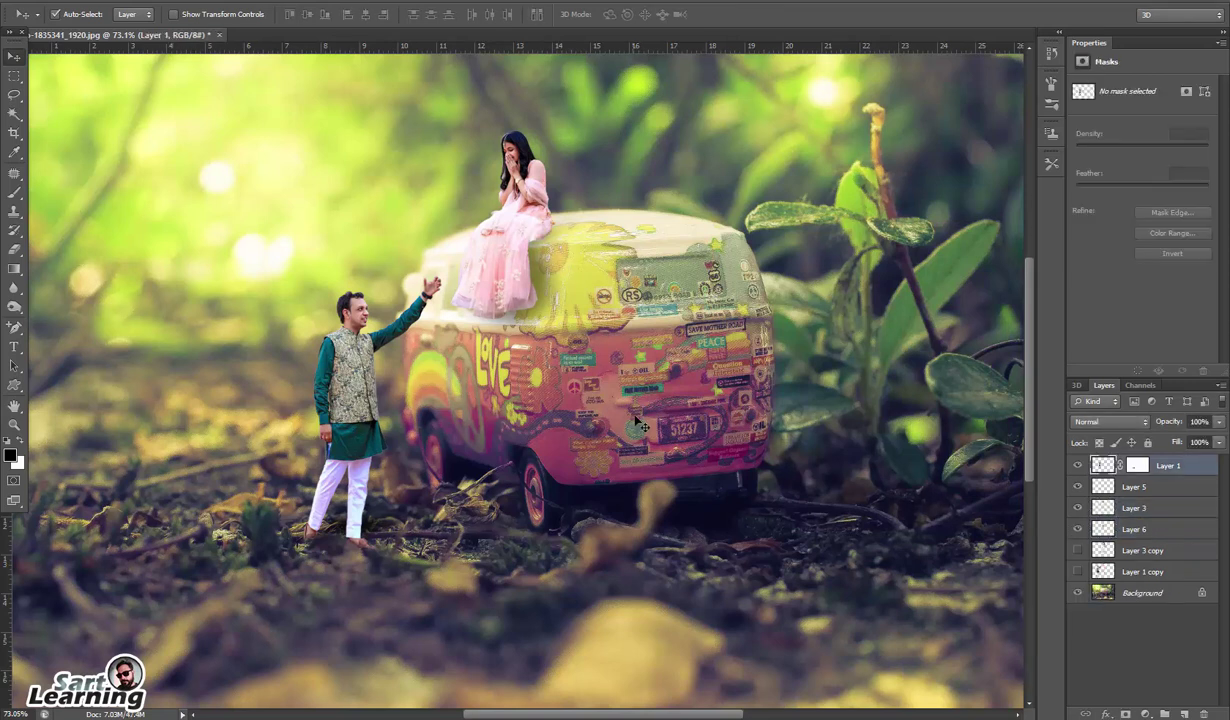
key("ctrl+l")
left_click_drag(914, 395, 891, 401)
left_click_drag(814, 394, 897, 393)
left_click(967, 251)
key("v")
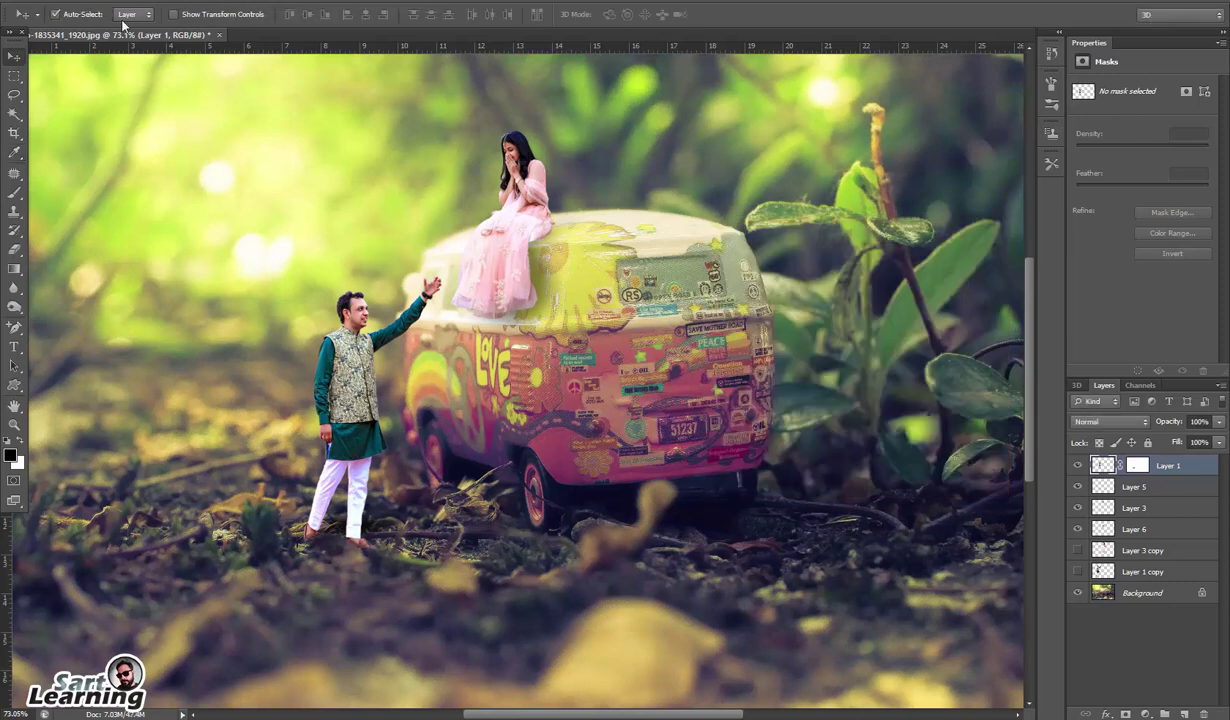
Float the composite in its own window and open image flower.png
left_click_drag(154, 37, 167, 67)
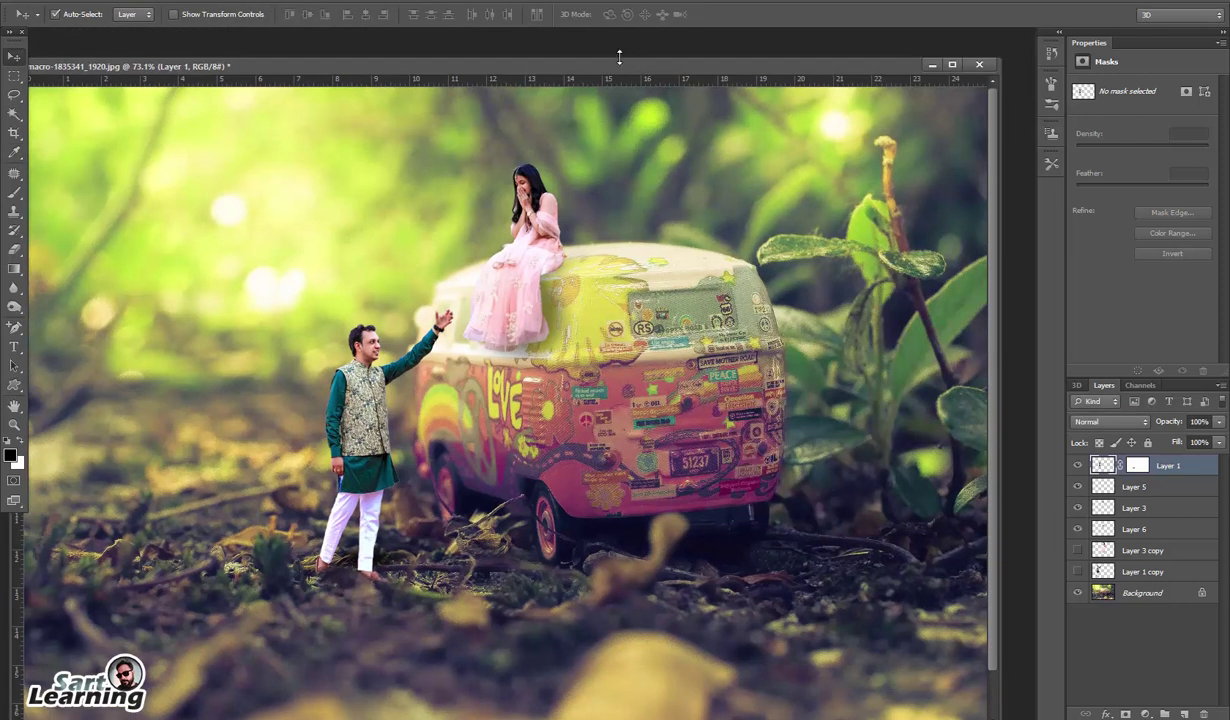
key("ctrl+o")
double_click(655, 203)
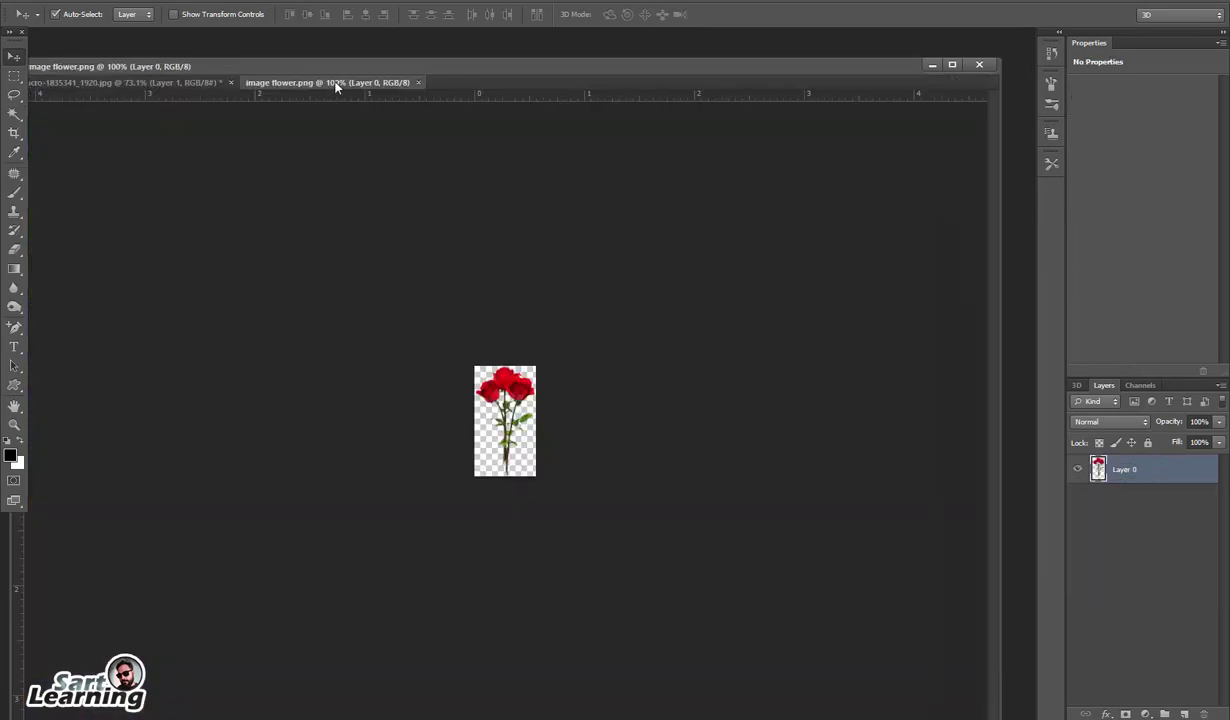
Copy the roses from image flower.png into the composite as a new layer and close the flower image
left_click_drag(336, 87, 436, 200)
left_click_drag(837, 508, 474, 160)
left_click(1087, 286)
left_click_drag(926, 200, 518, 349)
left_click(892, 349)
Position the roses in the man's raised hand and rotate them about -3.33 degrees
left_click_drag(480, 160, 447, 289)
key("ctrl+t")
left_click_drag(480, 334, 479, 327)
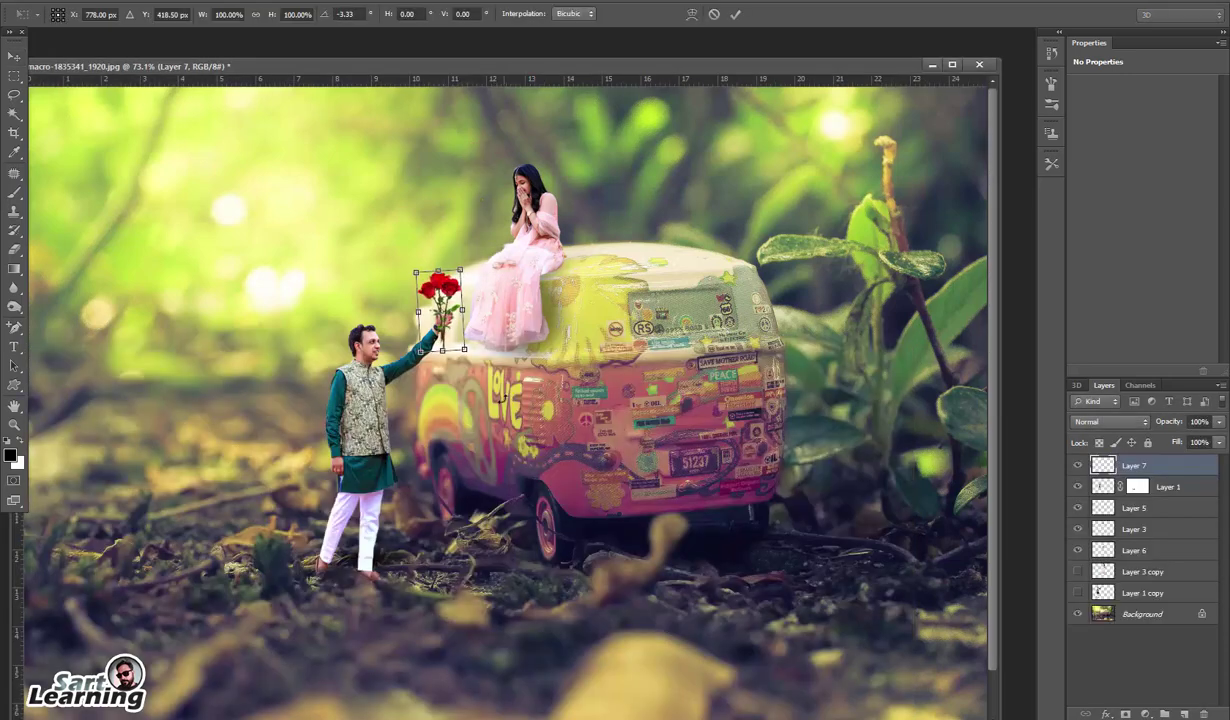
key("Return")
left_click_drag(431, 283, 434, 285)
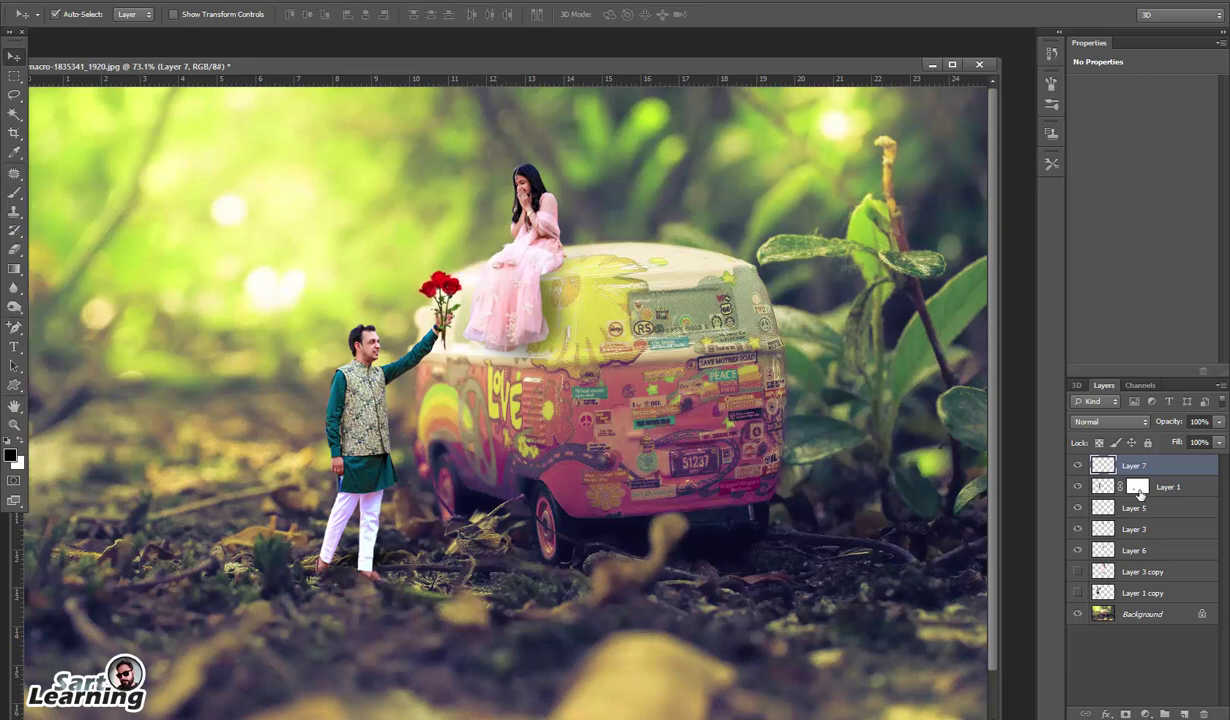
Color-balance the man's layer, setting the highlights' yellow-blue level to -29 and shifting the shadows slightly toward blue
key("ctrl+0")
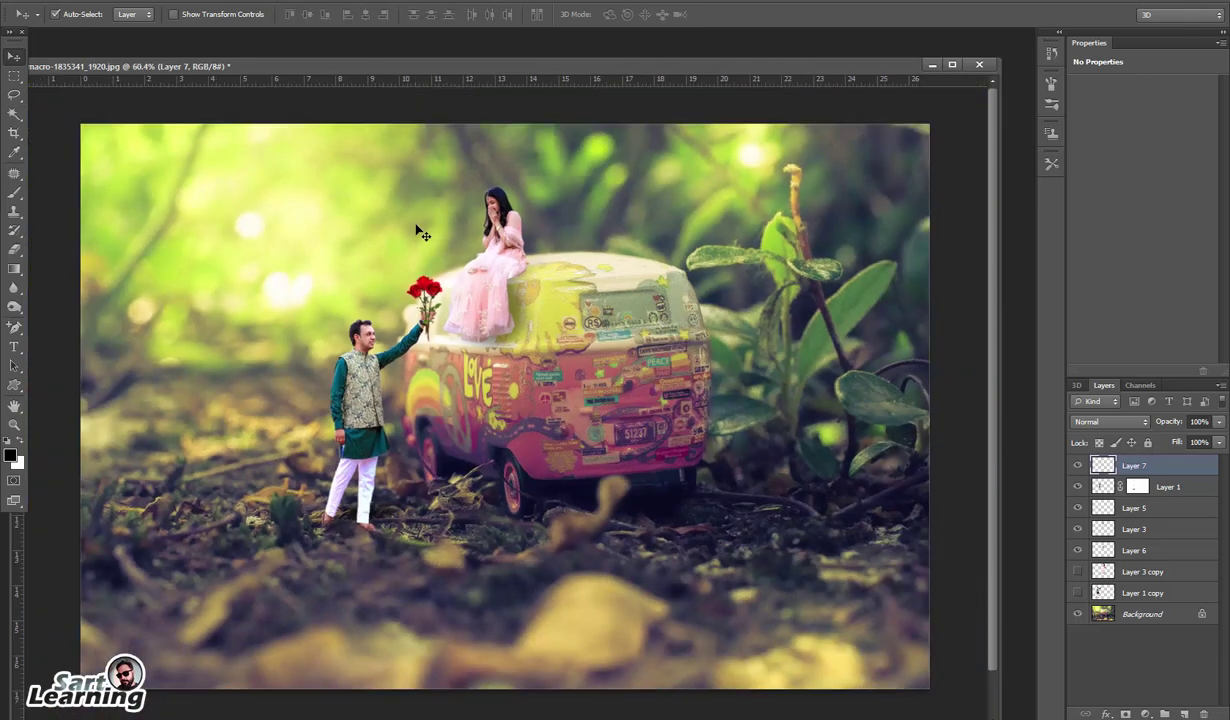
left_click(1104, 487)
key("ctrl+b")
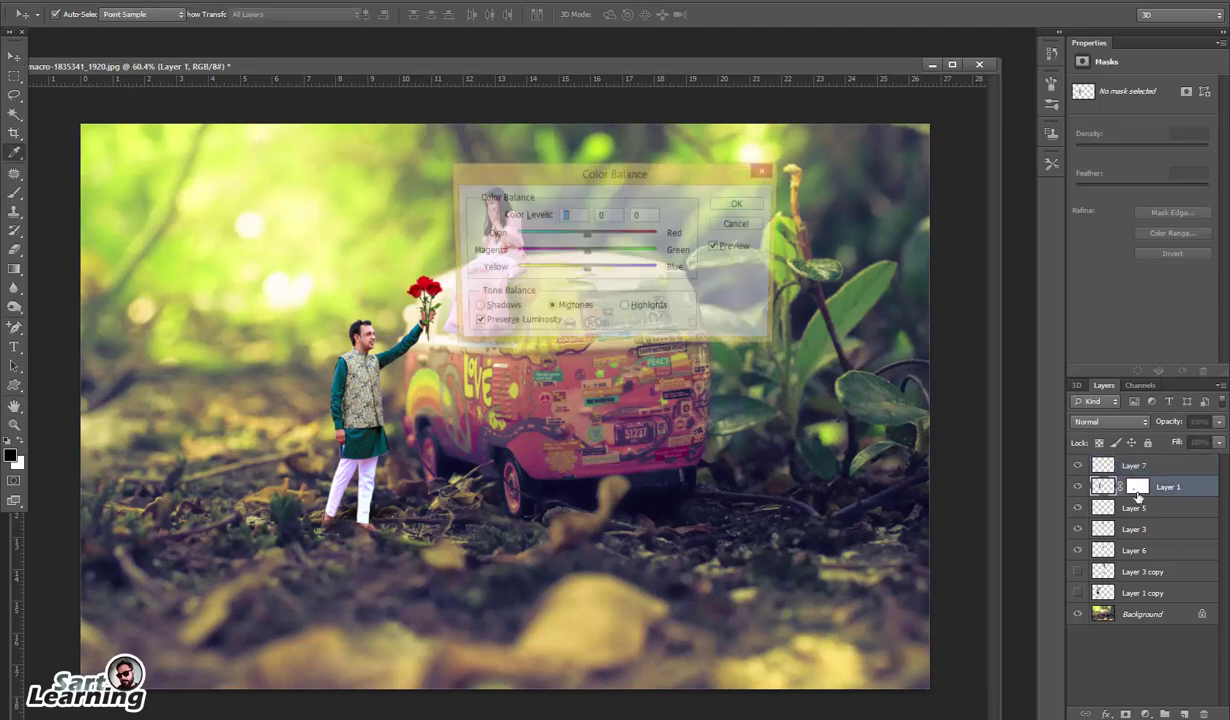
left_click(651, 314)
left_click_drag(585, 270, 563, 280)
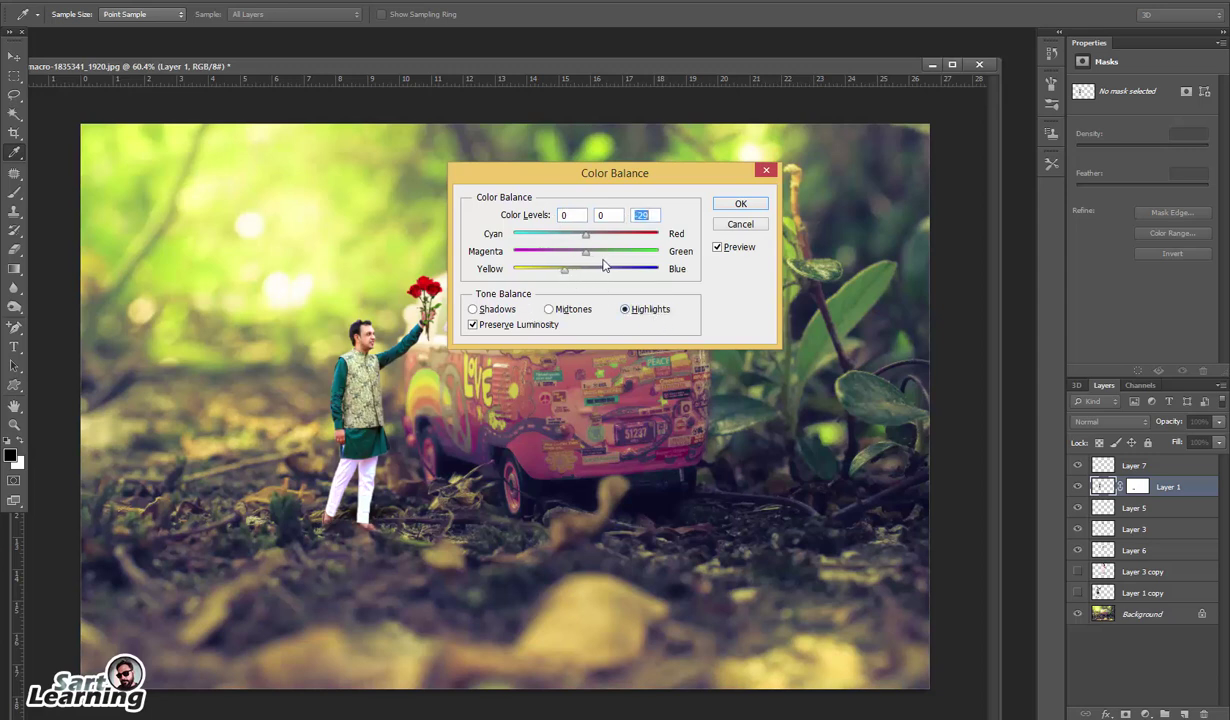
left_click(478, 309)
left_click_drag(585, 271, 591, 283)
left_click(741, 207)
key("v")
Color-balance the seated woman's layer, setting the shadows' yellow-blue level to +17
left_click(596, 266)
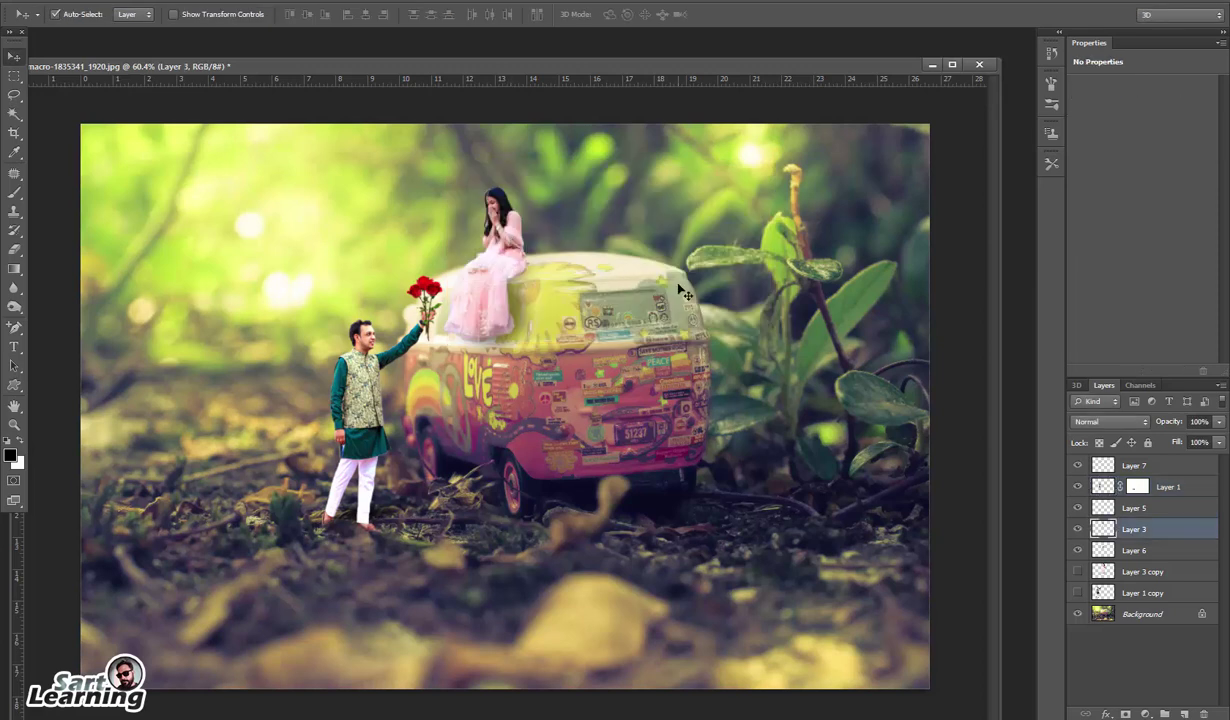
key("ctrl+b")
left_click_drag(582, 177, 817, 178)
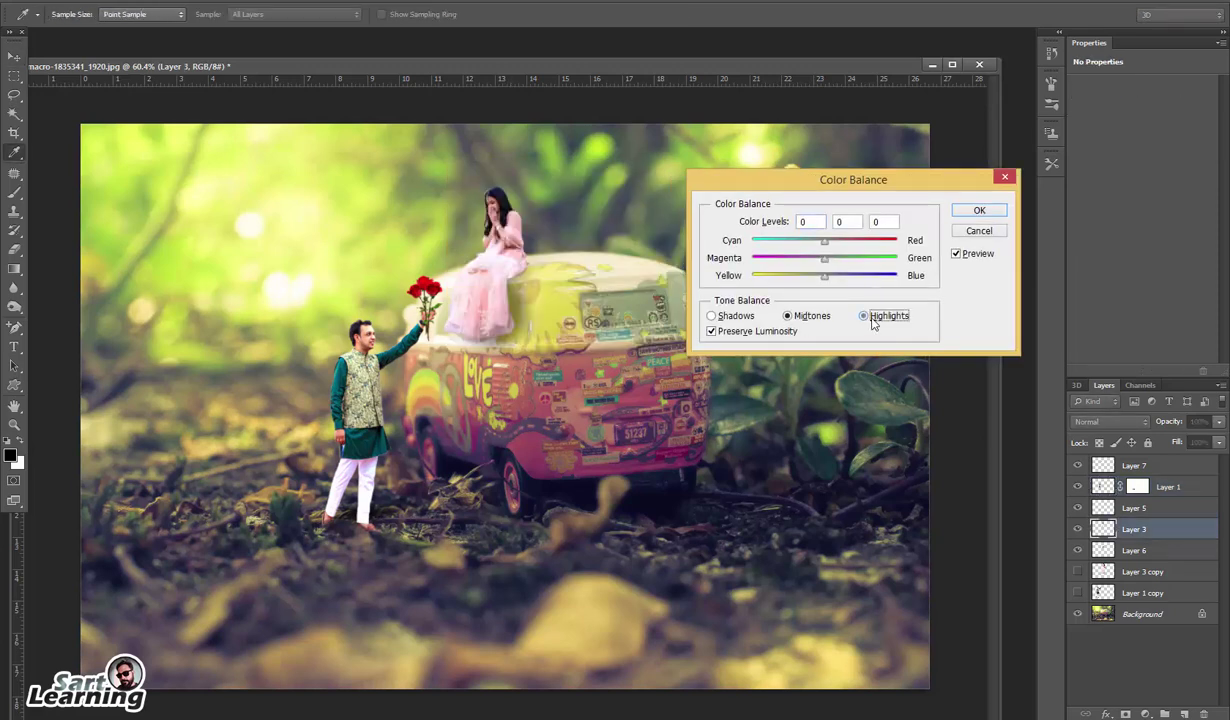
mouse_move(827, 285)
left_mouse_down()
mouse_move(807, 283)
mouse_move(838, 284)
left_mouse_up()
left_click(729, 315)
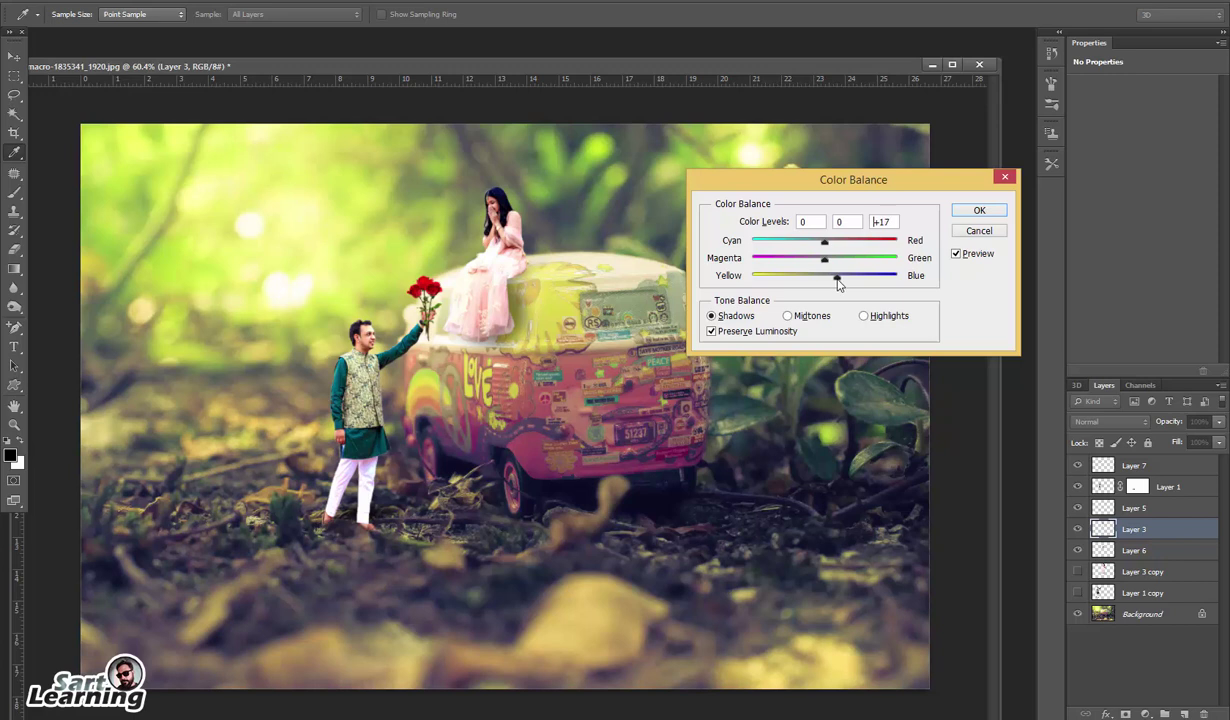
left_click(979, 210)
key("v")
Add a Curves adjustment layer above the roses, mapping input 38 to output 44 and input 255 to output 244
scroll(335, 268, "up", 3)
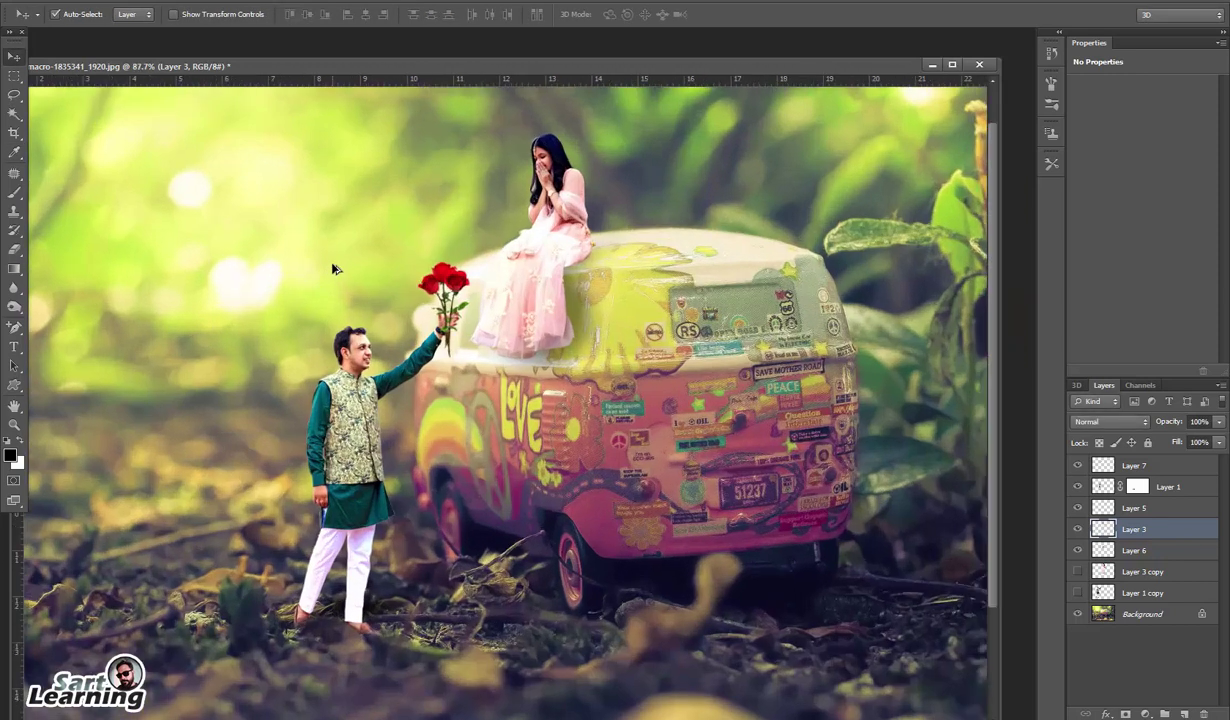
scroll(335, 268, "down", 1)
scroll(335, 268, "down", 1)
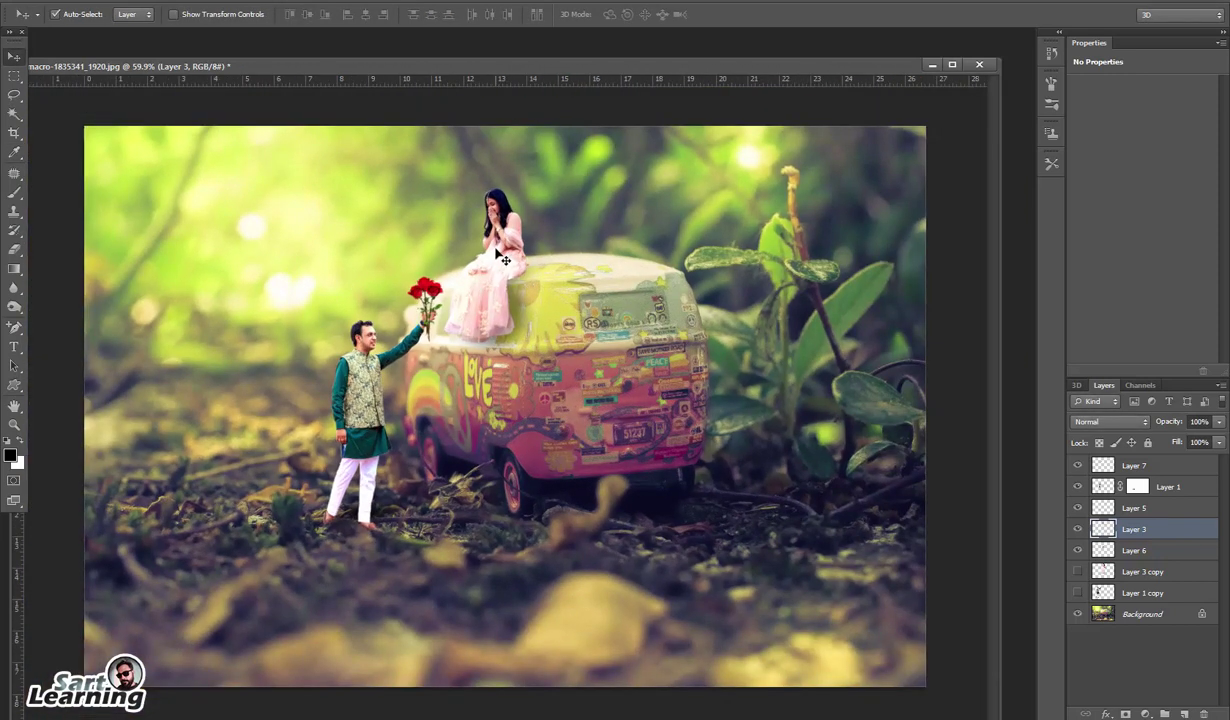
scroll(214, 258, "up", 1)
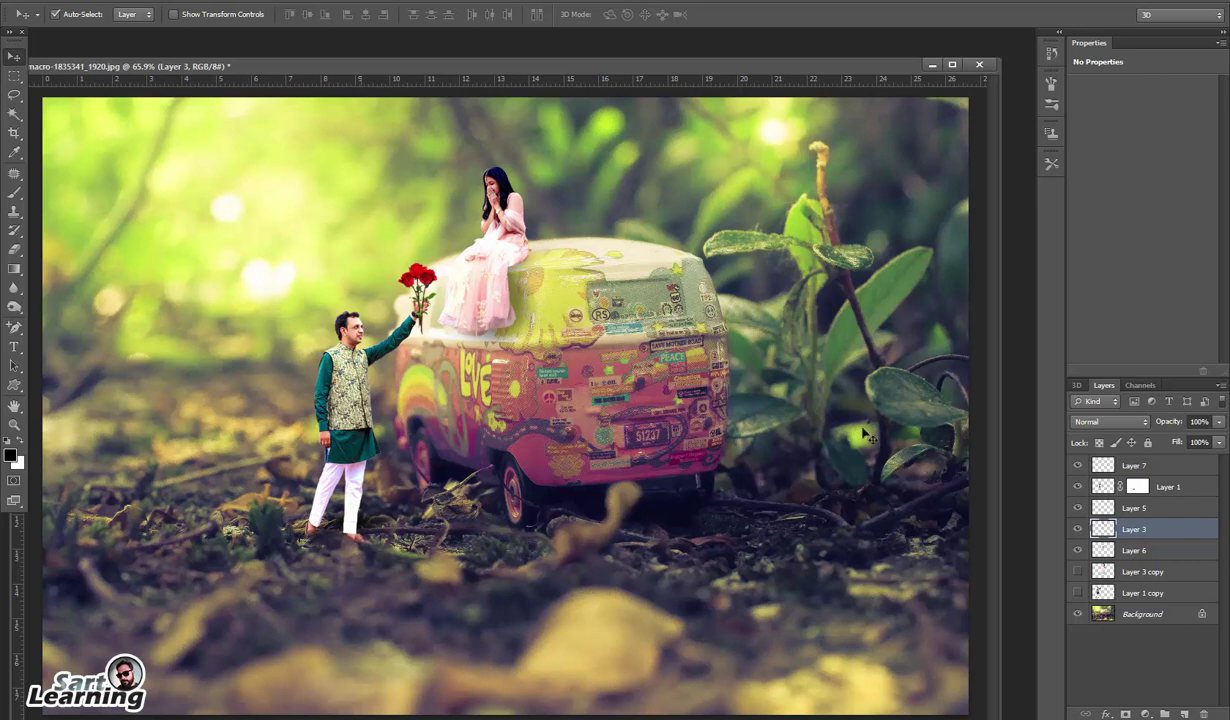
left_click(1110, 465)
left_click(1145, 714)
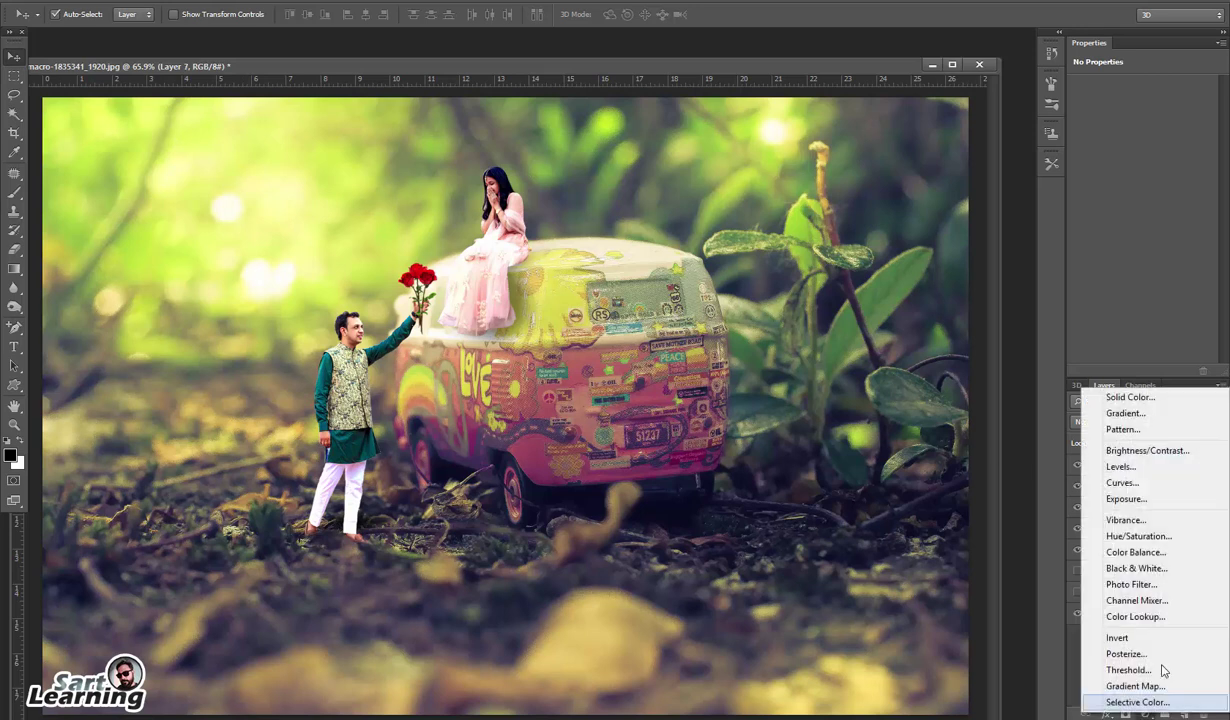
left_click(1121, 483)
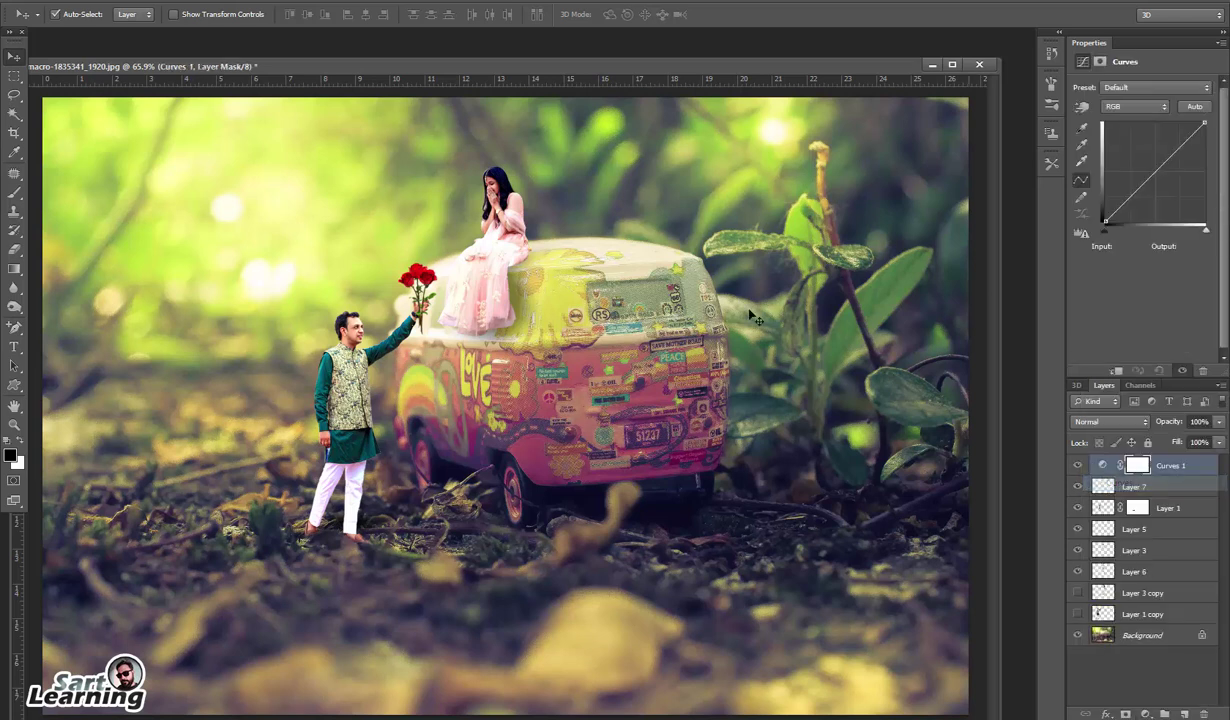
left_click(1120, 207)
left_click_drag(1118, 207, 1118, 204)
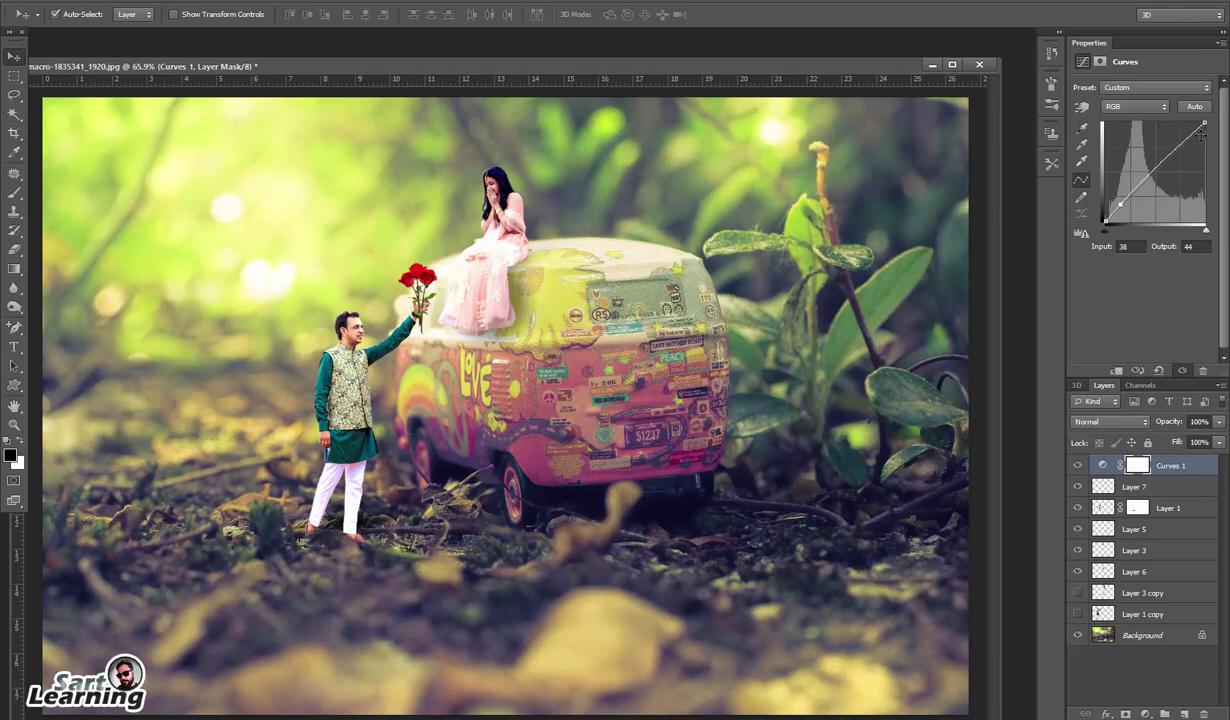
left_click_drag(1204, 123, 1205, 126)
Add a Photo Filter adjustment layer using Warming Filter (85) at 12% density
left_click(1145, 714)
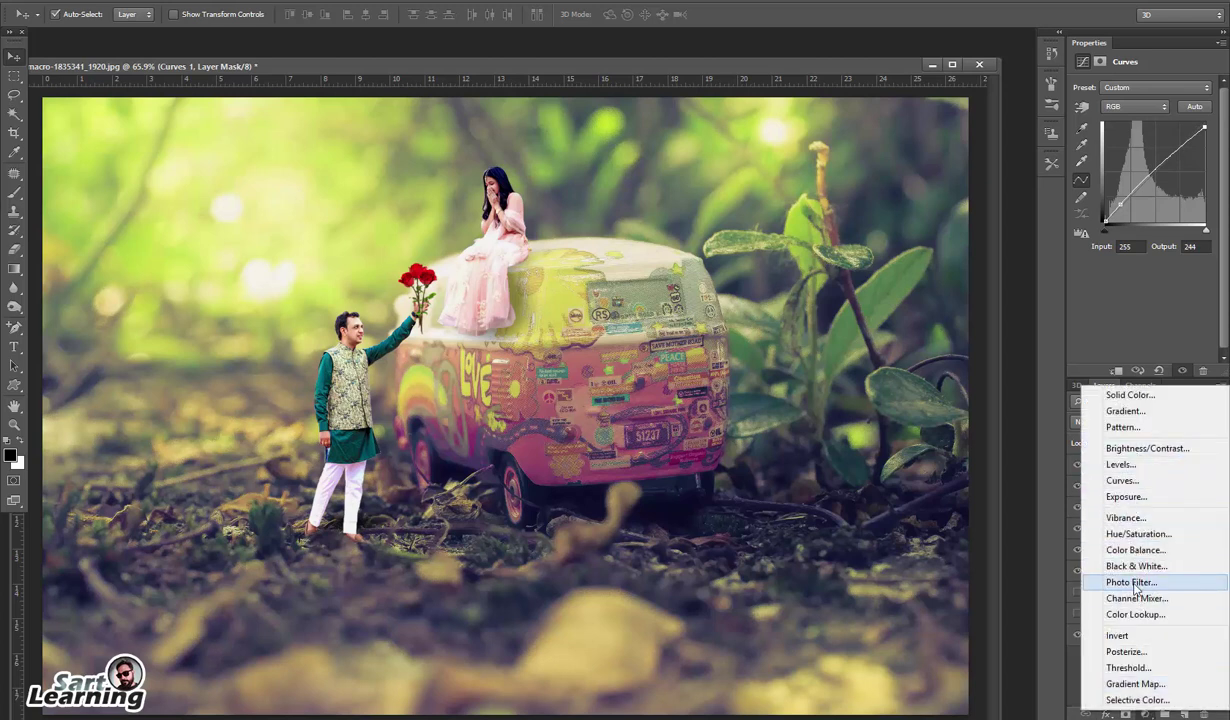
left_click(1136, 585)
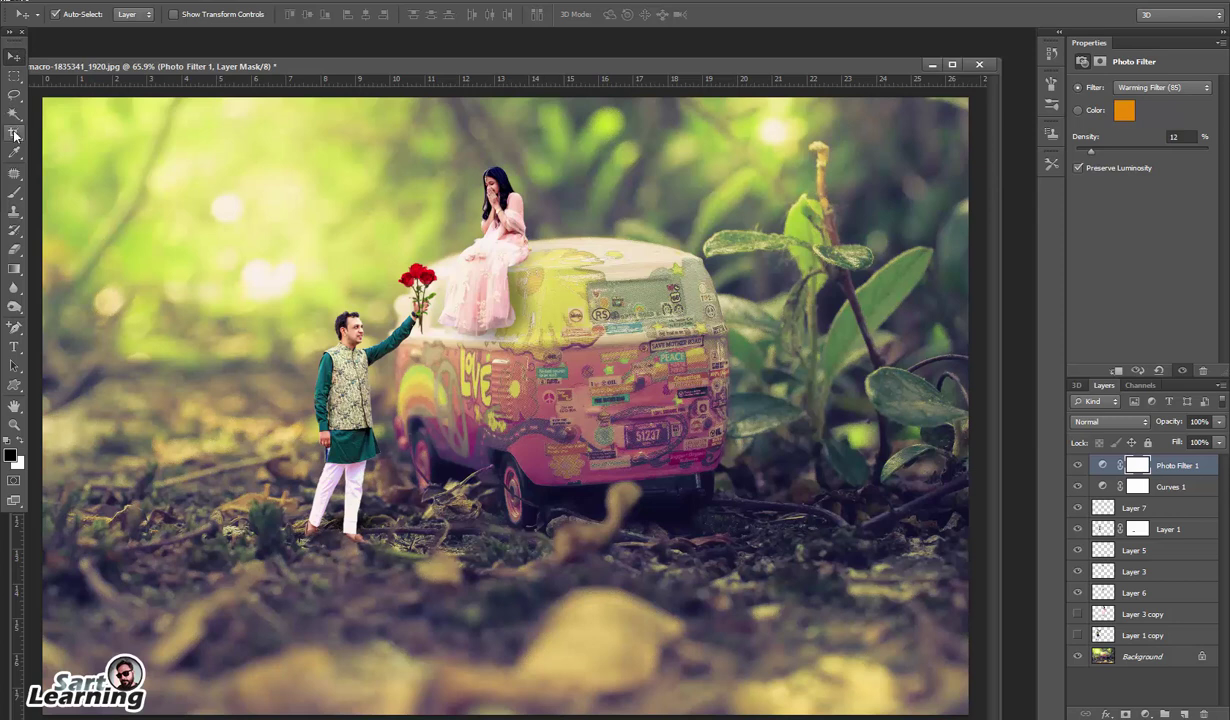
left_click(14, 77)
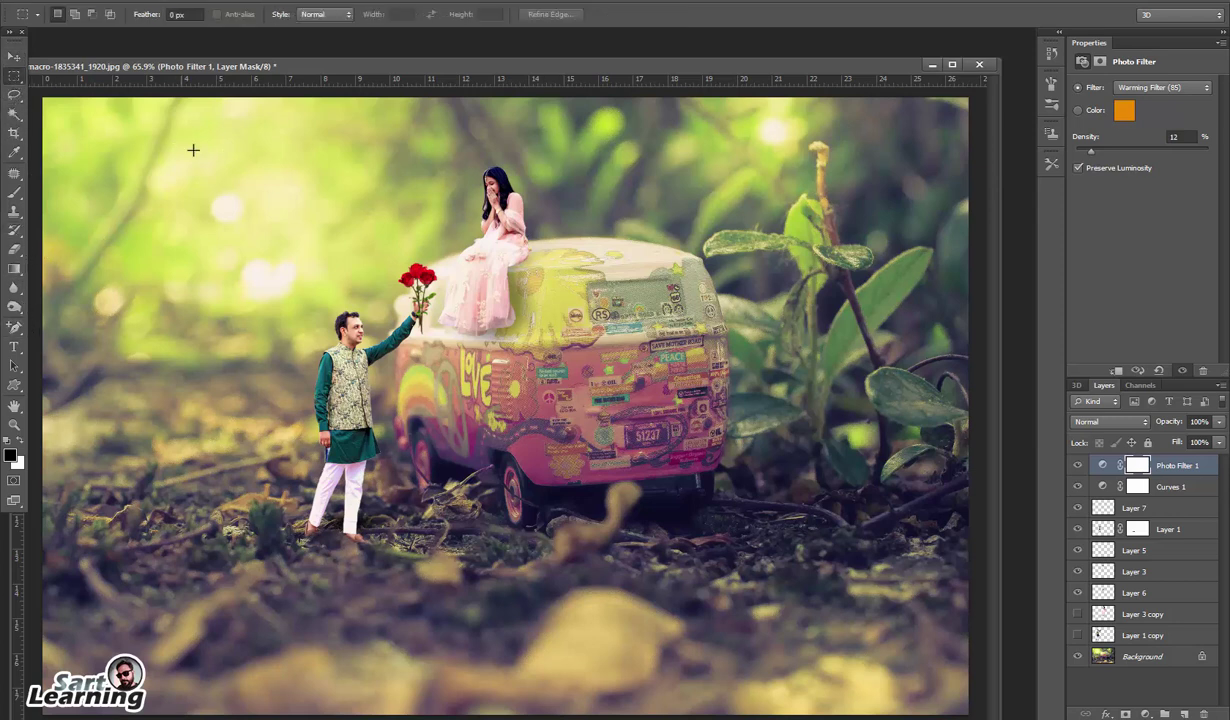
left_click(12, 57)
Copy the whole composite merged and paste it as a new layer at the top of the stack
key("ctrl+a")
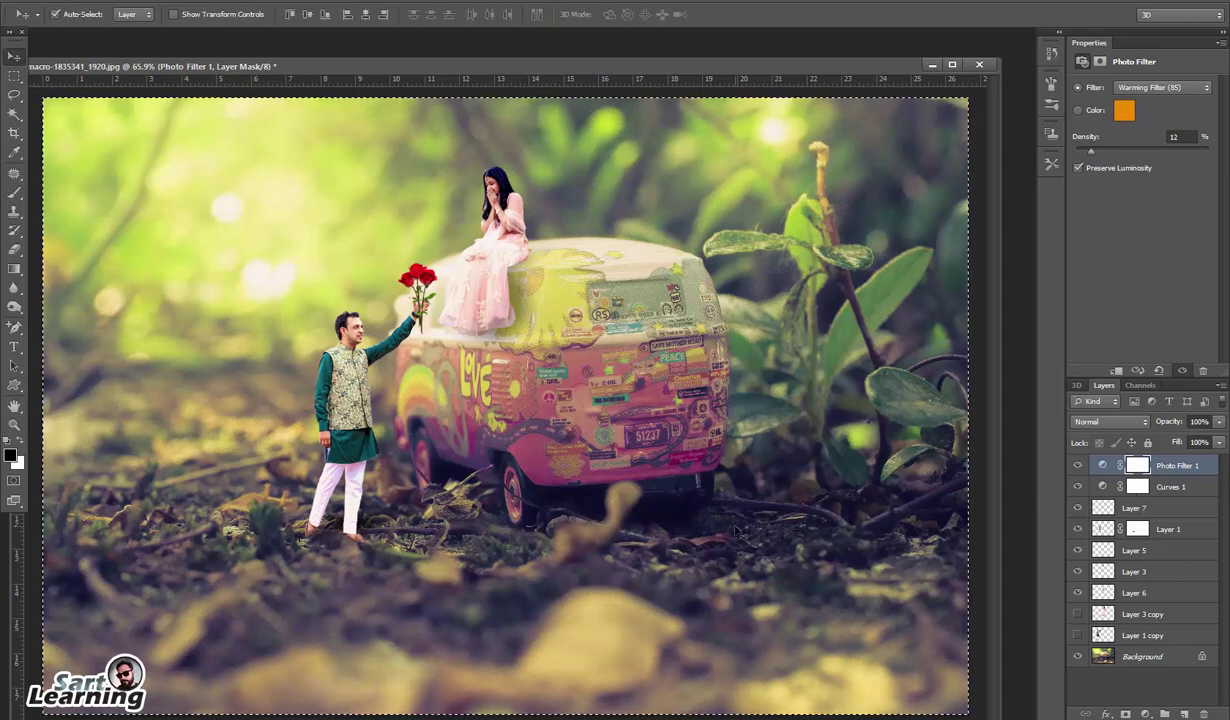
key("ctrl+shift+c")
key("ctrl+v")
scroll(222, 208, "up", 2)
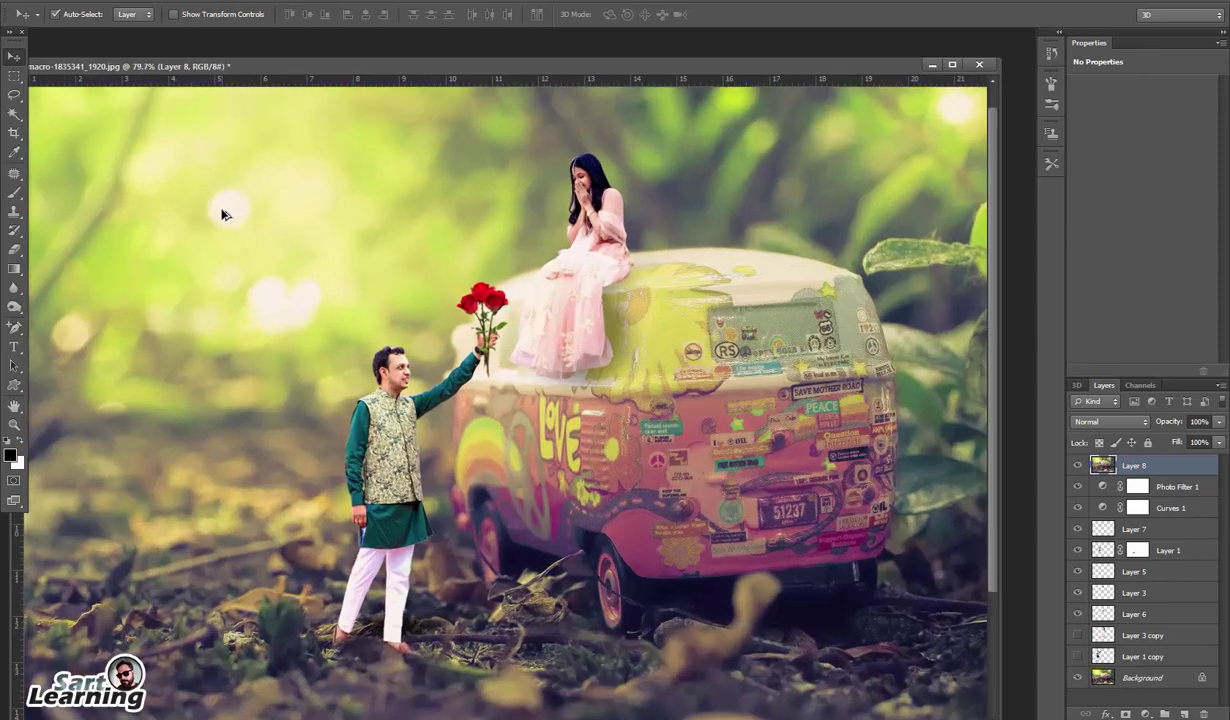
scroll(222, 208, "down", 3)
Scale the merged layer to about 124.5% and shift it down and to the right to reframe the couple and van
key("ctrl+t")
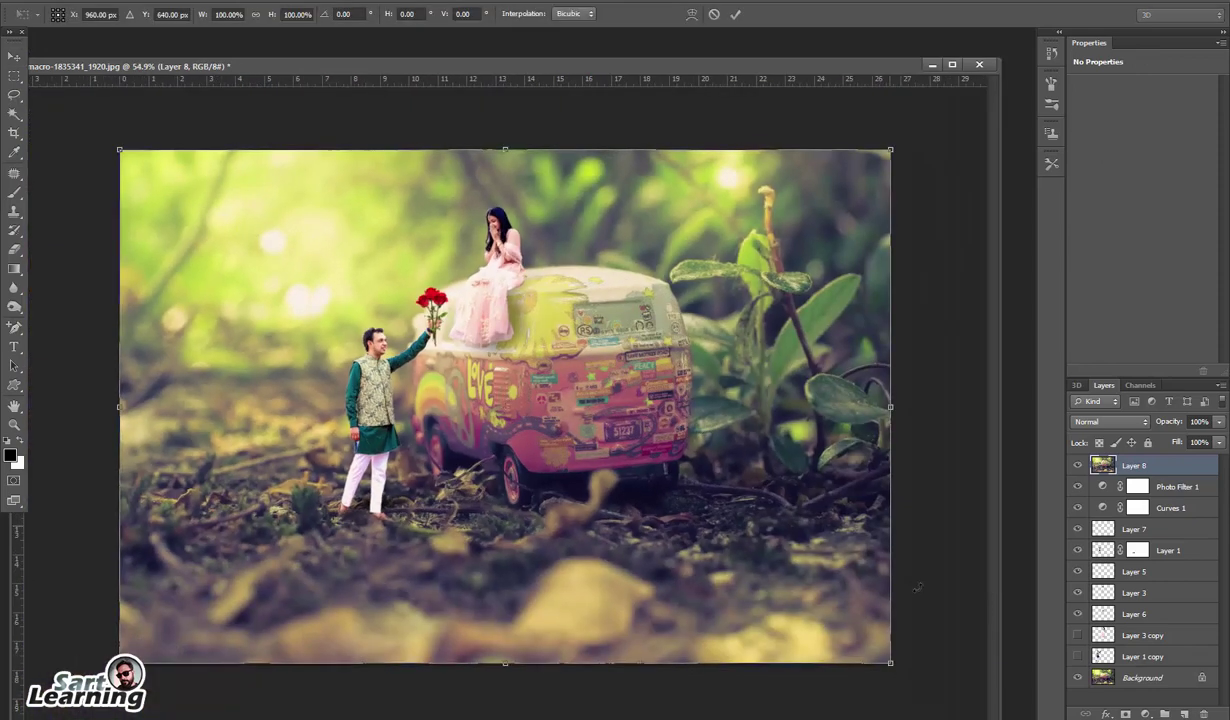
left_click_drag(890, 661, 983, 716)
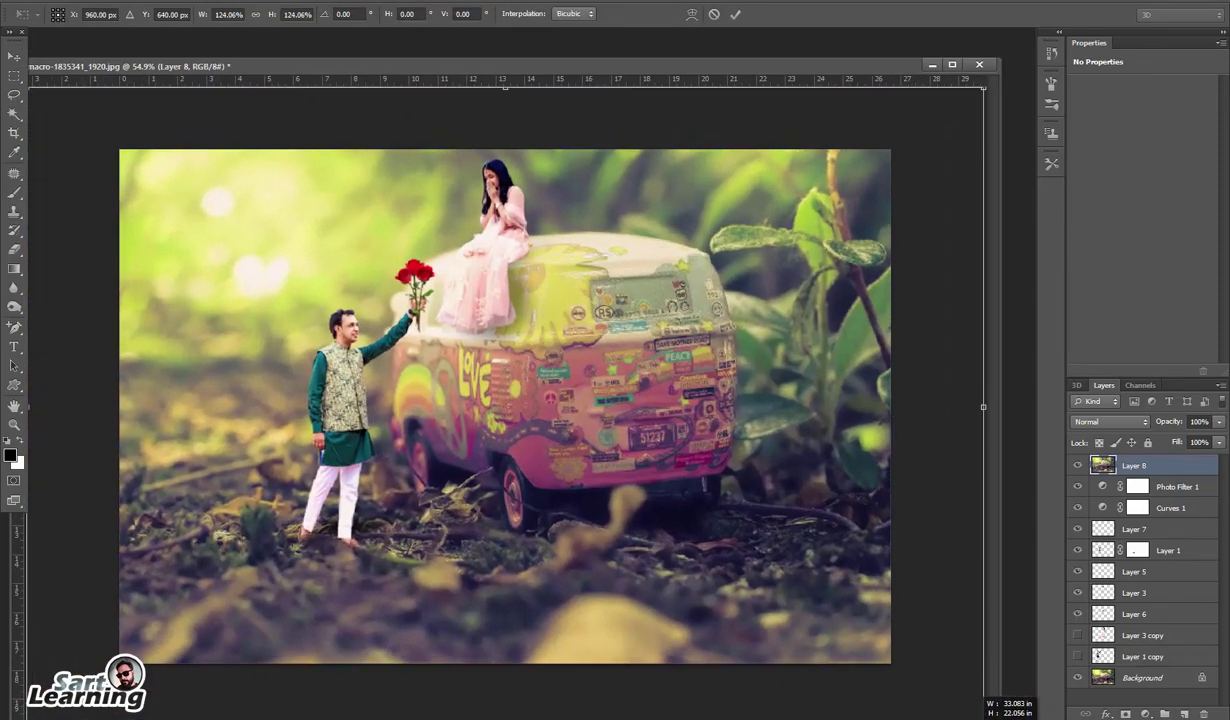
left_click_drag(616, 438, 680, 472)
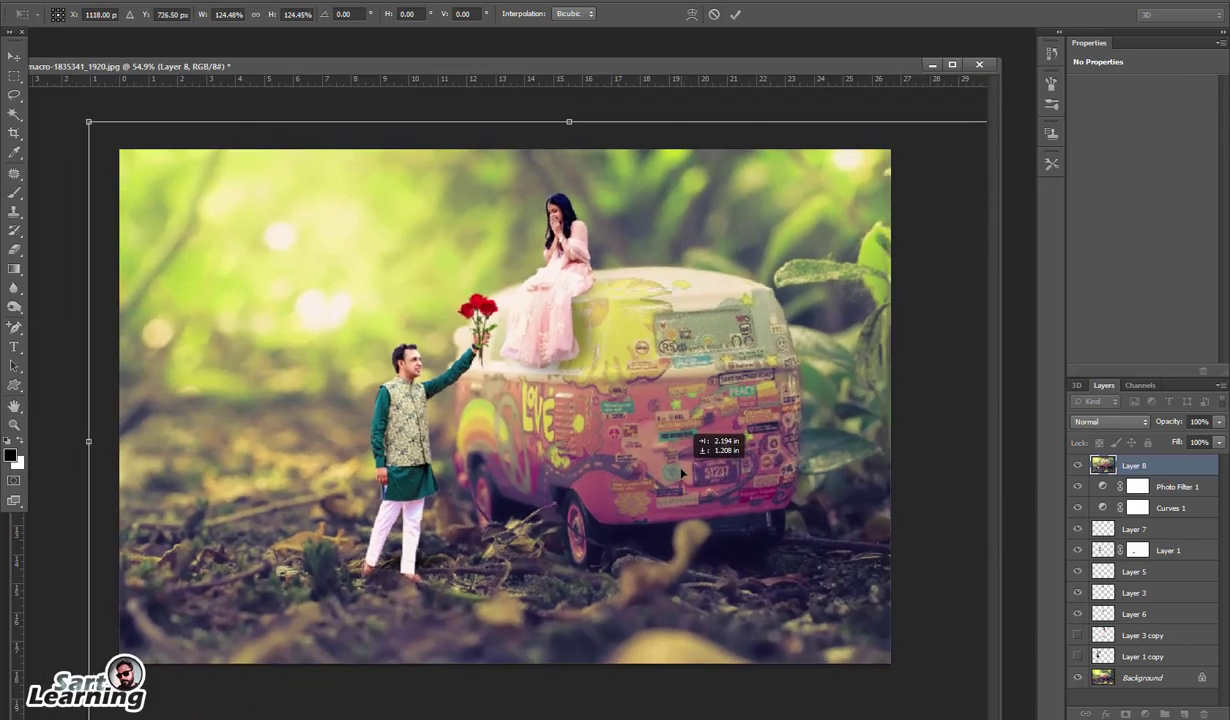
key("Return")
scroll(668, 254, "up", 1)
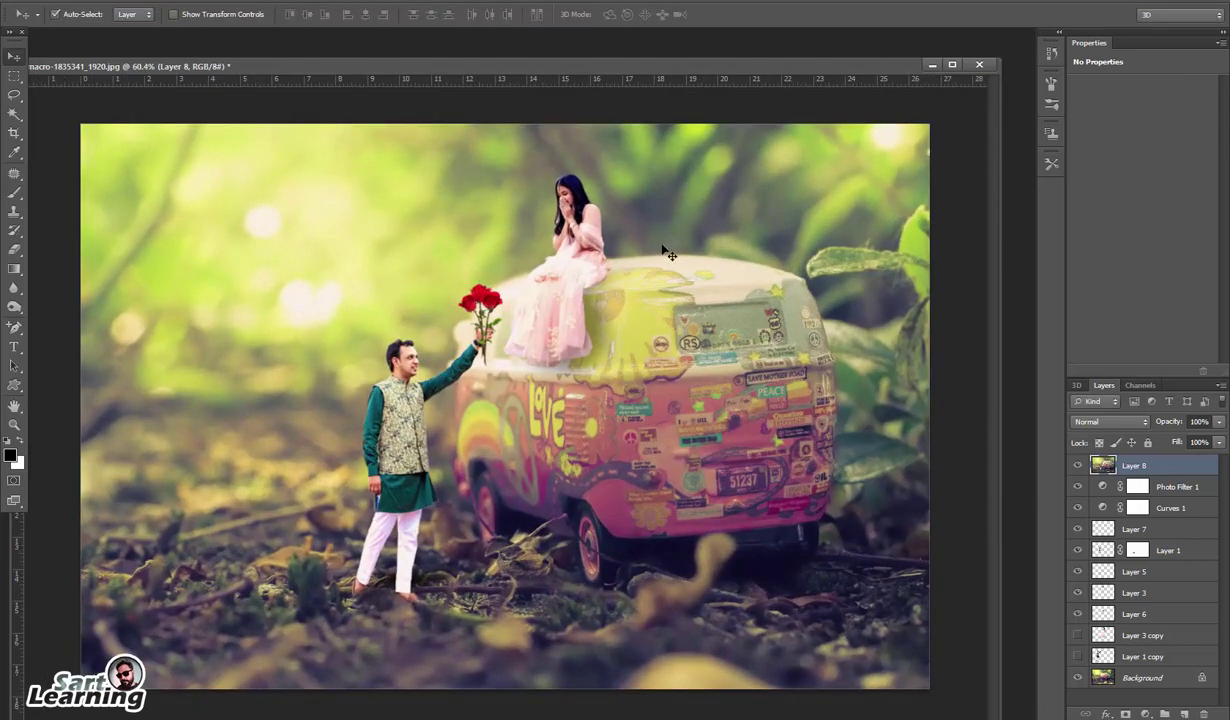
scroll(372, 250, "up", 1)
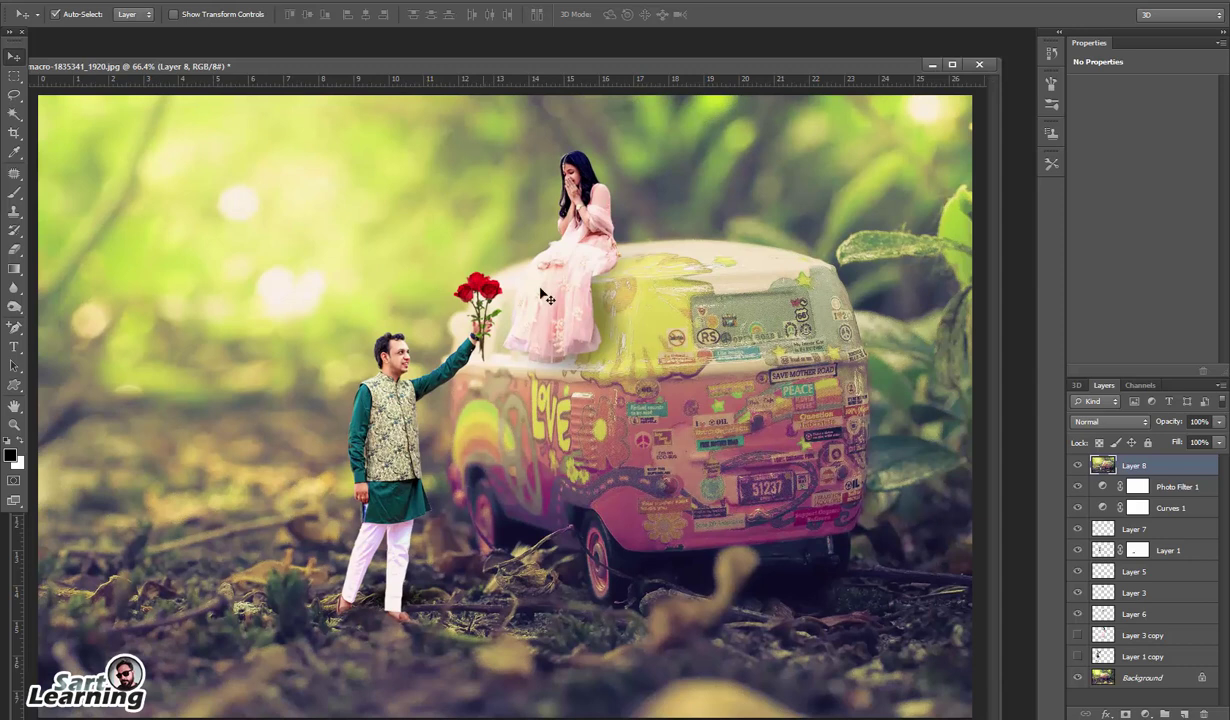
Examine the reframed composite in the full-screen modes and return to the windowed view
key("f")
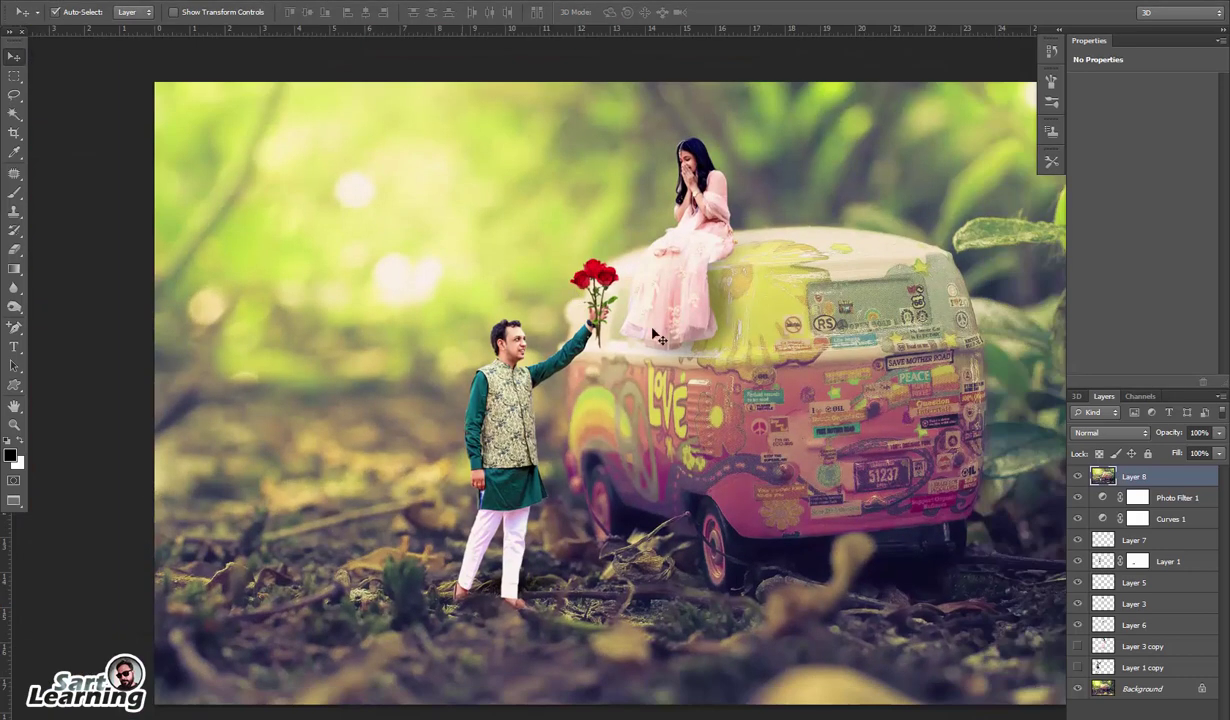
left_click_drag(682, 365, 605, 353)
key("f")
key("f")
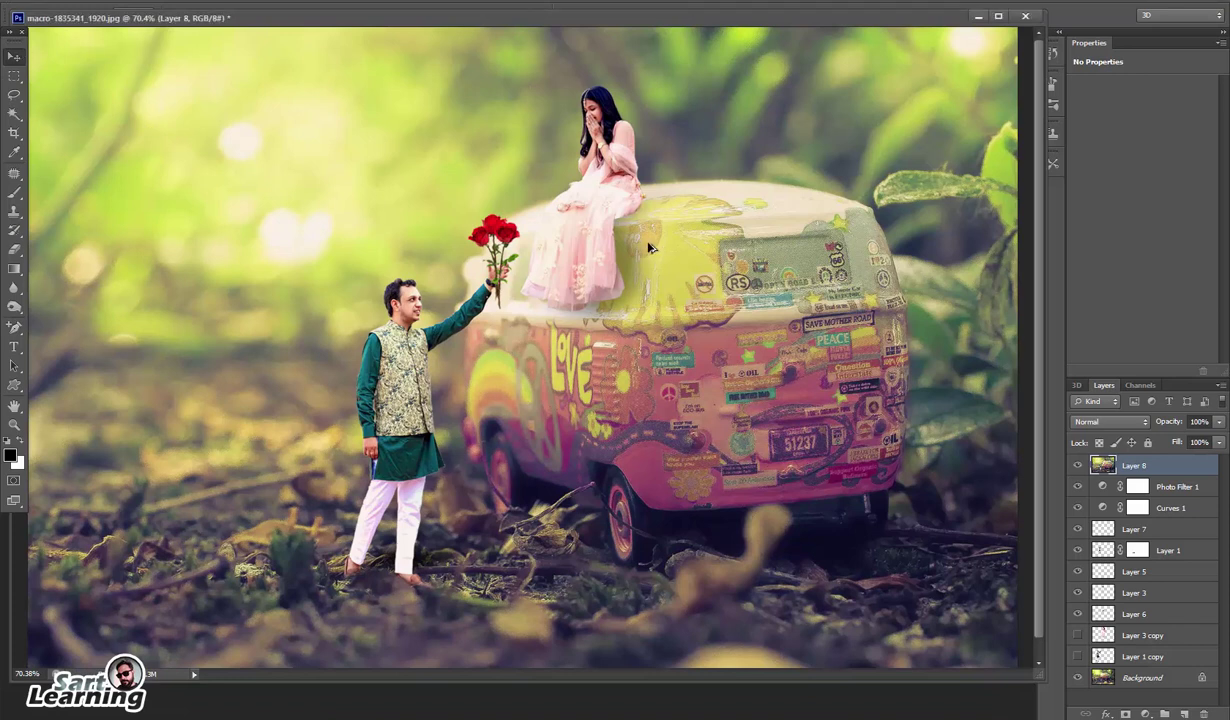
scroll(622, 232, "down", 2)
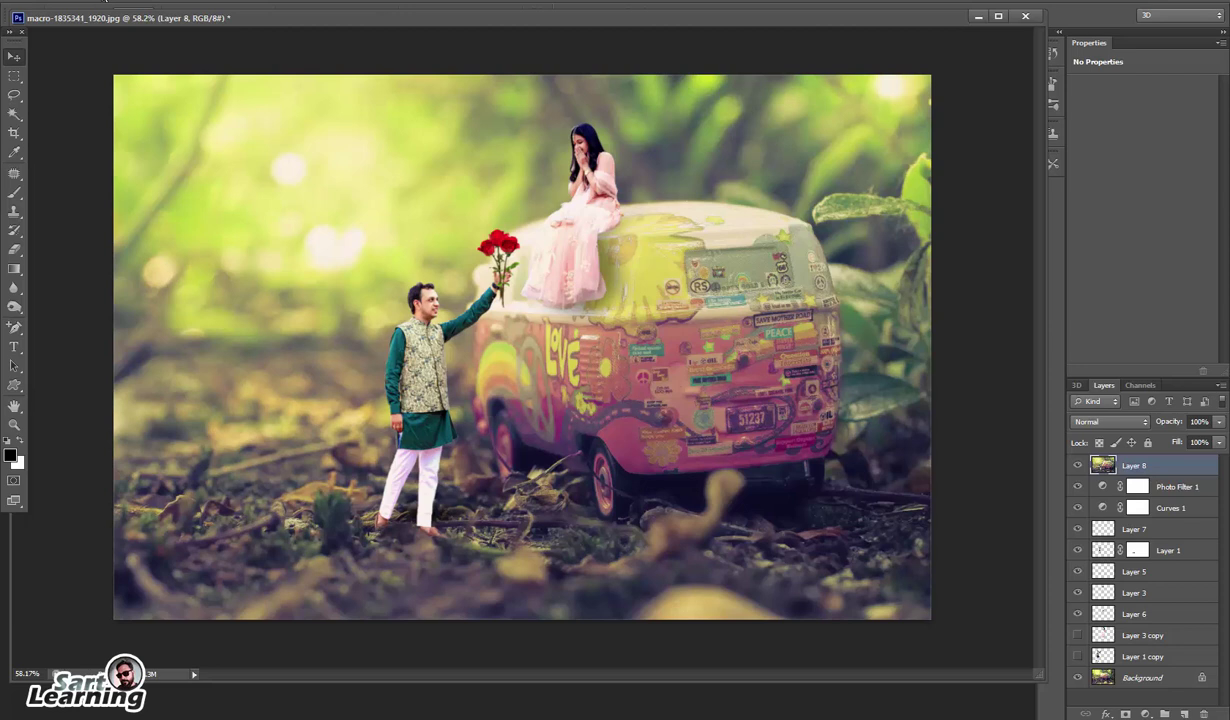
Apply a Vibrance adjustment of +75 to the merged layer
left_click(107, 1)
mouse_move(125, 28)
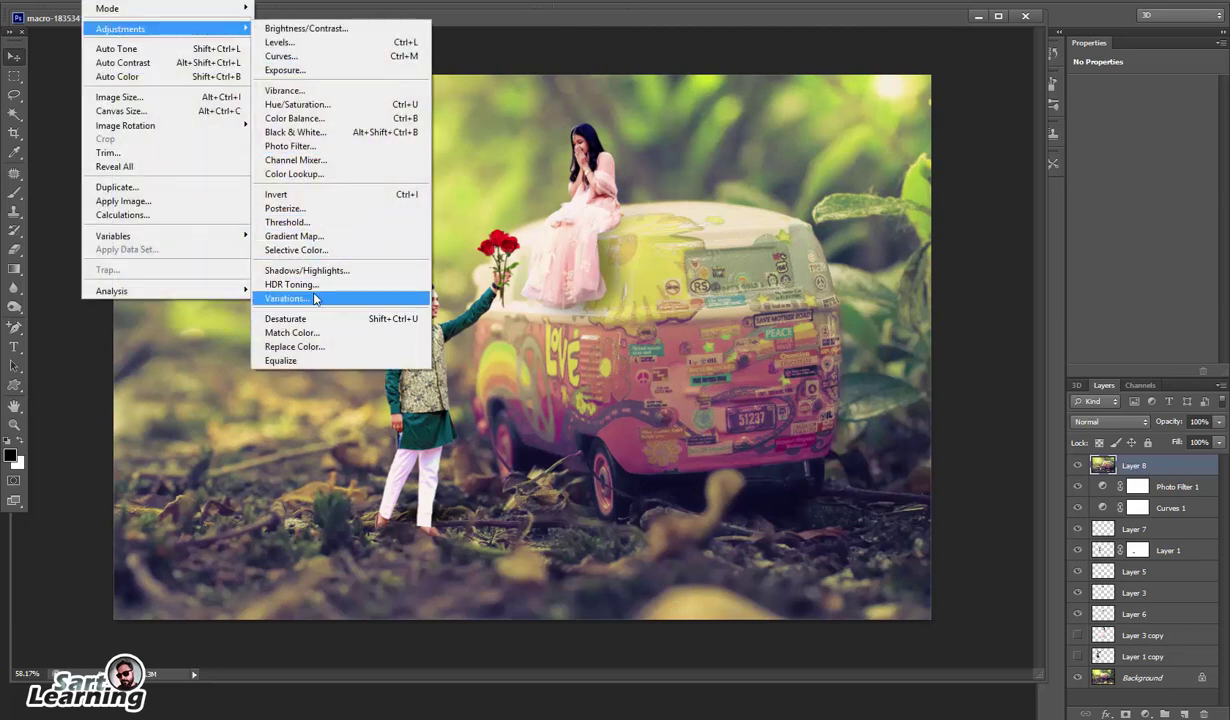
left_click(308, 92)
left_click_drag(583, 97, 638, 103)
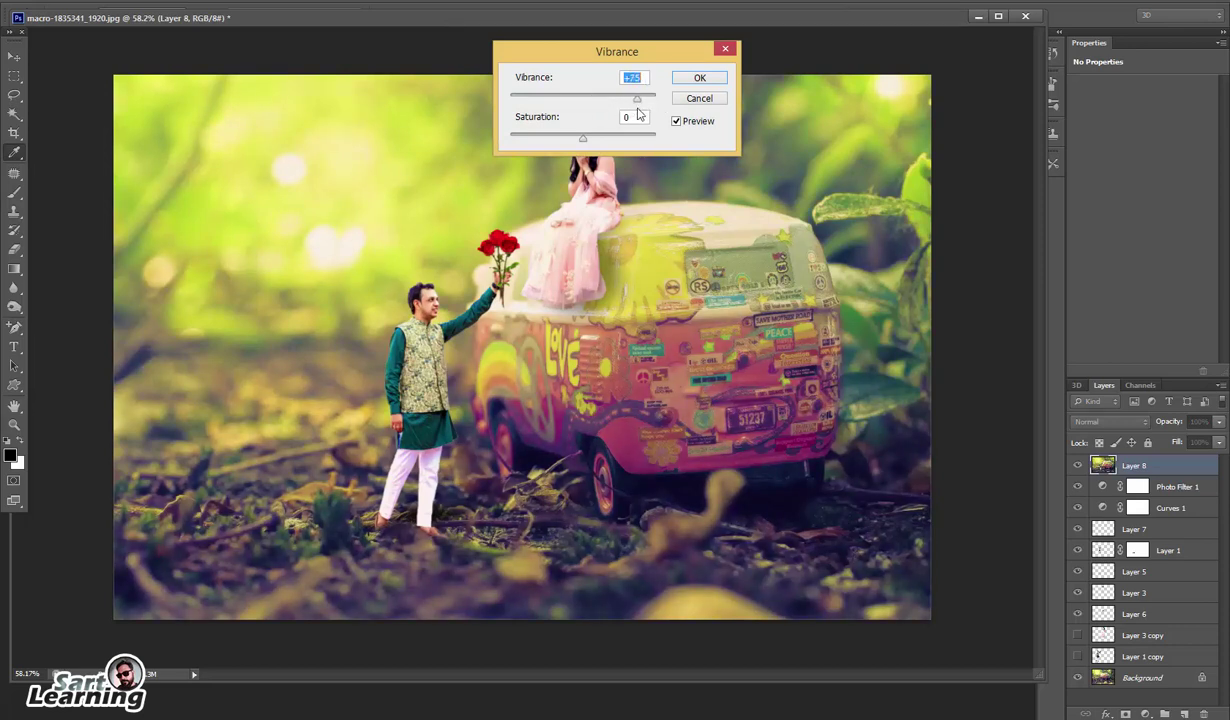
left_click(700, 79)
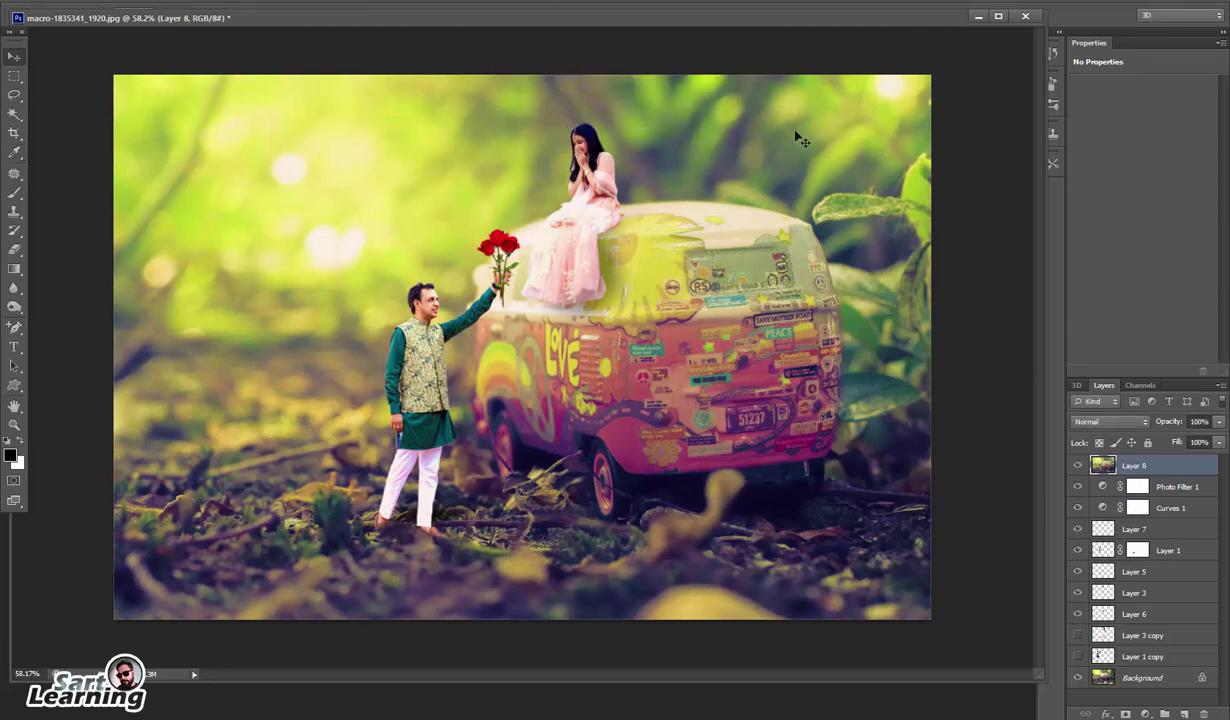
Set the hue of the Yellows range to -7 on the merged layer with Hue/Saturation
key("ctrl+u")
left_click(770, 112)
left_click(760, 148)
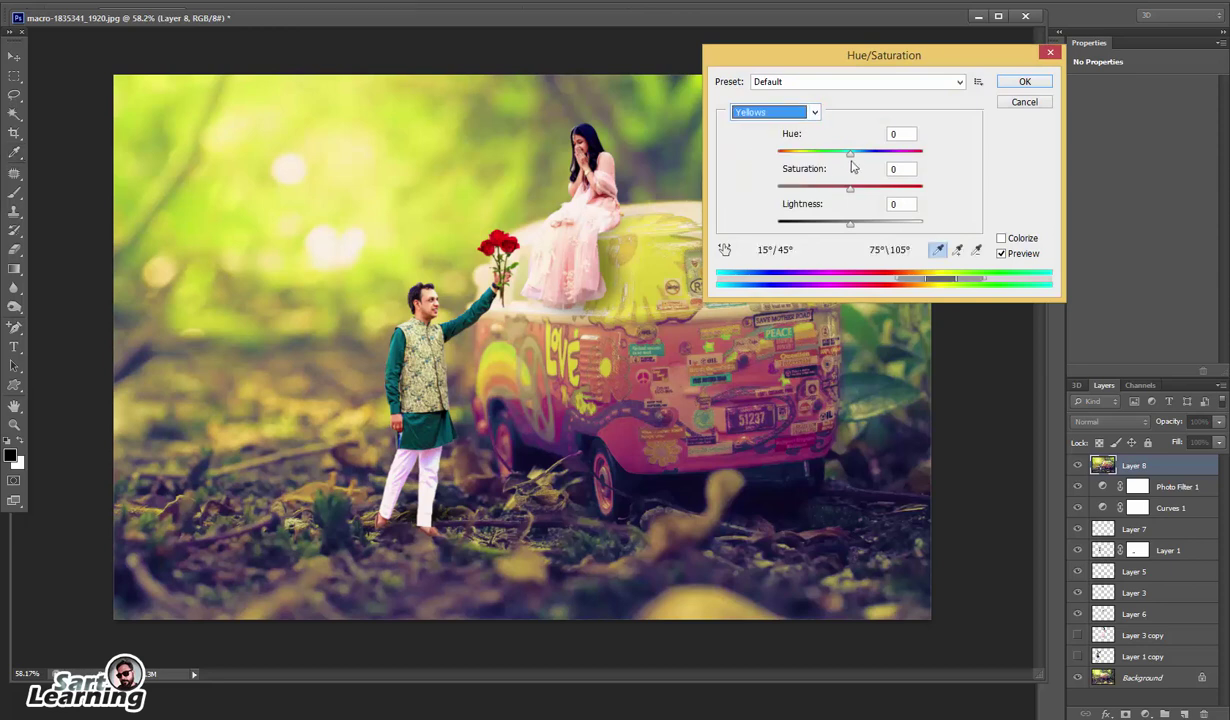
left_click_drag(850, 158, 846, 162)
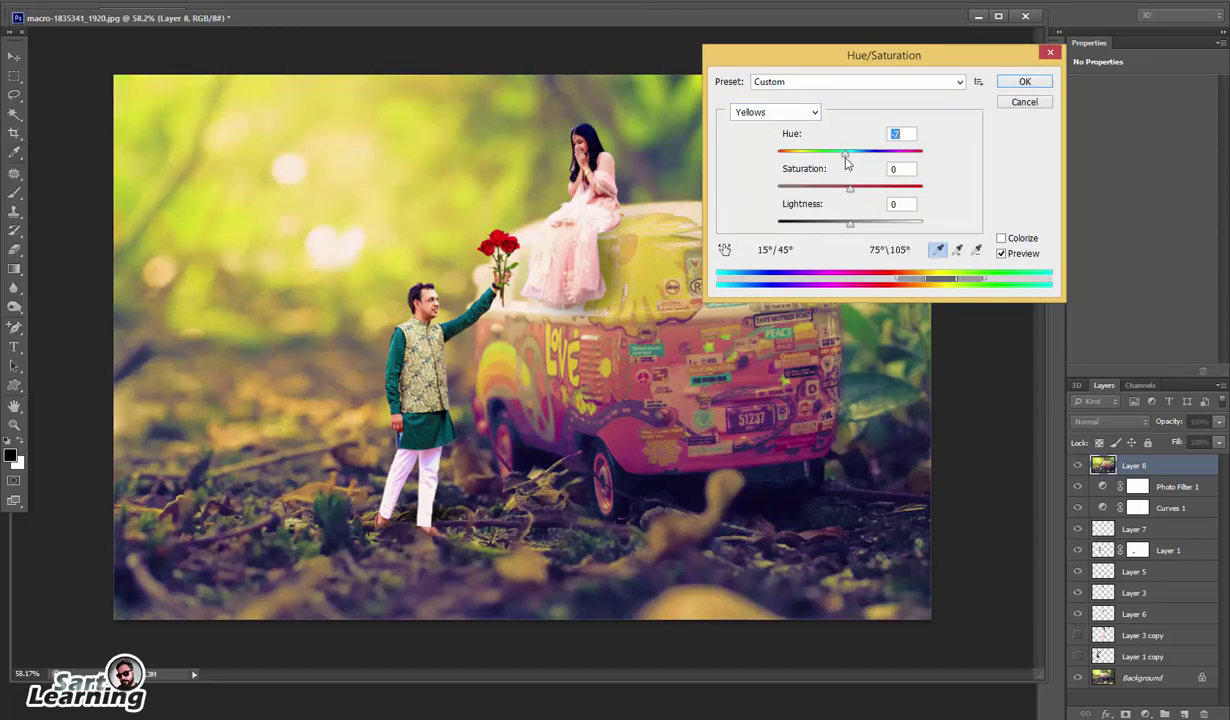
left_click(1022, 82)
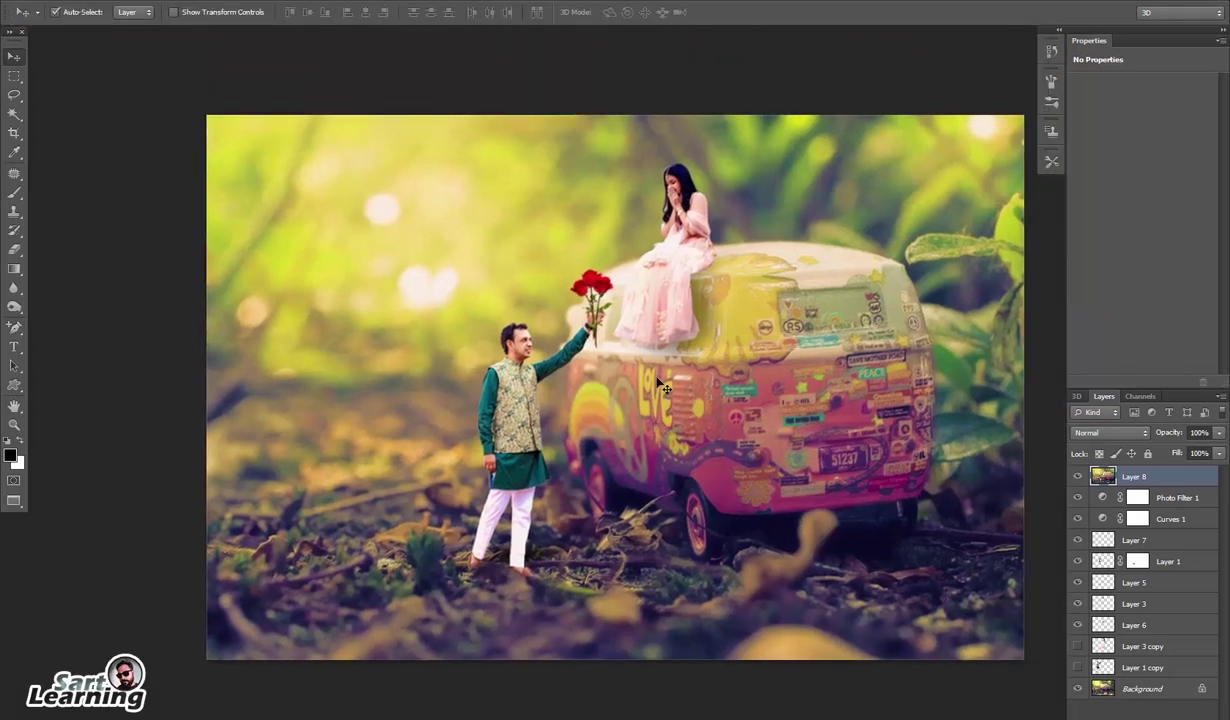
View the finished composite full screen without the interface, fitted to the display
key("f")
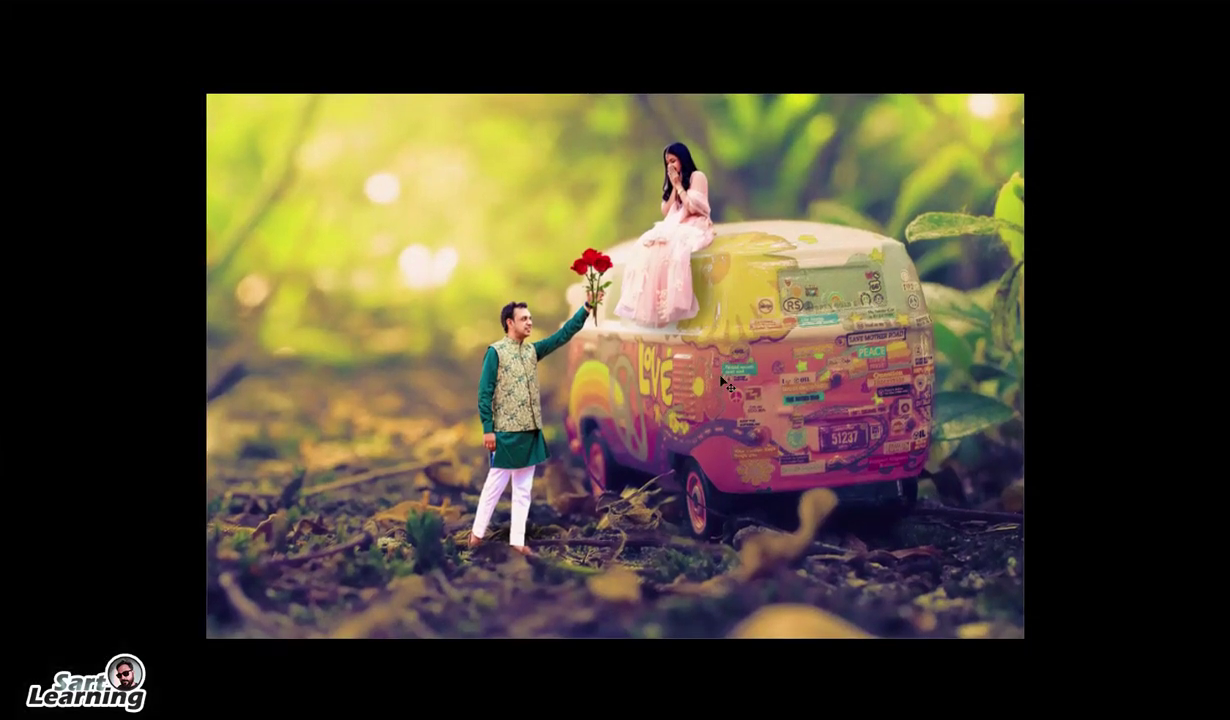
key("ctrl+0")
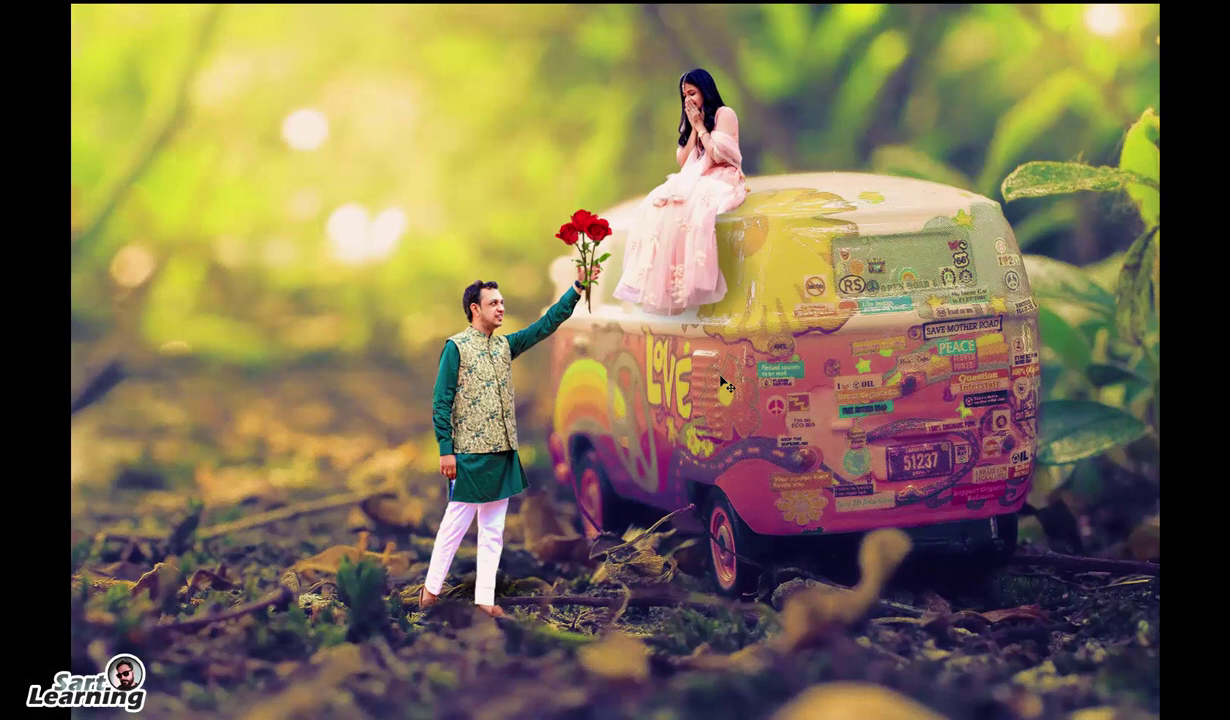